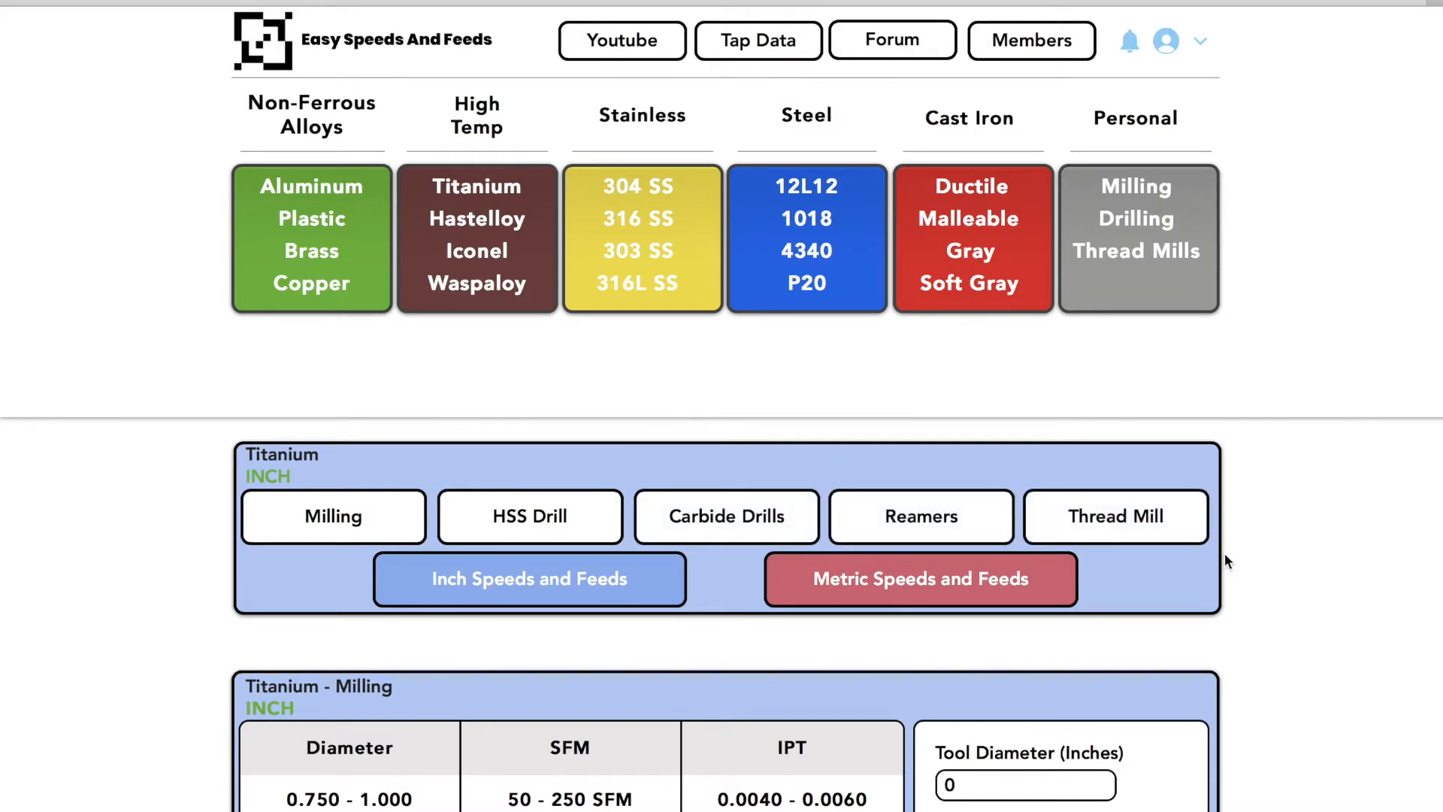
- Set the tool diameter to 0.250 inches and the SFM to 150 in the titanium milling calculator
scroll(1225, 555, "down", 6)
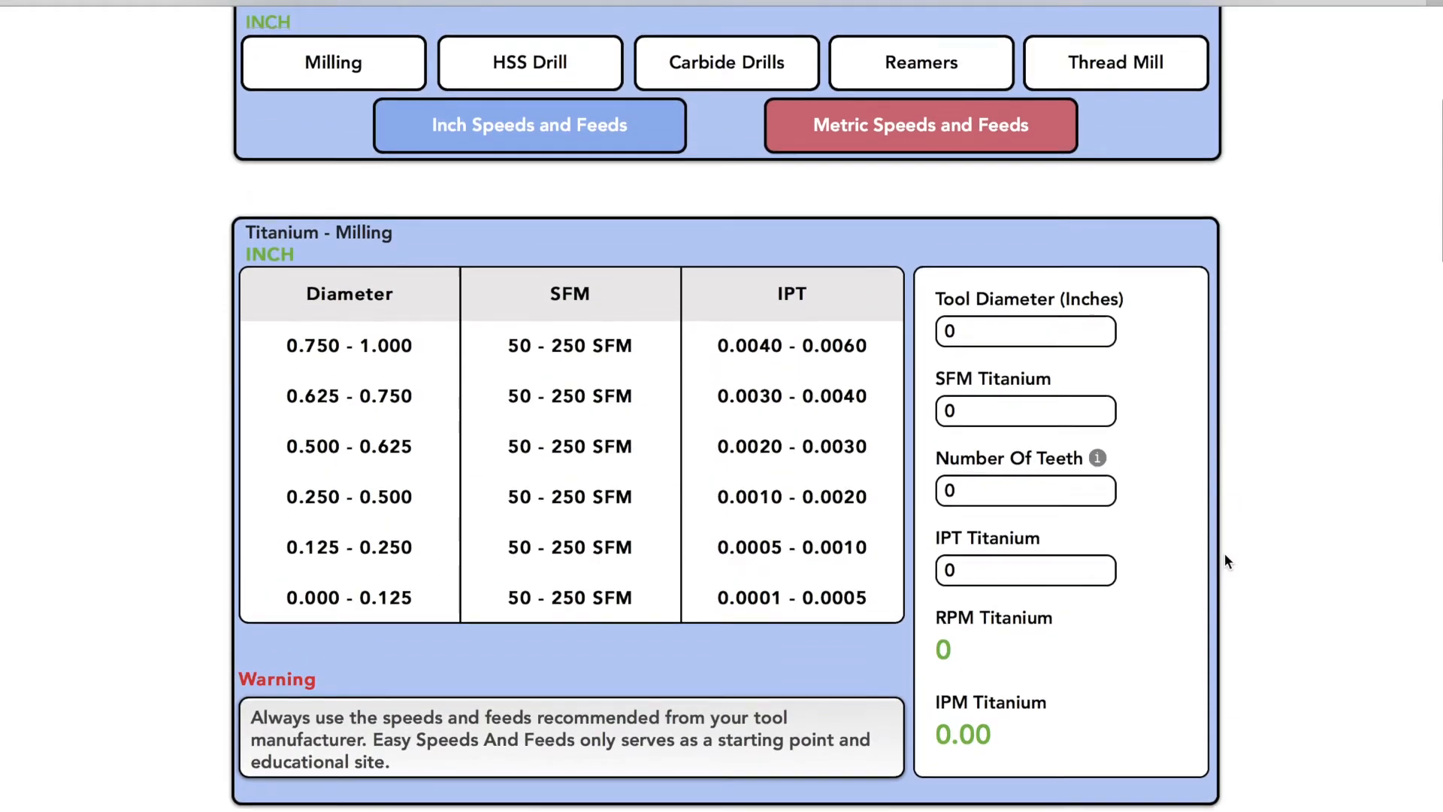
left_click(1031, 354)
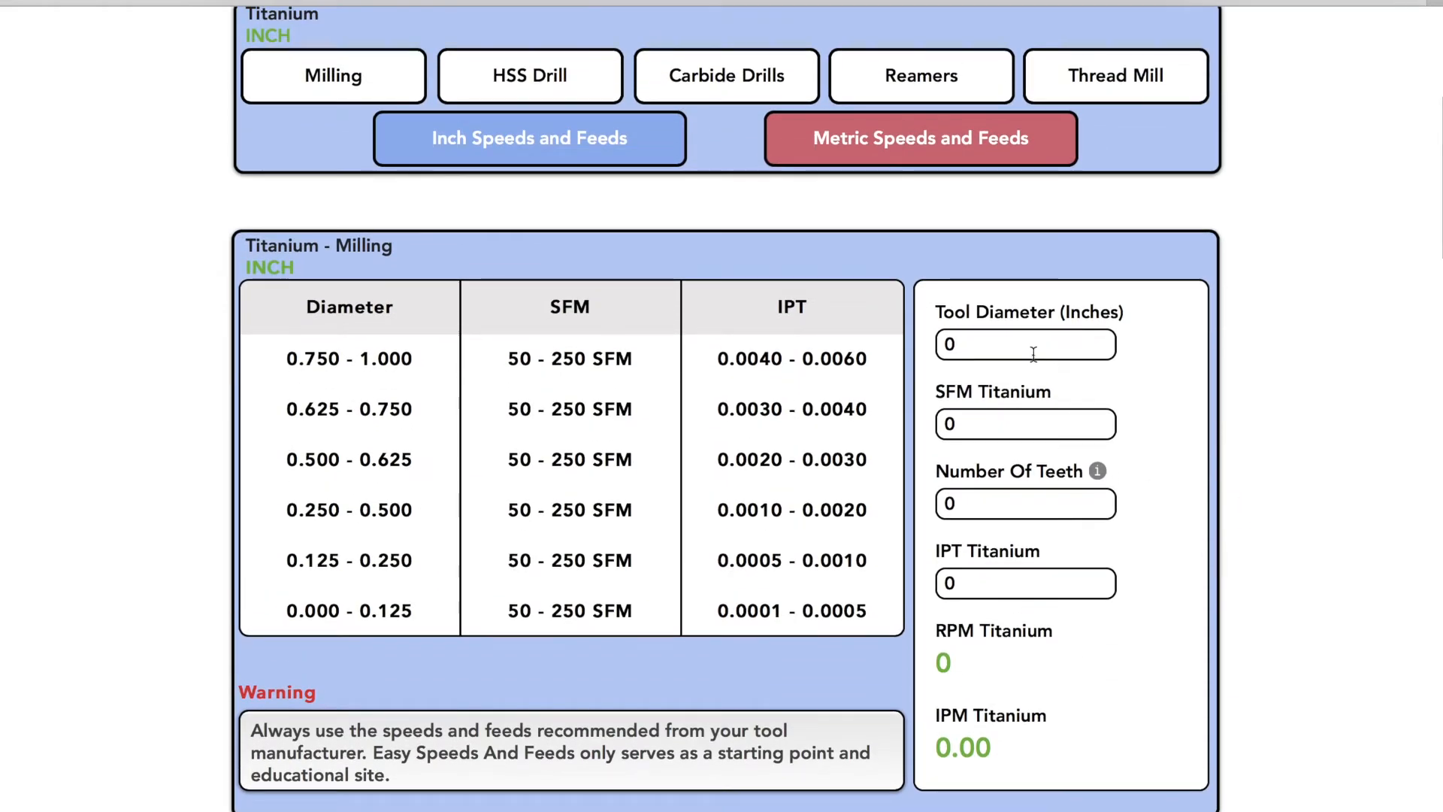
type(".250")
key("Tab")
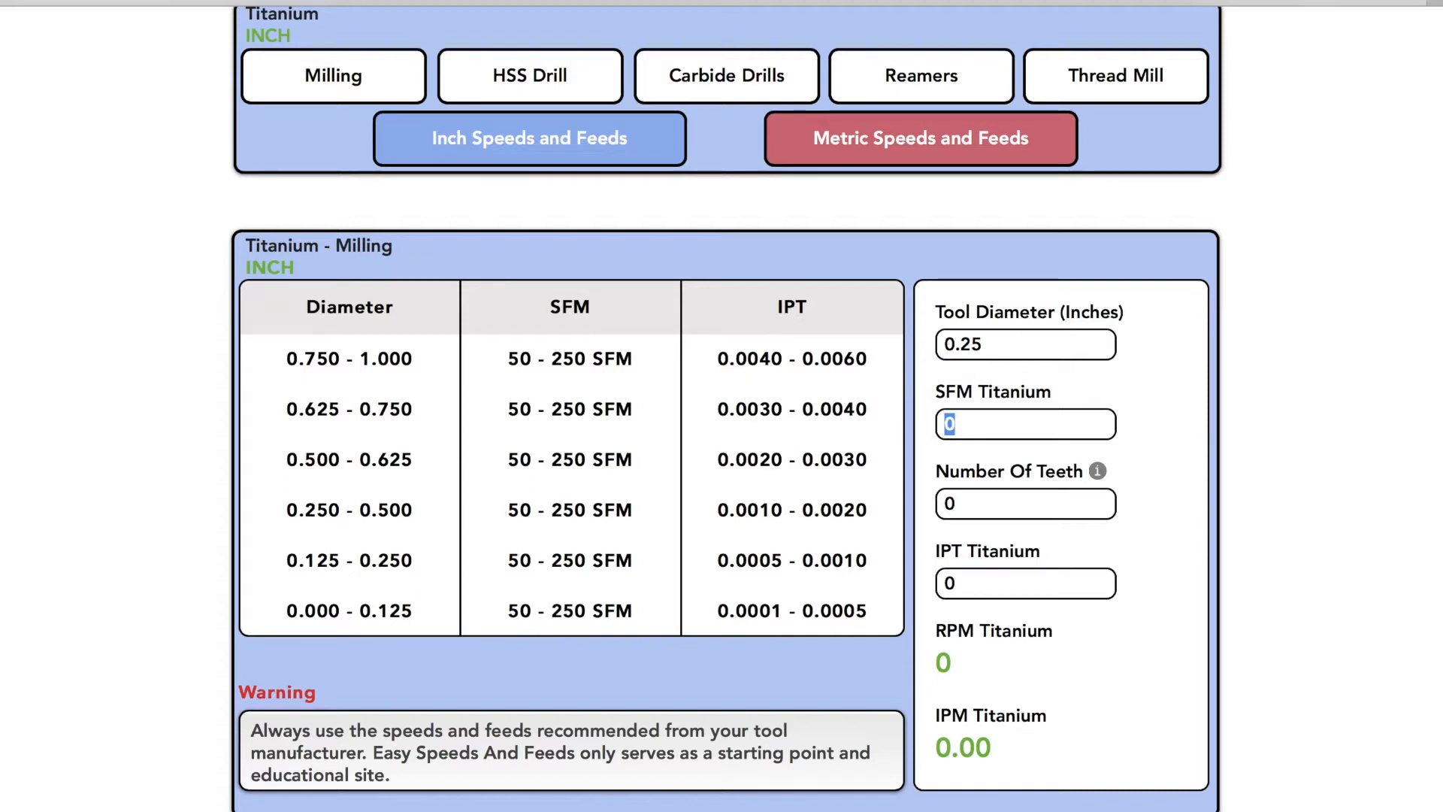
type("150")
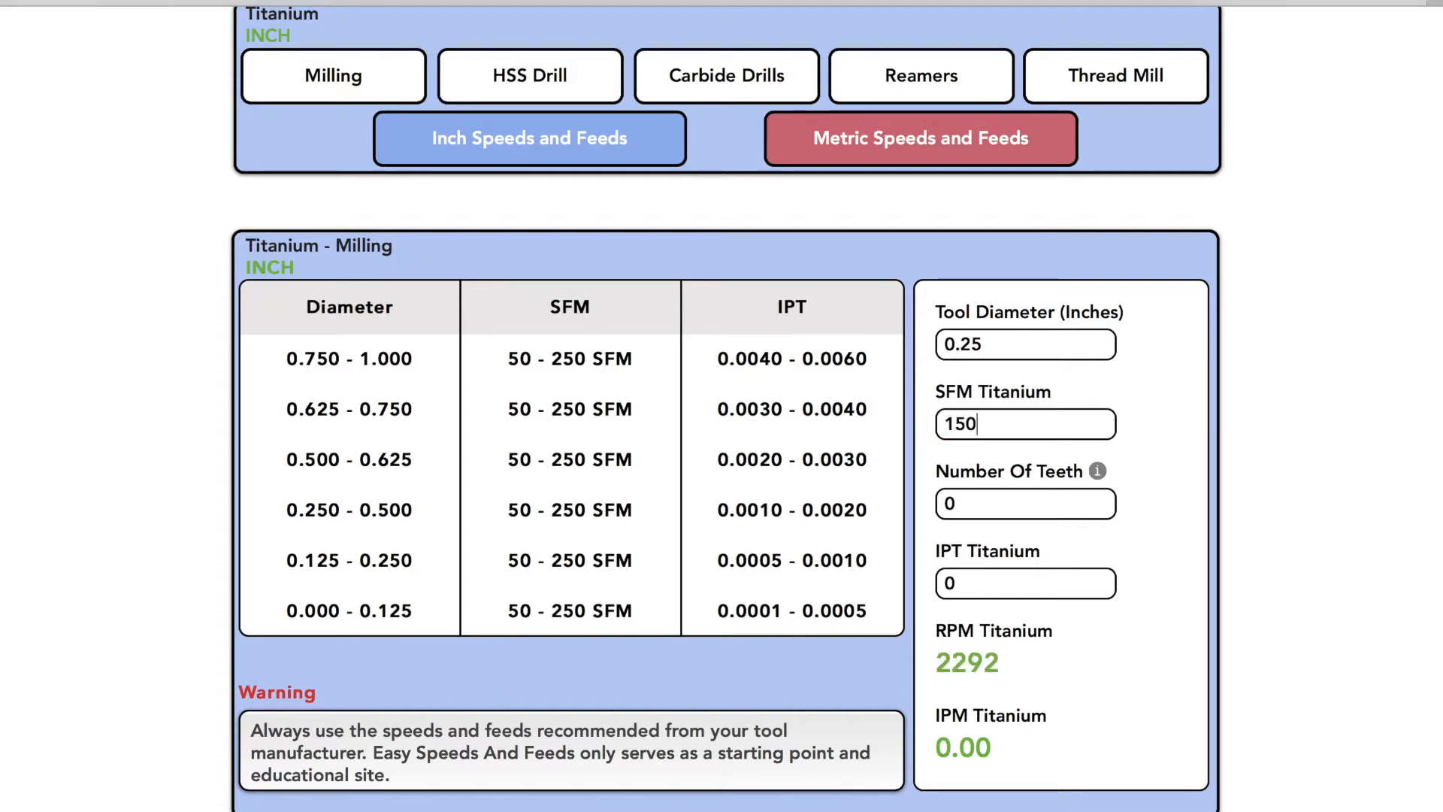
- Enter 5 teeth and an IPT of 0.001 for titanium milling, and check the calculated RPM and IPM
key("Tab")
type("5")
key("Tab")
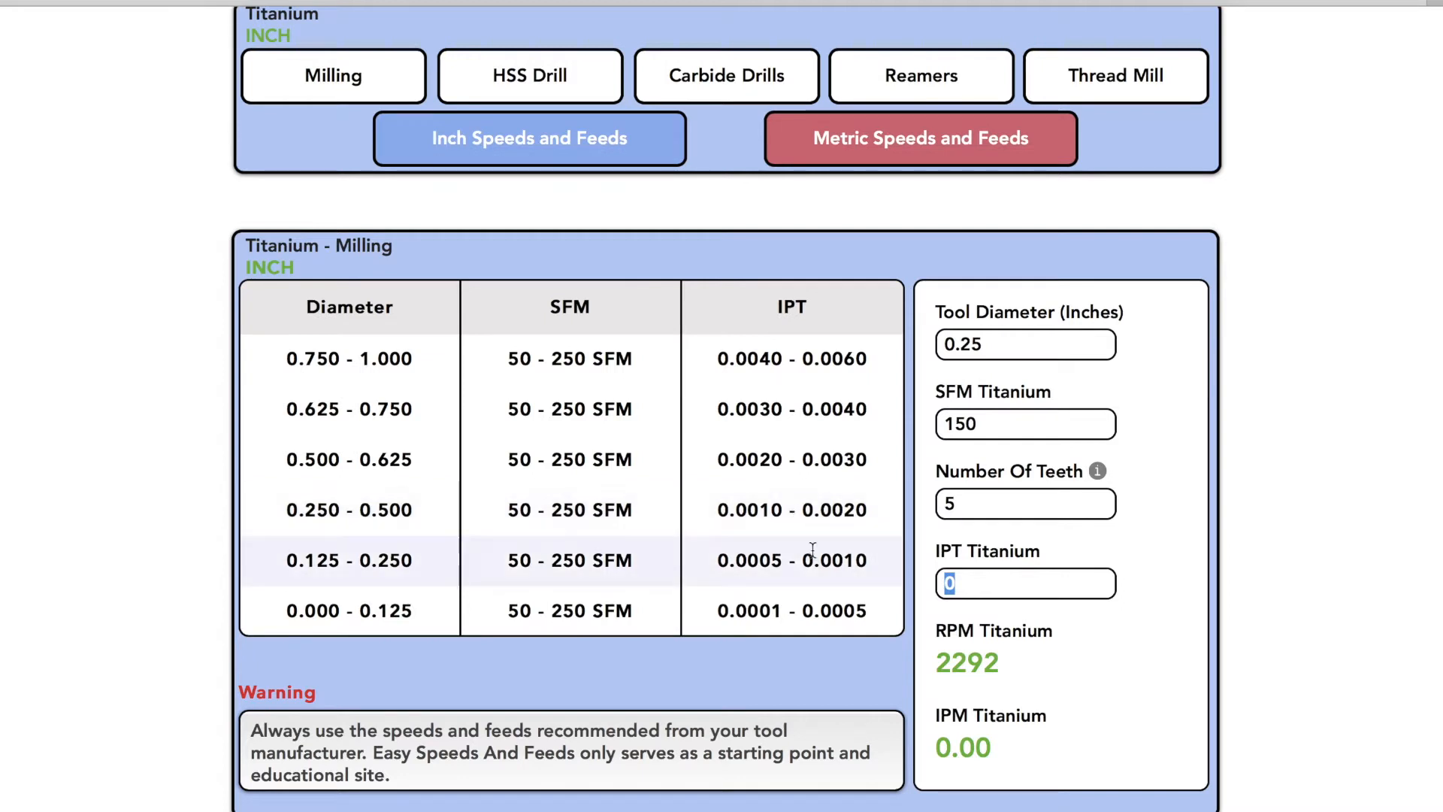
type("0.0")
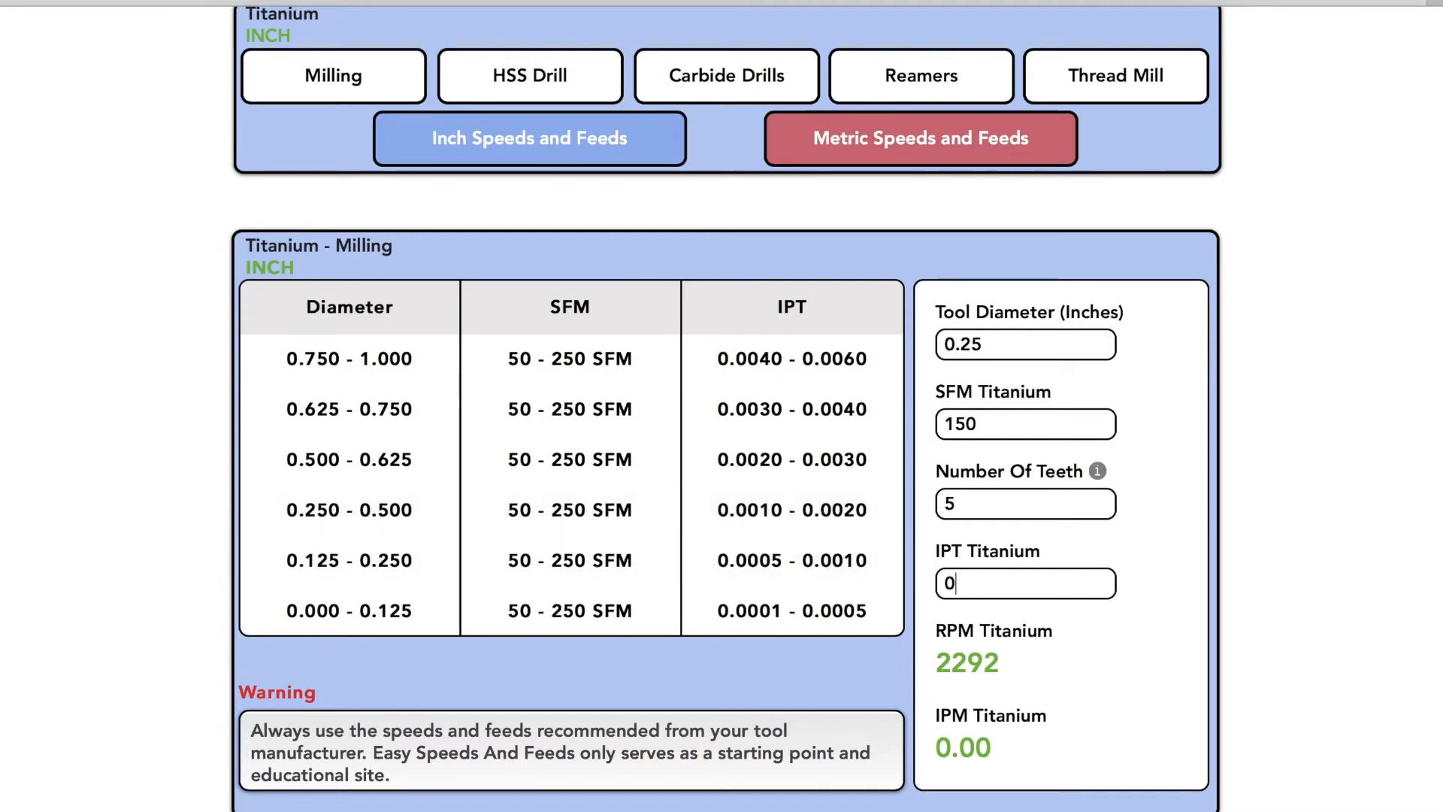
type("01")
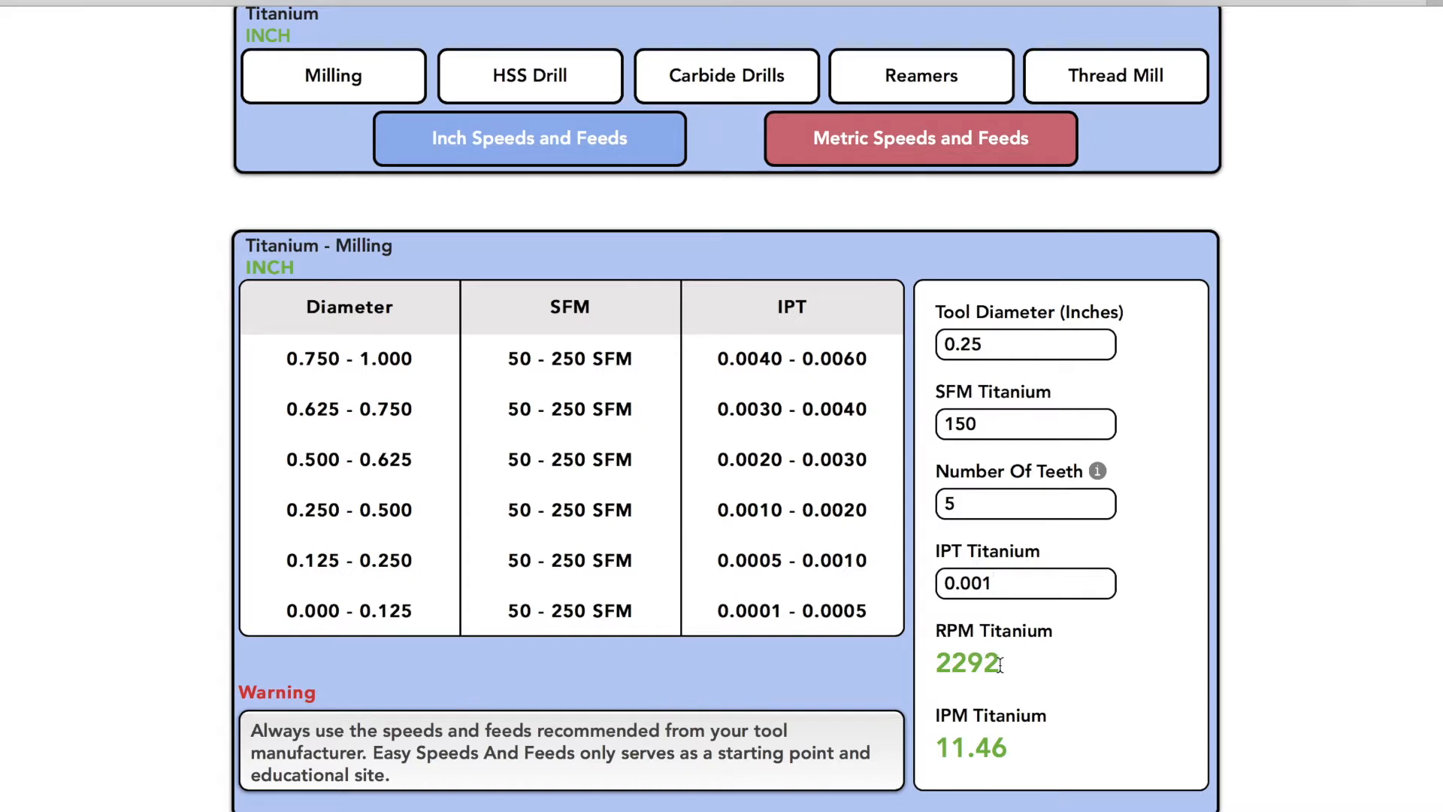
left_click_drag(1001, 663, 945, 663)
left_click(1014, 745)
- Switch titanium to metric speeds and feeds and go to the Carbide Thread Mill calculator
left_click(1006, 162)
scroll(885, 223, "up", 6)
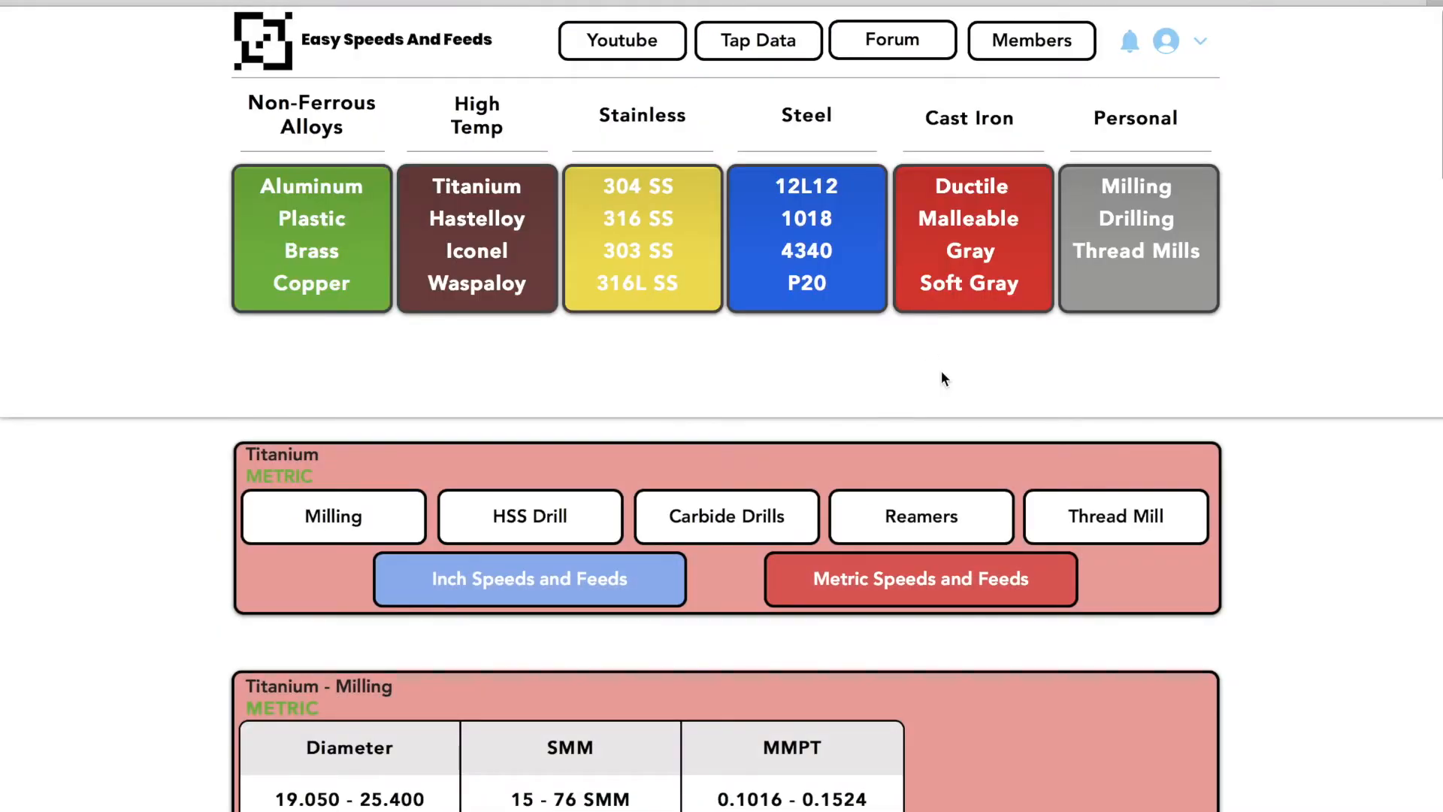
scroll(941, 372, "down", 6)
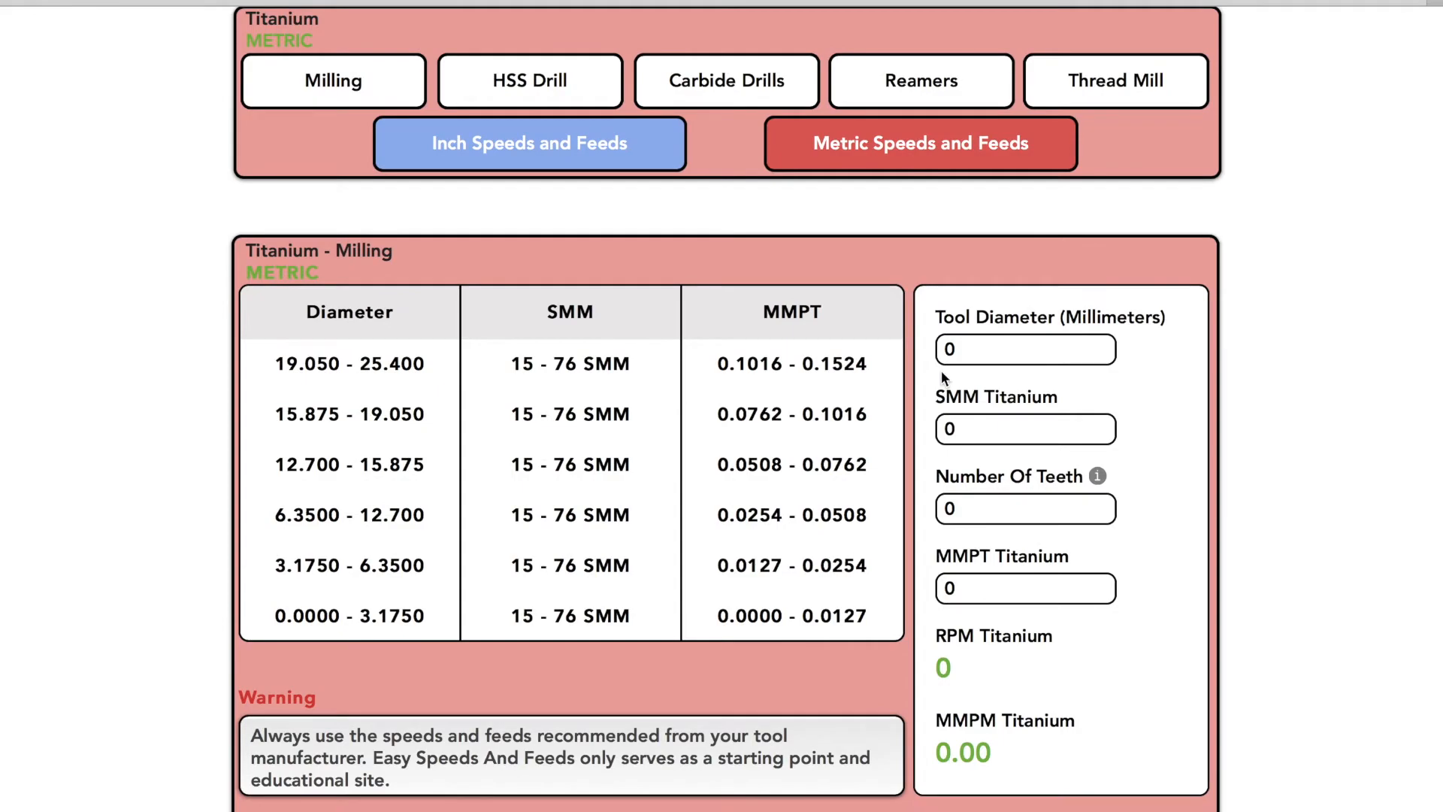
scroll(941, 371, "down", 20)
scroll(941, 371, "up", 15)
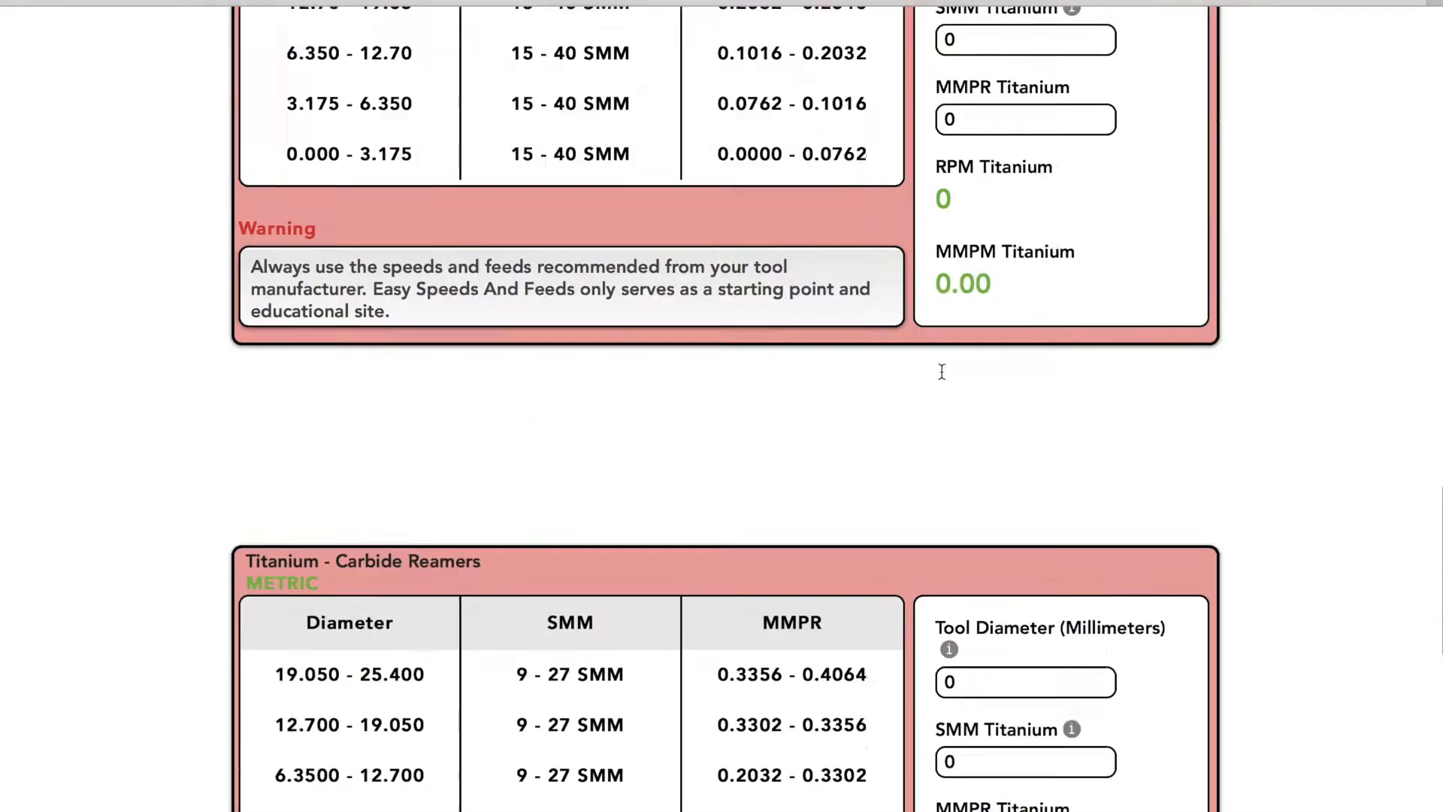
scroll(942, 371, "up", 20)
left_click(1078, 507)
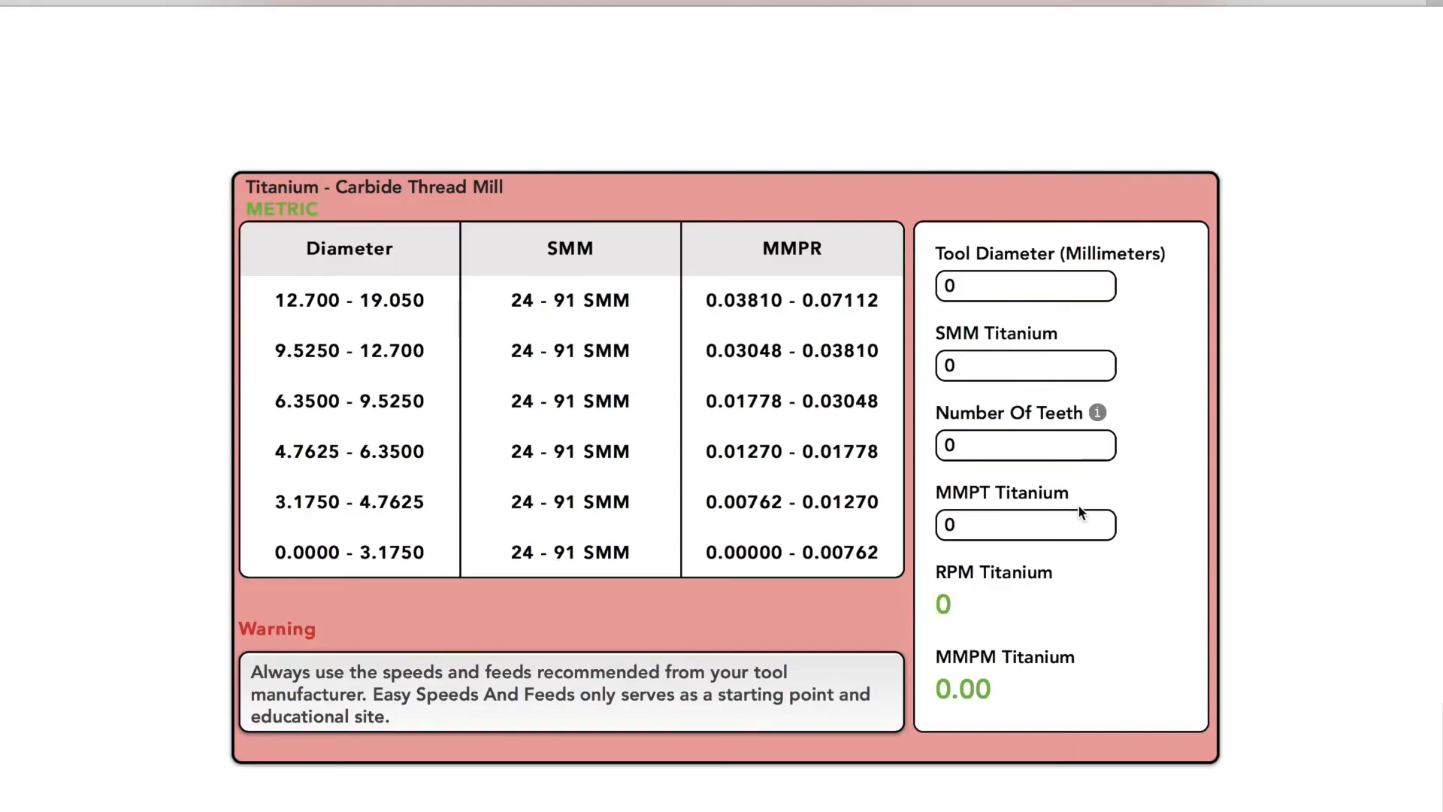
- Enter a tool diameter of 0.132 mm and an SMM of 60 in the titanium thread mill calculator
left_click(1017, 286)
type(".132")
key("Tab")
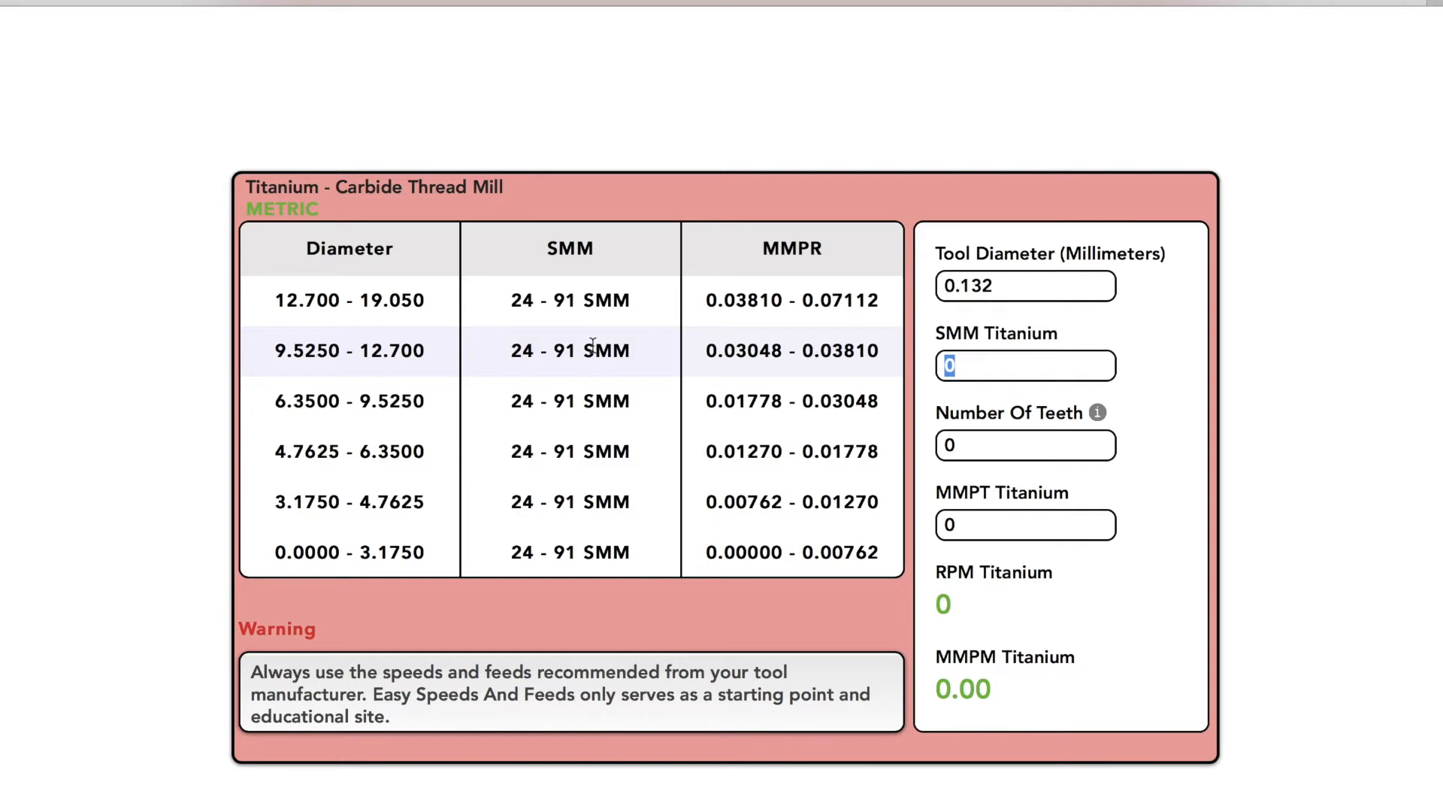
type("60")
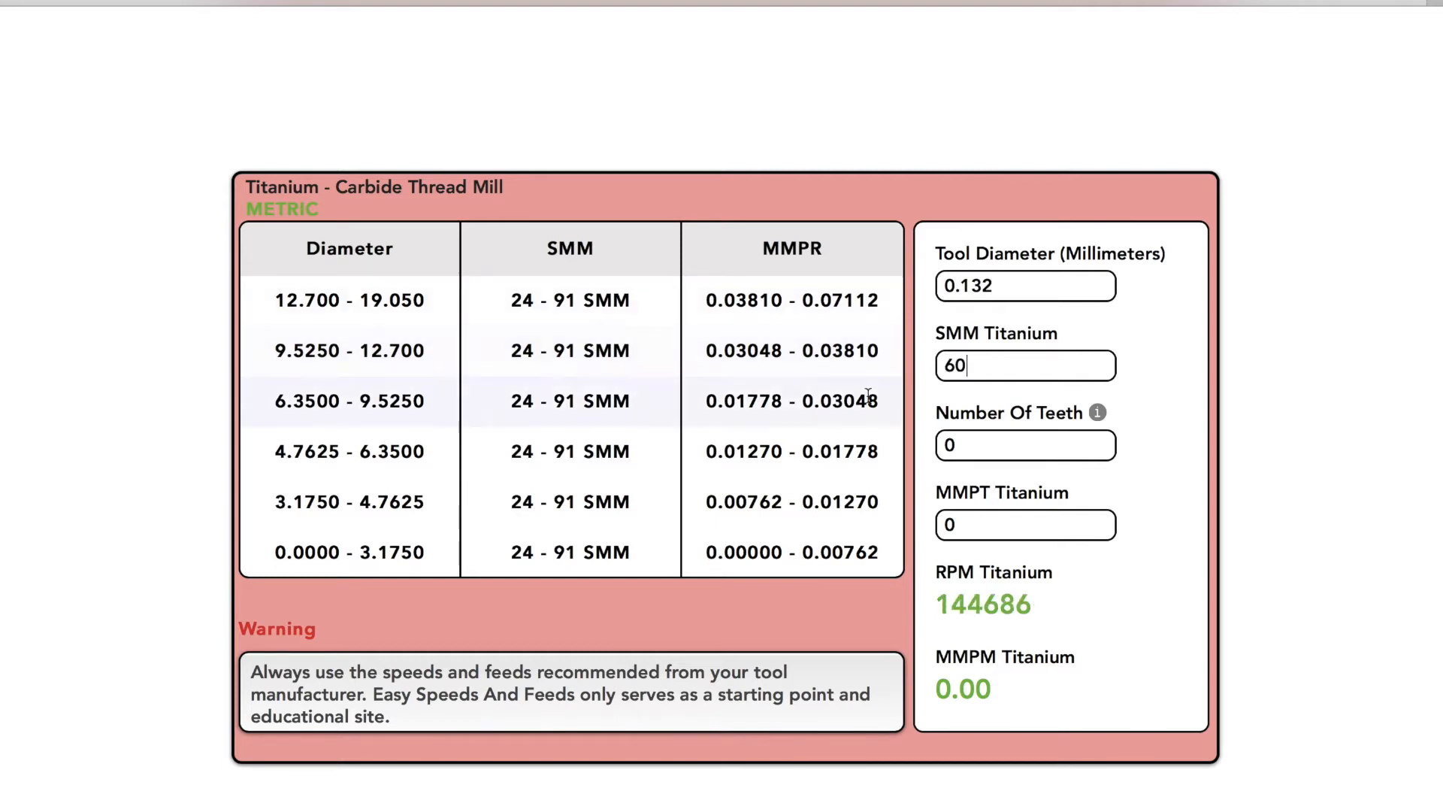
- Change the thread mill's tool diameter to 4.7625 mm
left_click_drag(1012, 285, 939, 286)
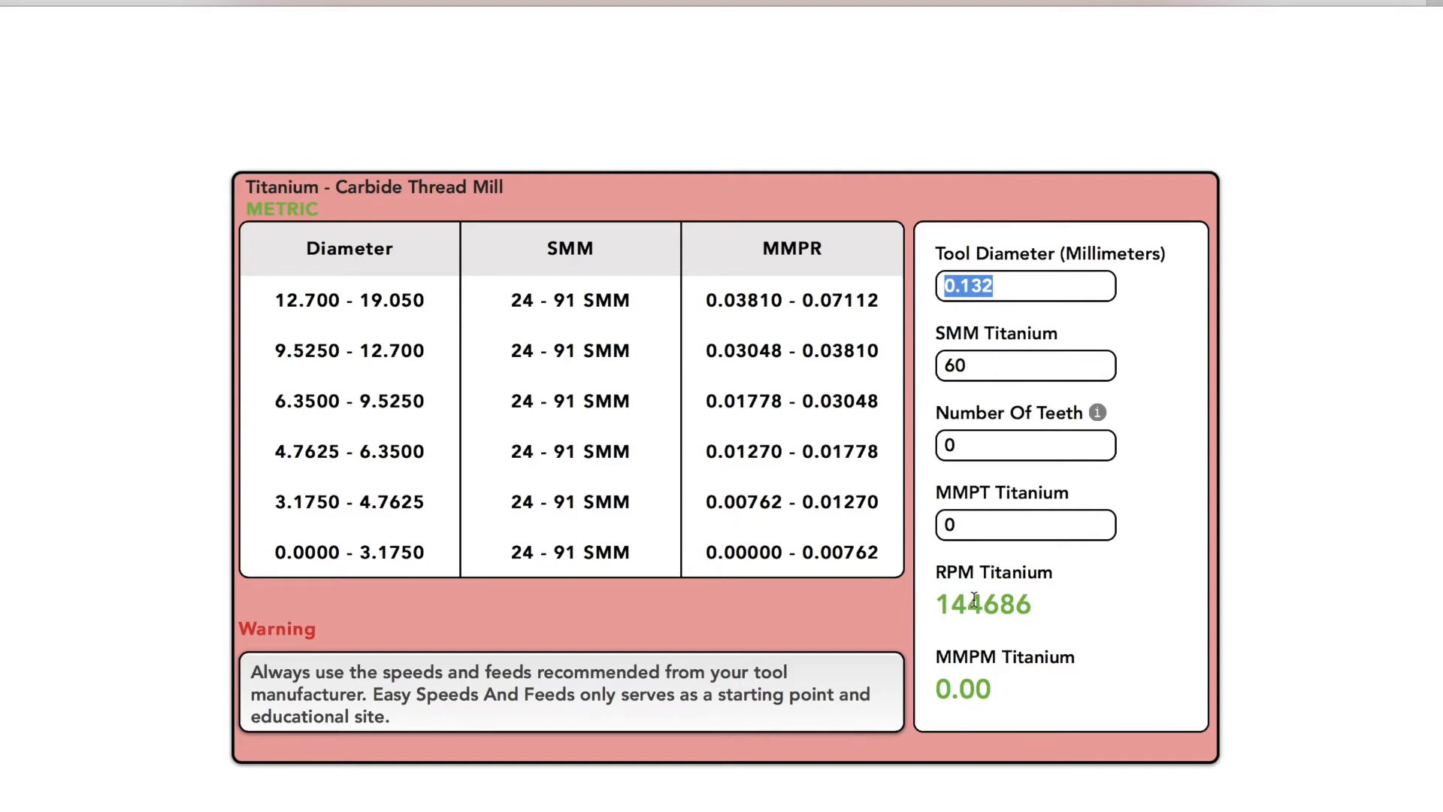
type("4.7")
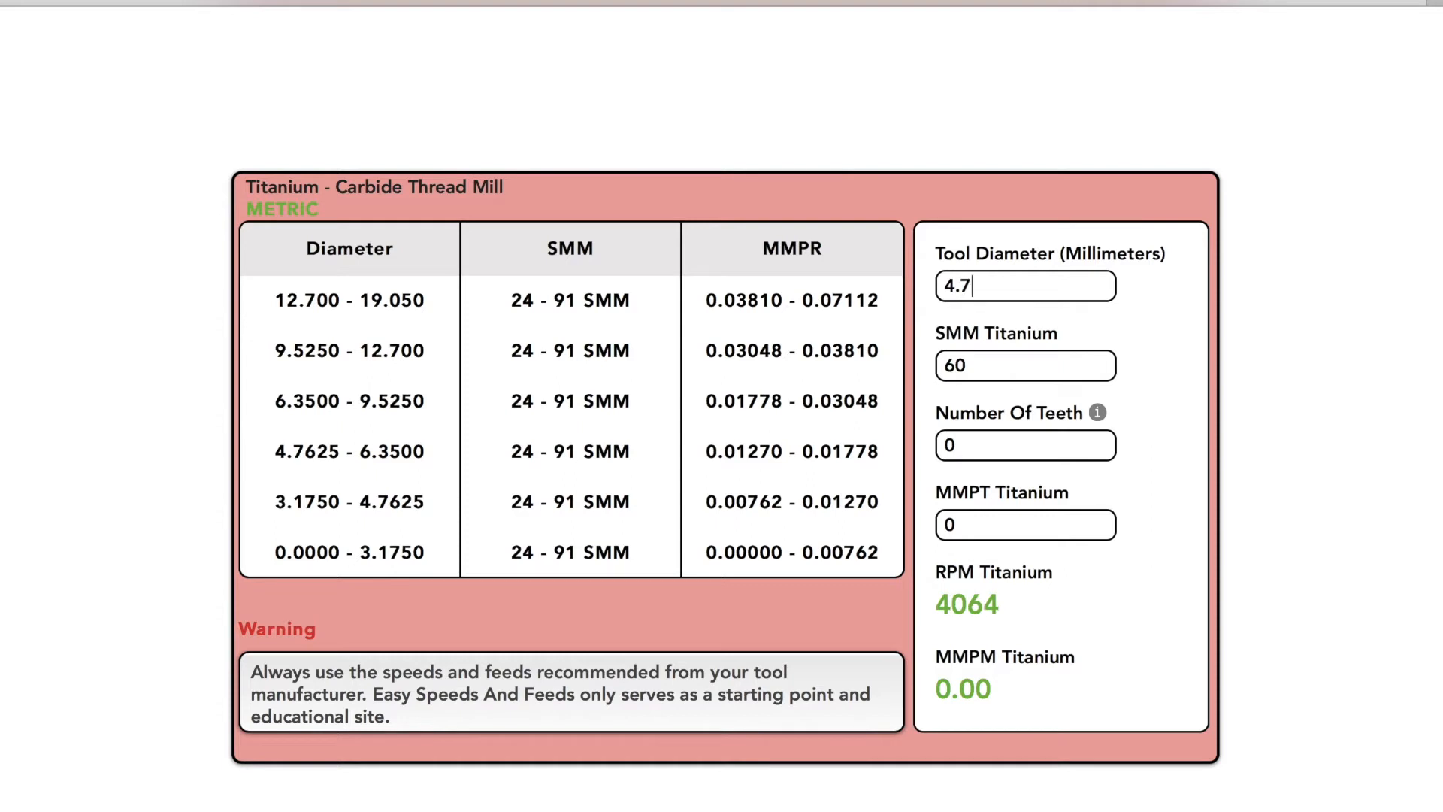
type("625")
left_click(1035, 374)
- Set the thread mill's number of teeth to 3 and its MMPT to 0.01
left_click(1005, 444)
key("BackSpace")
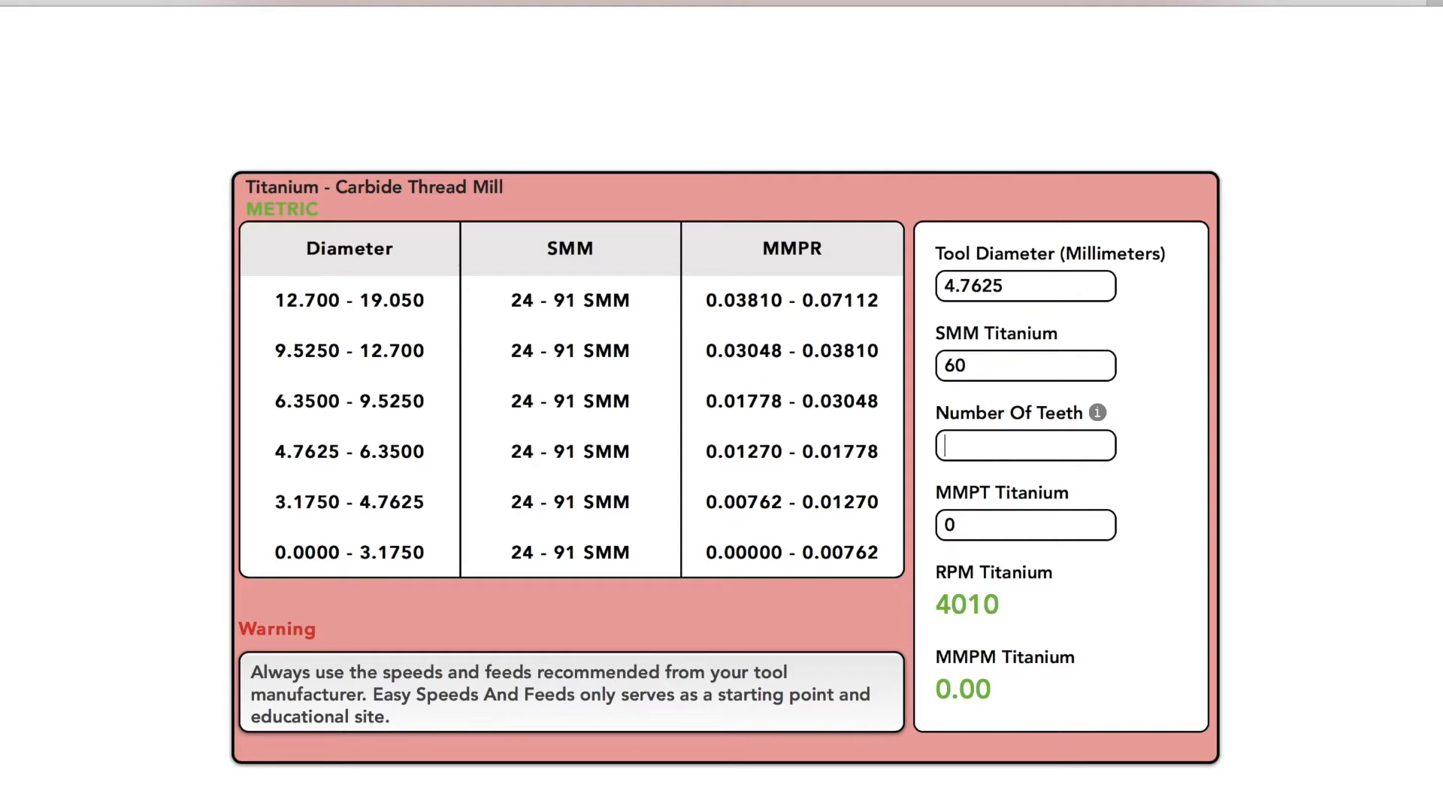
type("3")
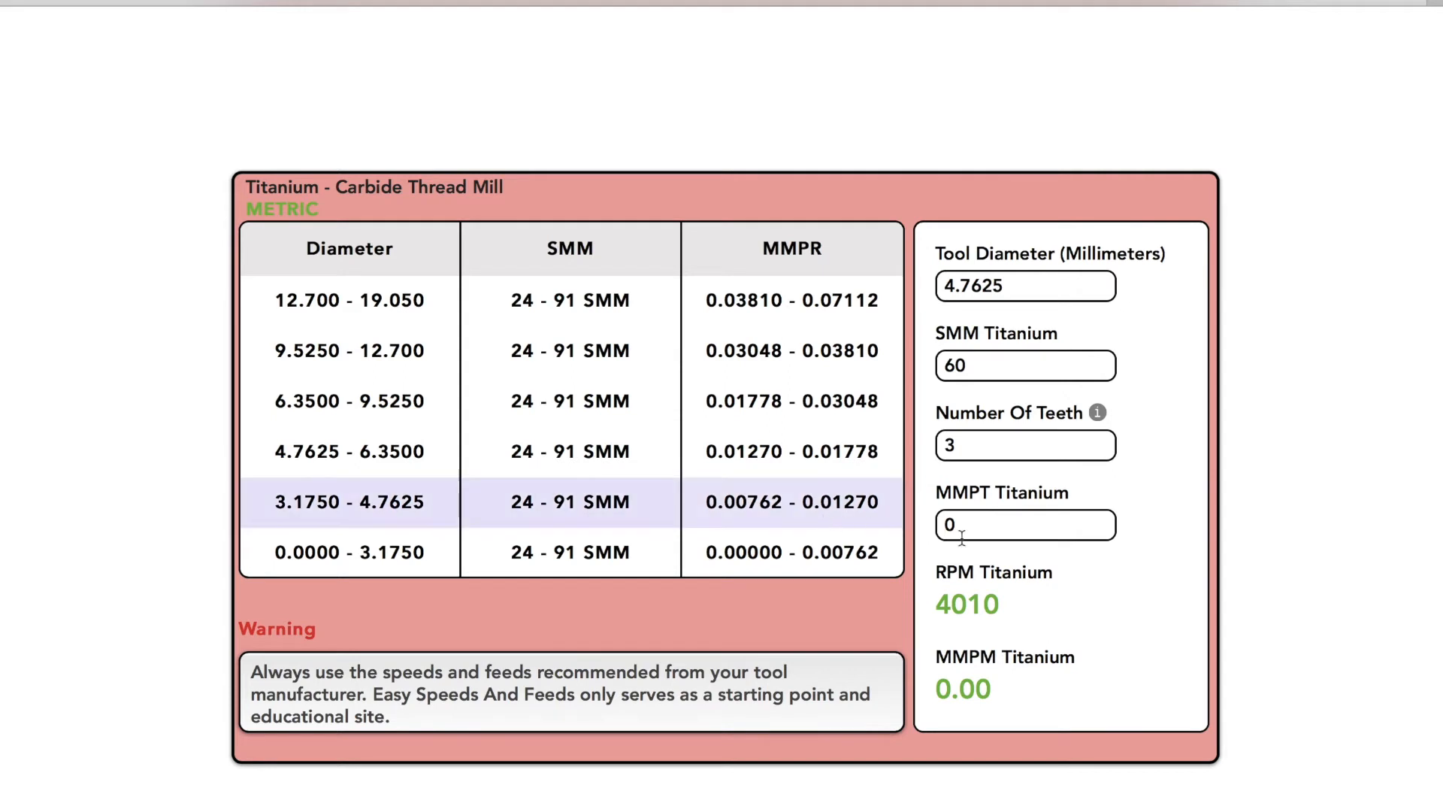
type(".010")
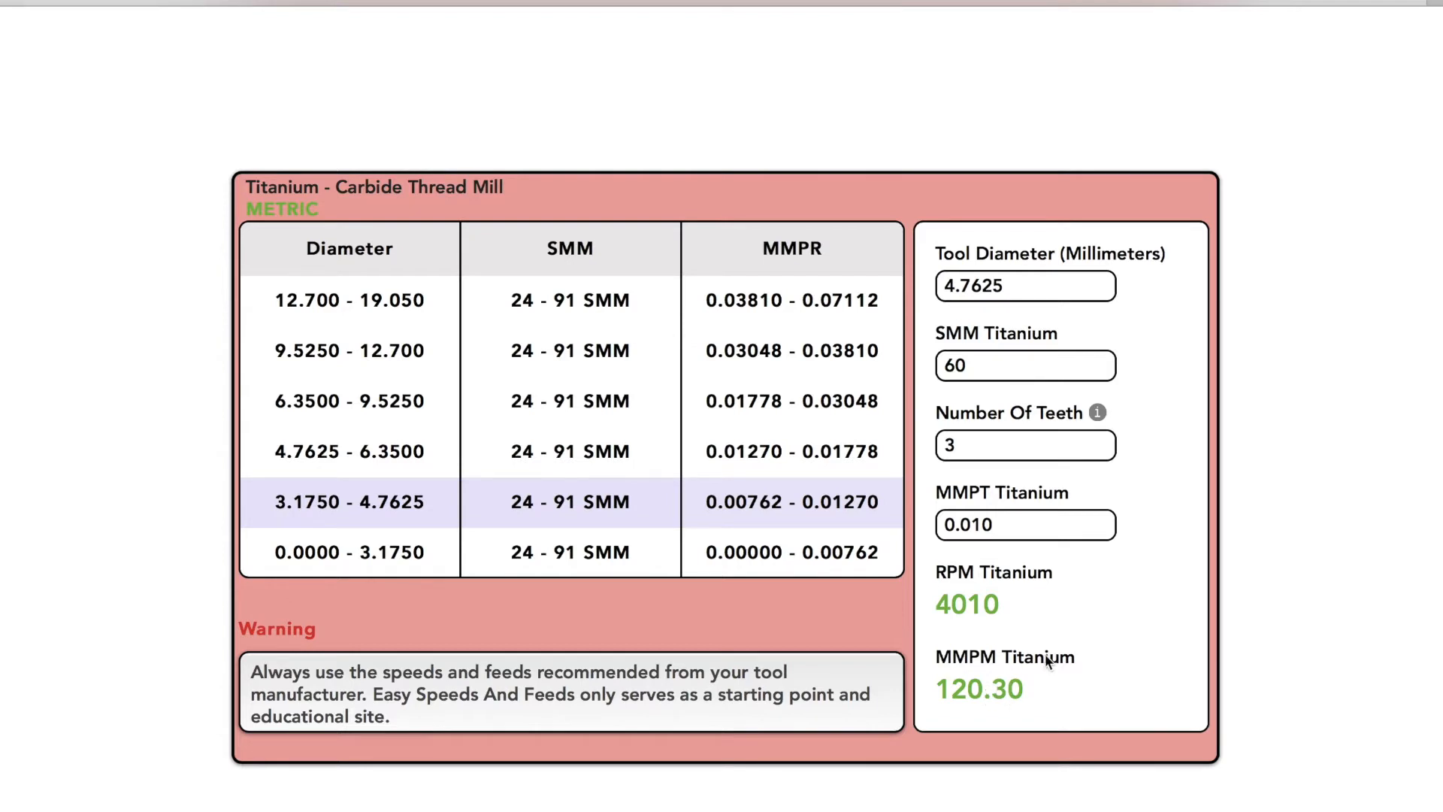
key("BackSpace")
- Highlight the calculated RPM and MMPM values for the titanium thread mill
double_click(1002, 603)
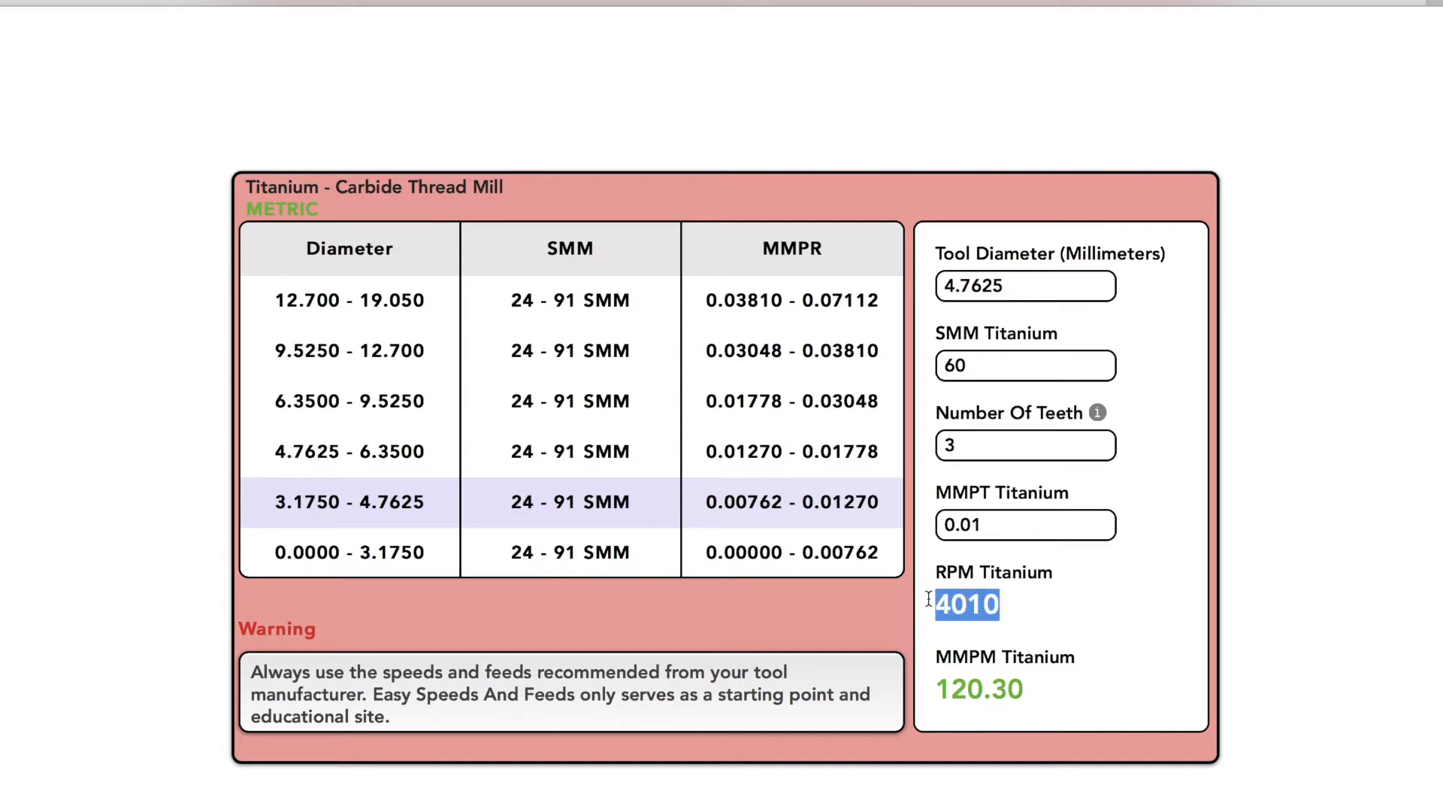
left_click(1016, 687)
left_click_drag(1026, 691, 932, 691)
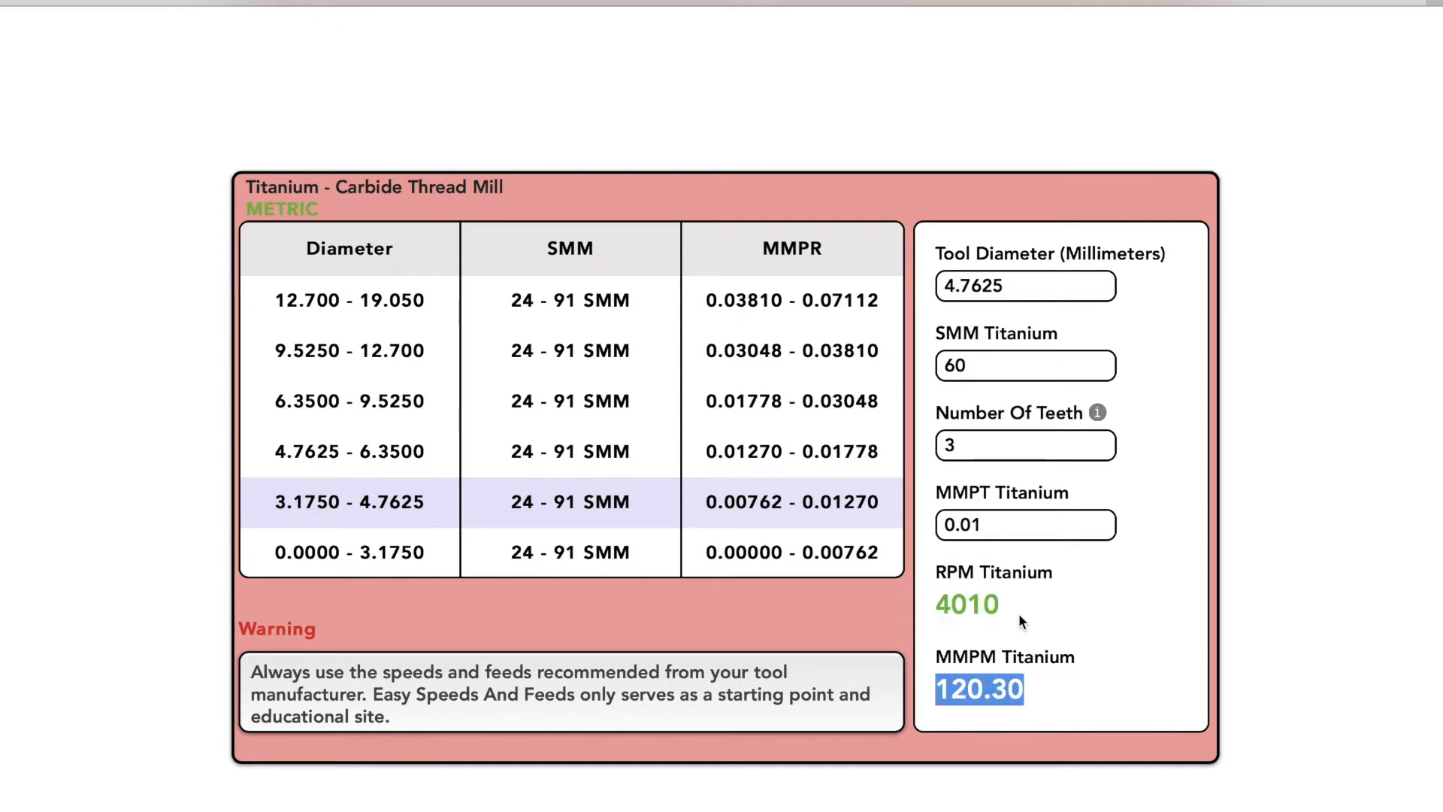
- Open the inch speeds and feeds for aluminum and go to the HSS Drills calculator
scroll(1019, 621, "up", 20)
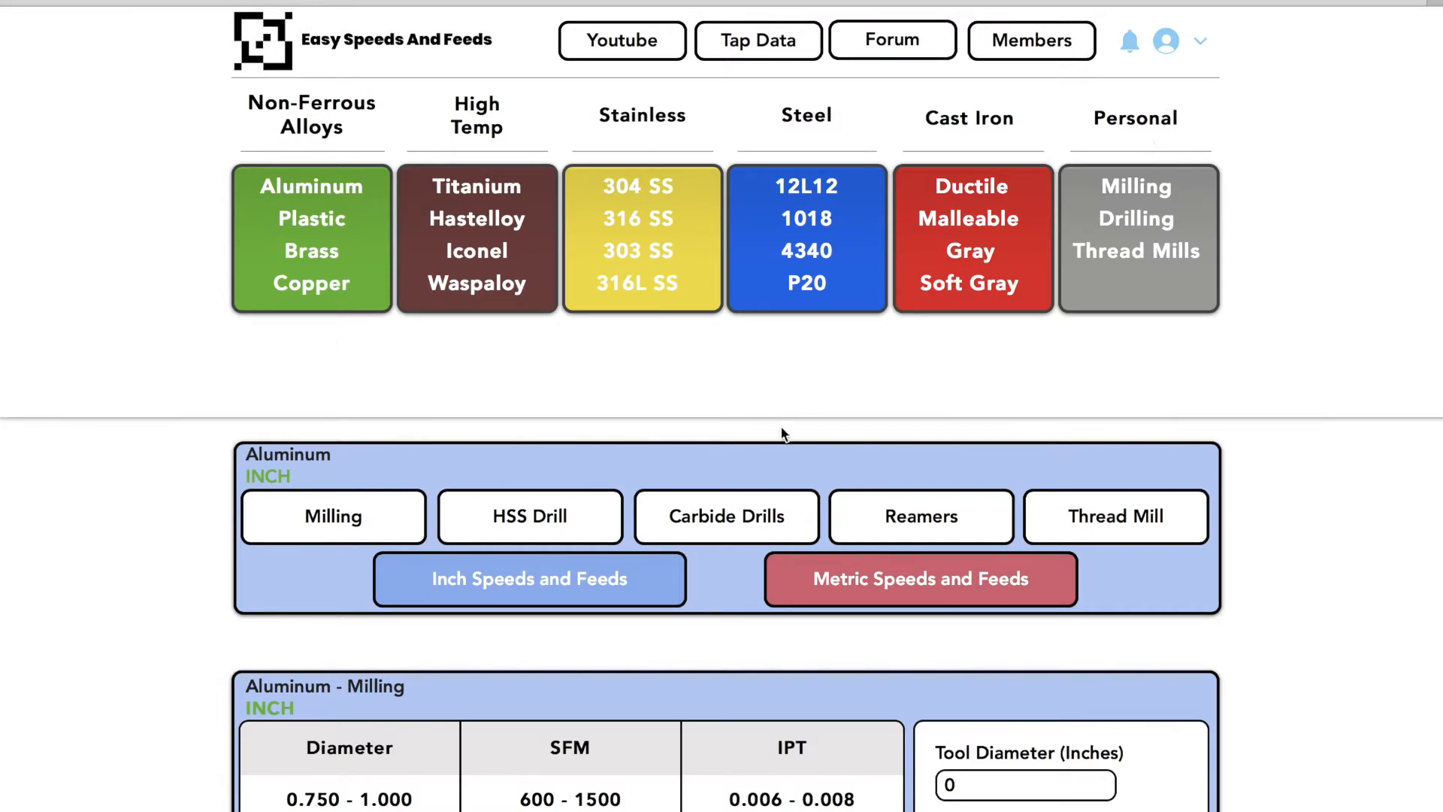
scroll(781, 428, "down", 3)
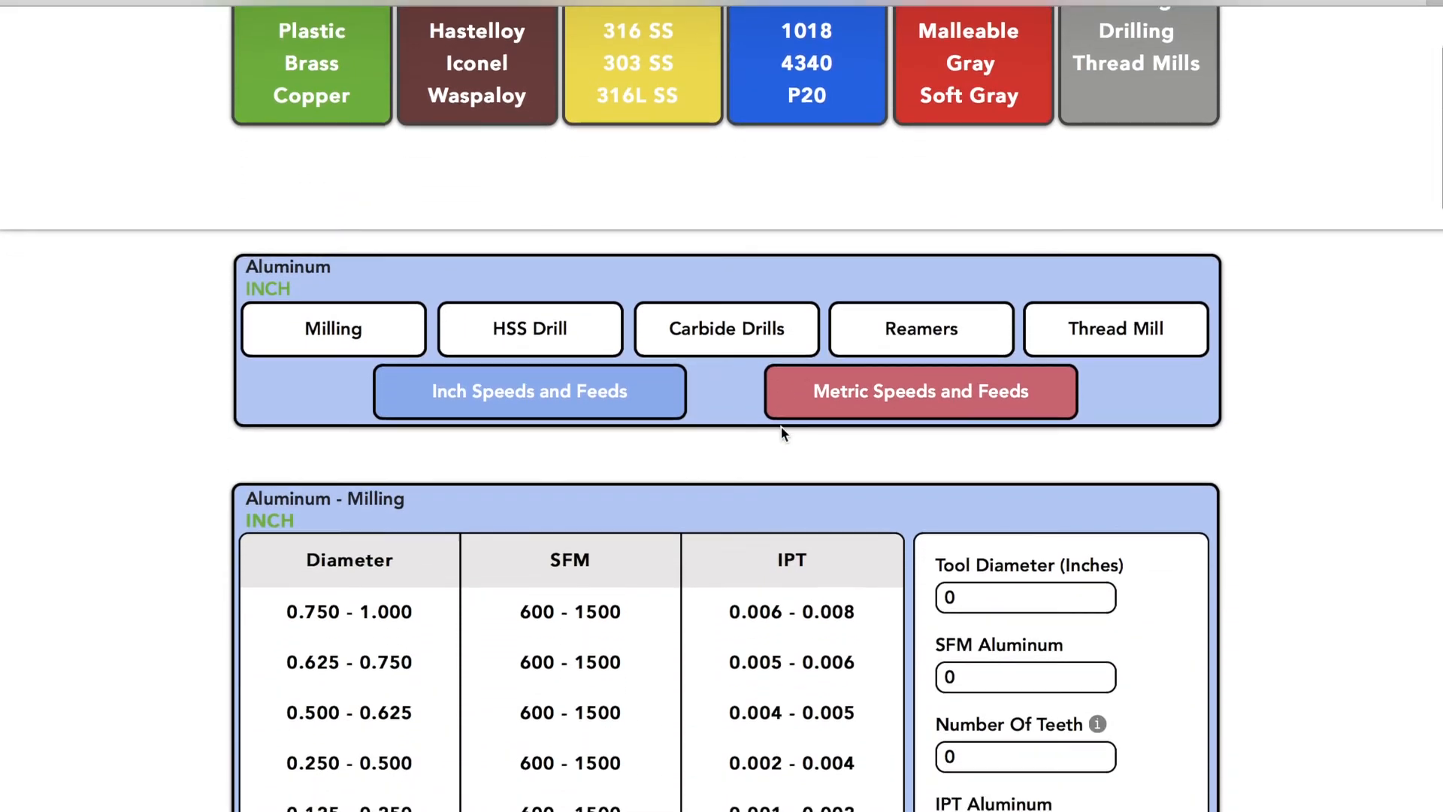
scroll(782, 426, "down", 2)
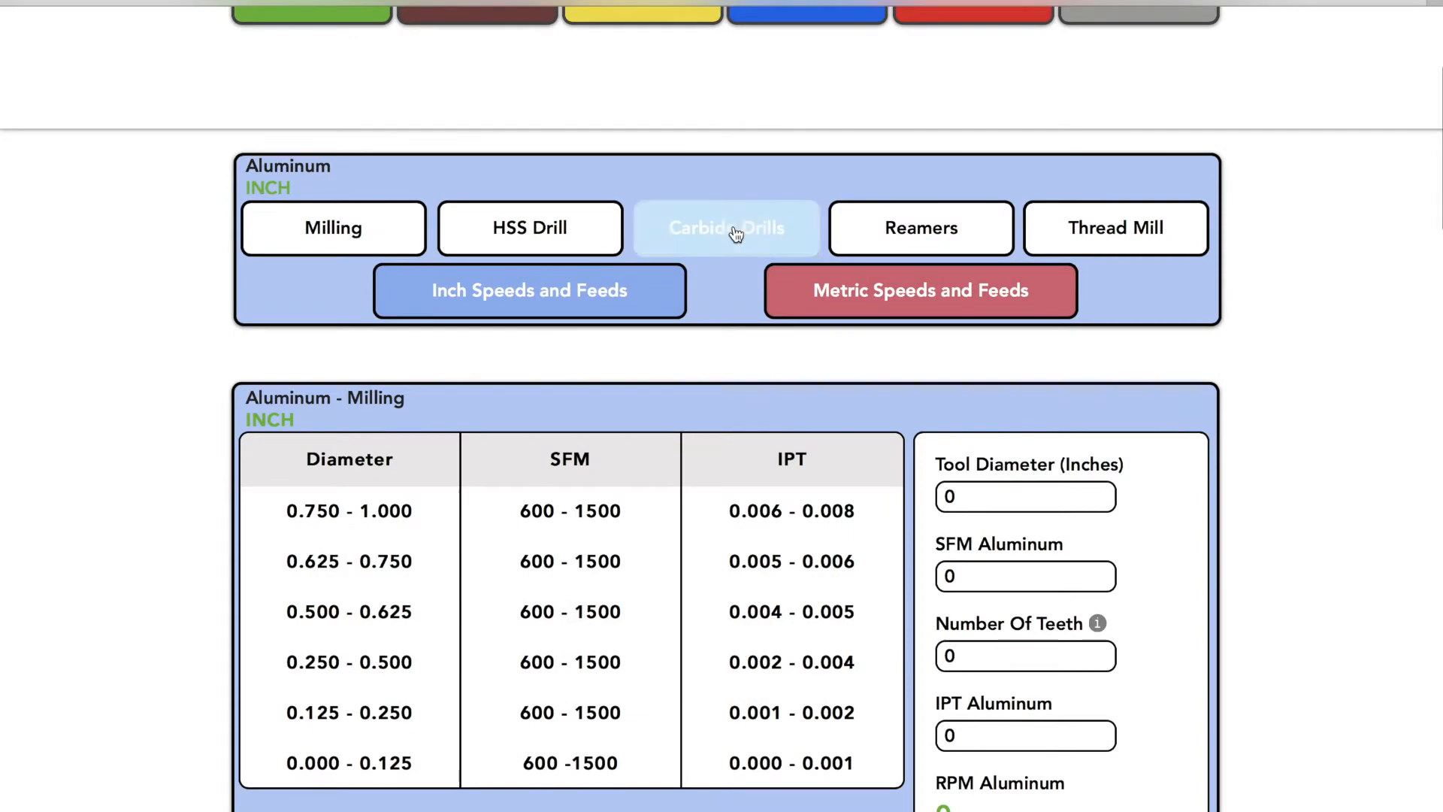
left_click(544, 235)
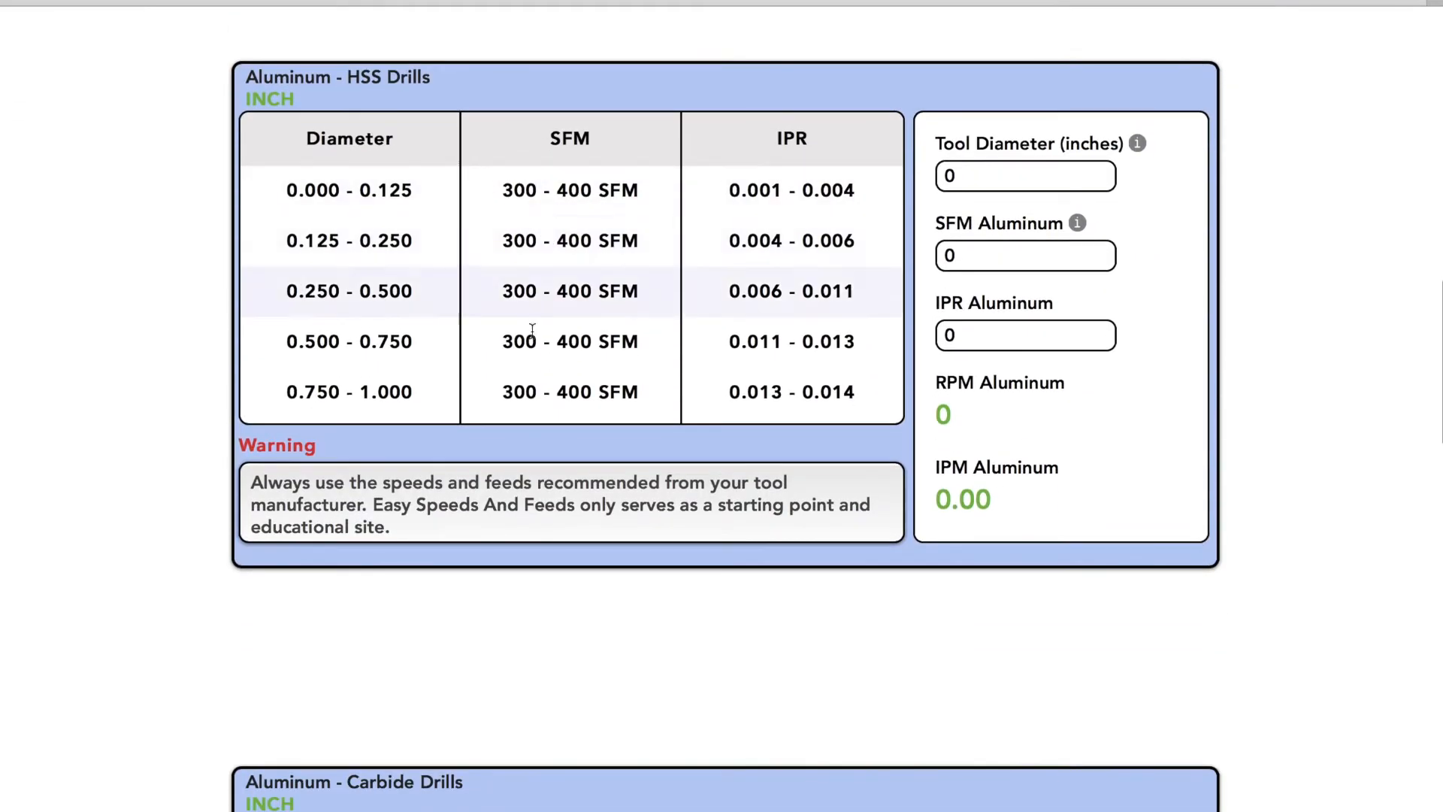
- Set the aluminum HSS drill's tool diameter to 0.201 inches and its SFM to 300
left_click(1040, 181)
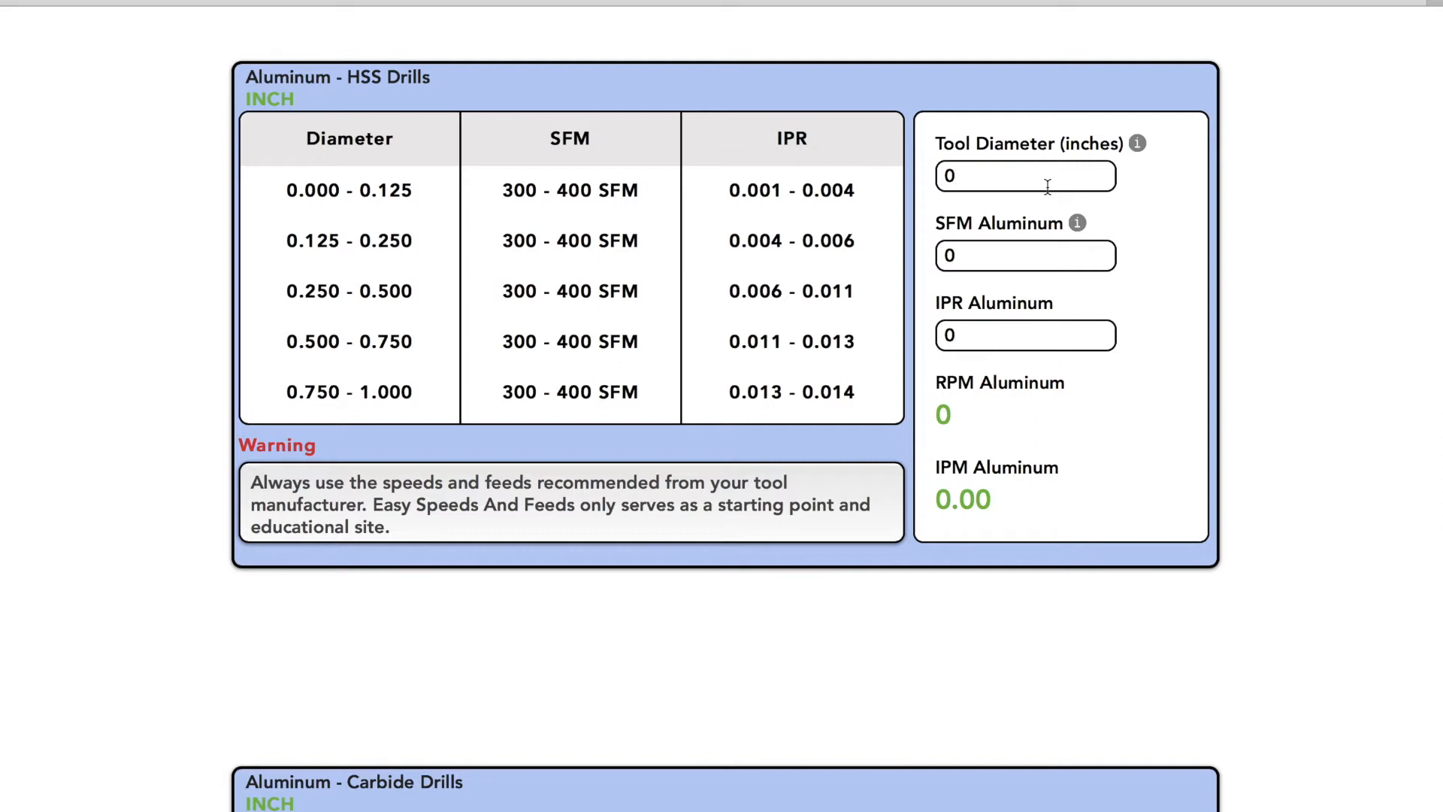
type(".201")
left_click(996, 250)
double_click(997, 251)
type("300")
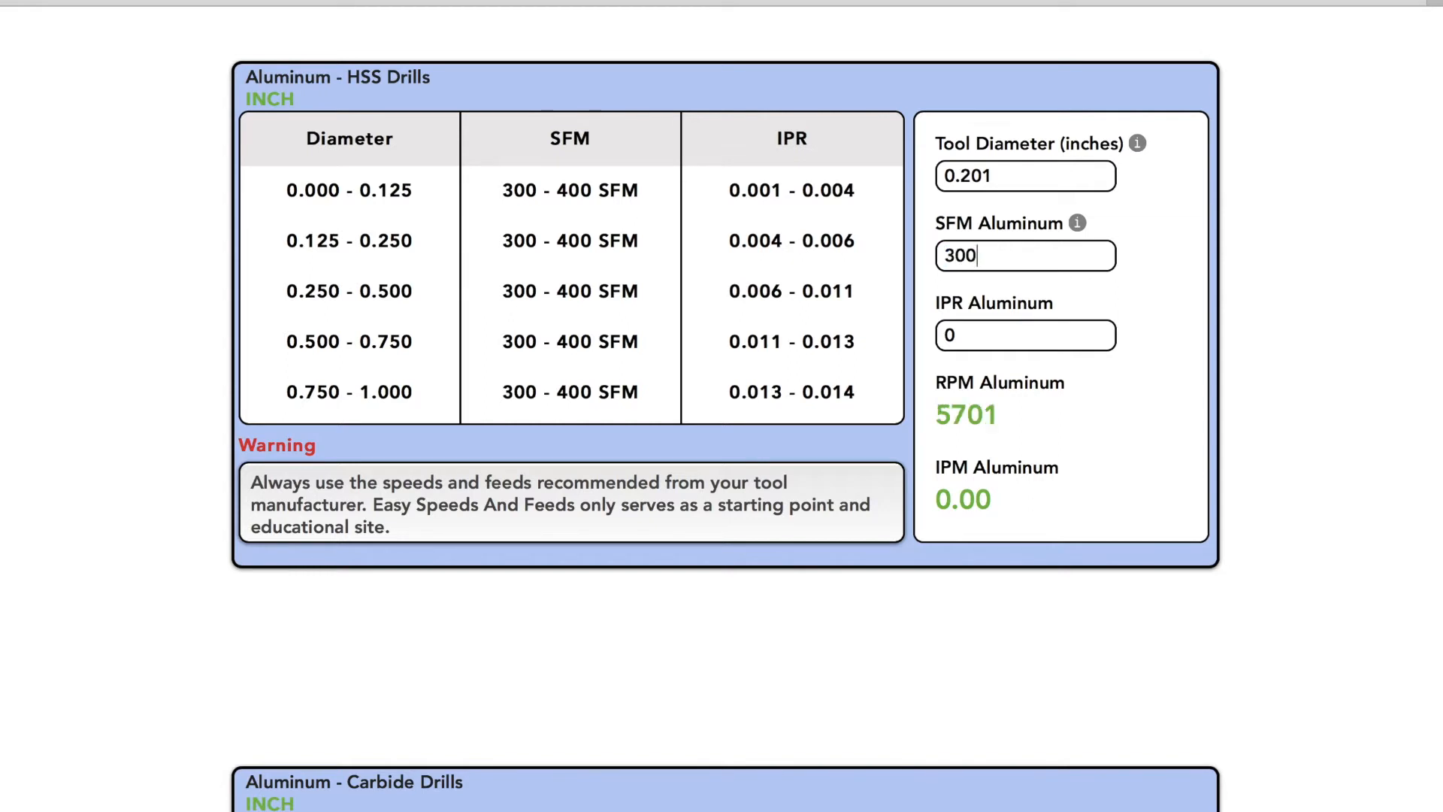
- Set the aluminum HSS drill's IPR to 0.004 and highlight the calculated RPM and IPM
left_click(981, 336)
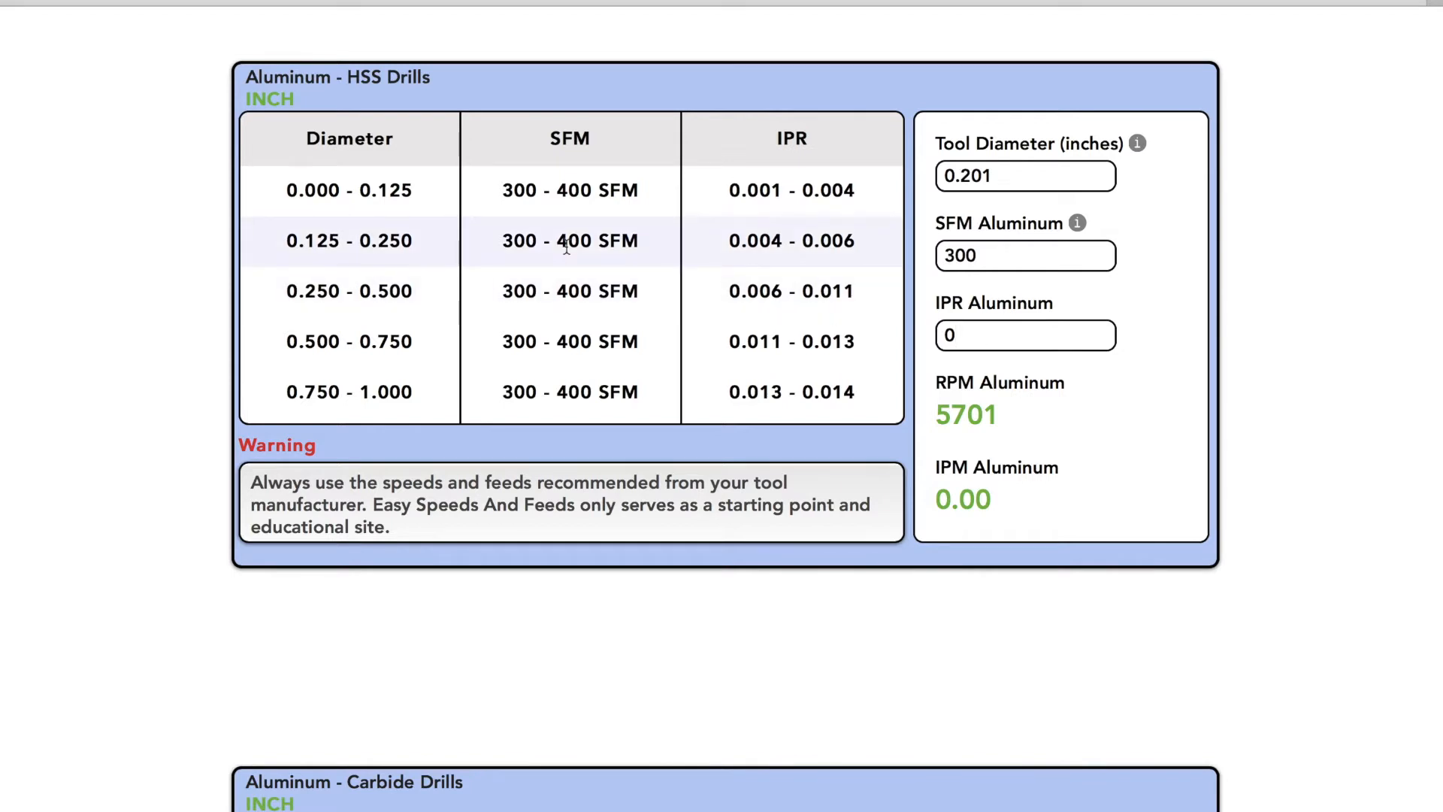
type(".005")
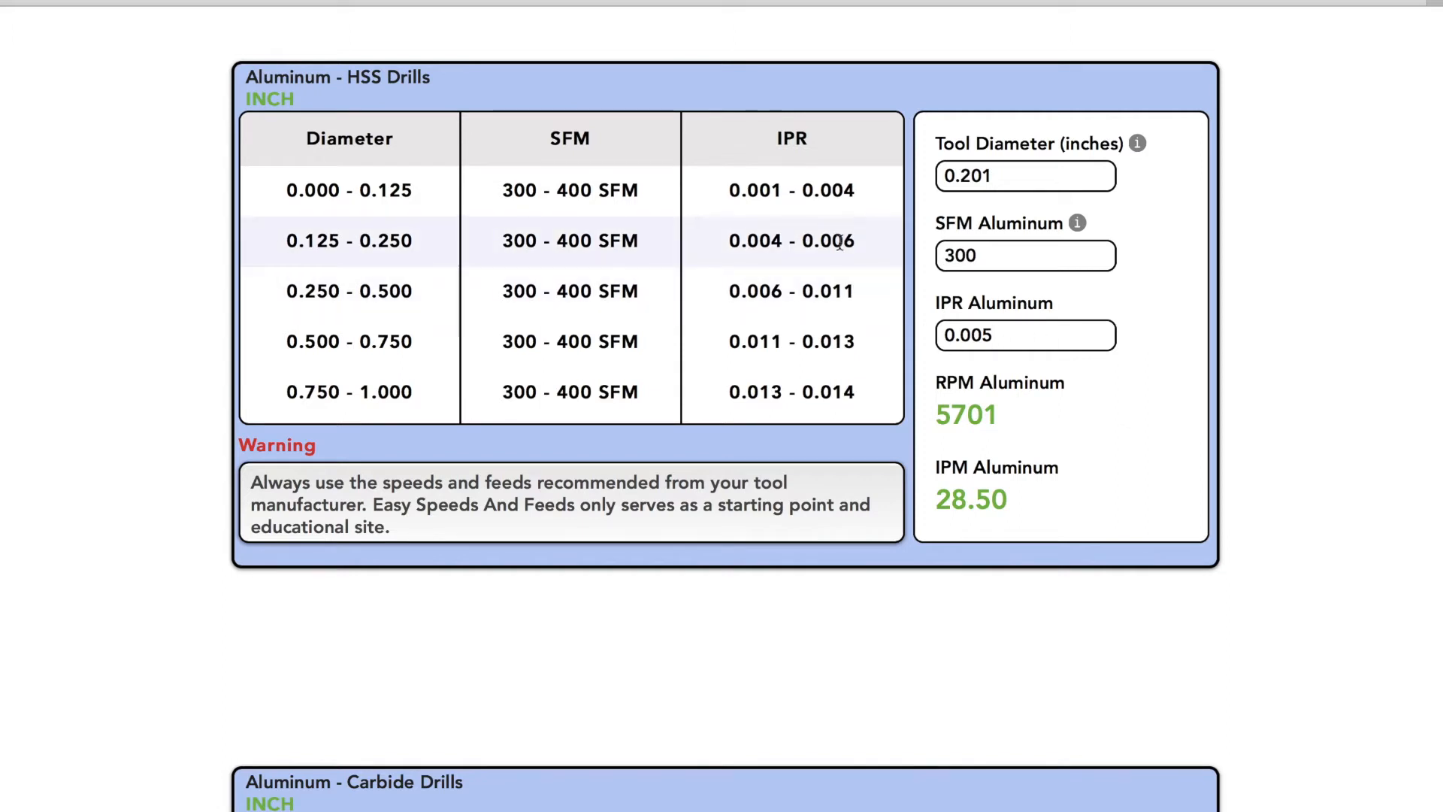
key("BackSpace")
type("4")
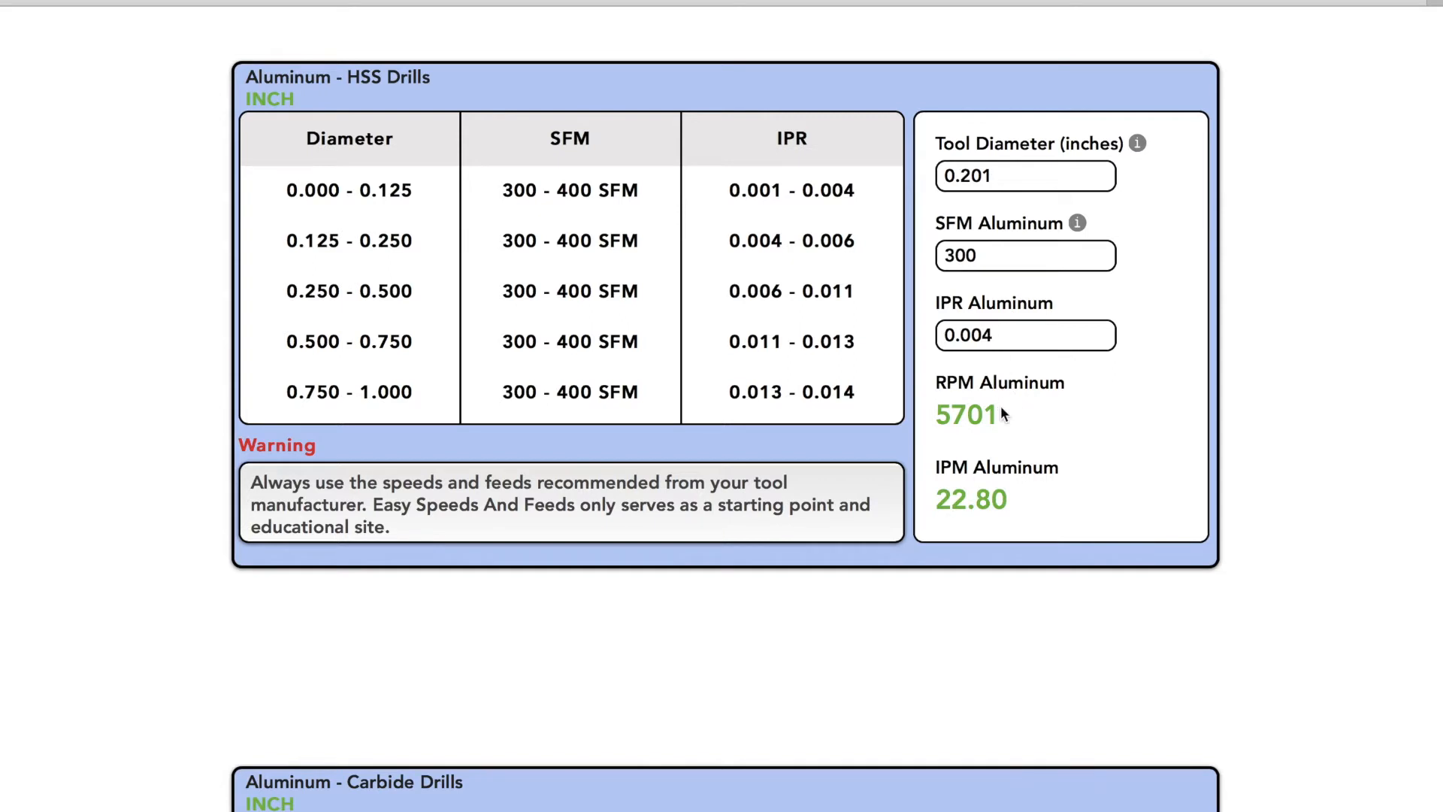
double_click(977, 415)
left_click_drag(1013, 502, 937, 502)
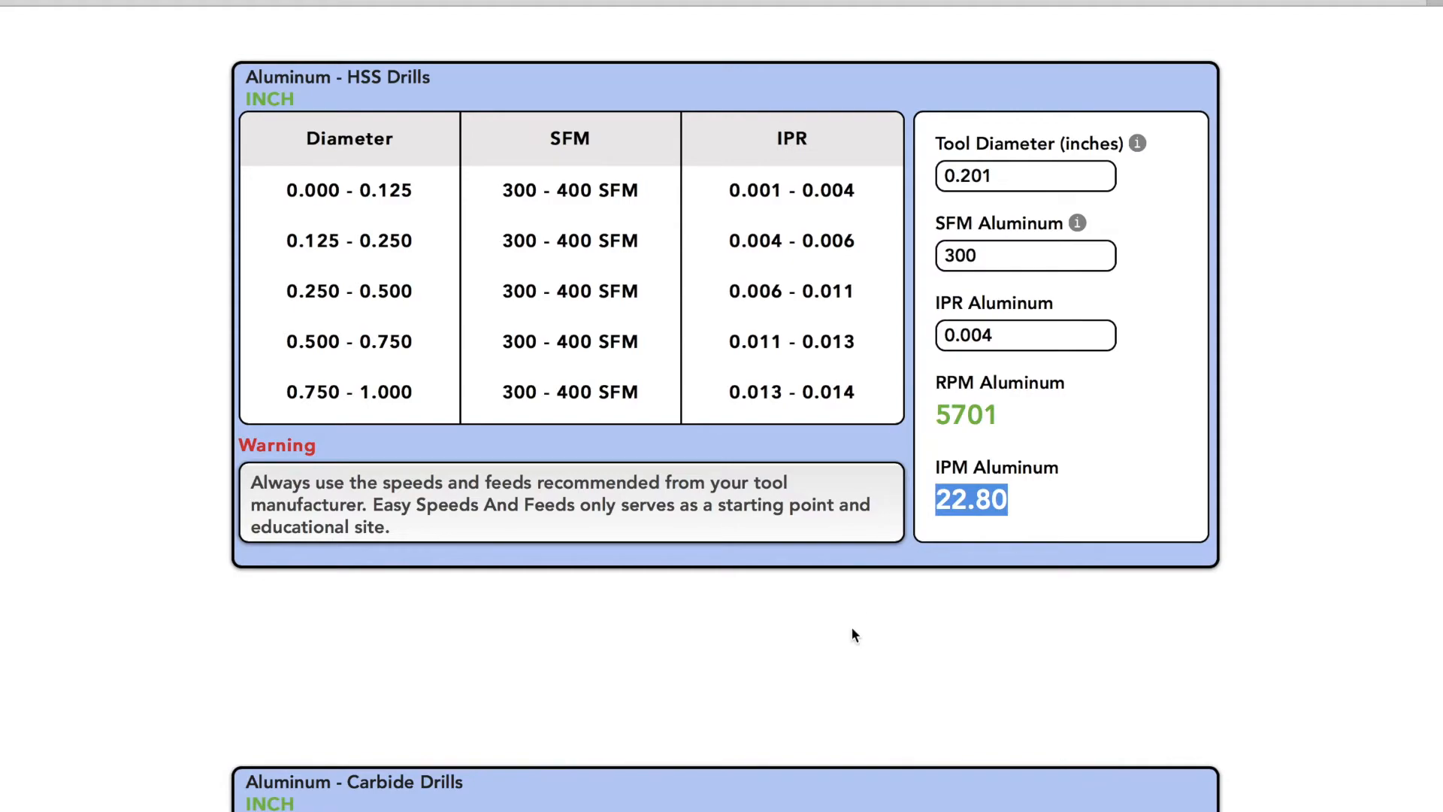
- Open the speeds and feeds page for 304 SS
scroll(856, 613, "down", 6)
scroll(851, 628, "up", 15)
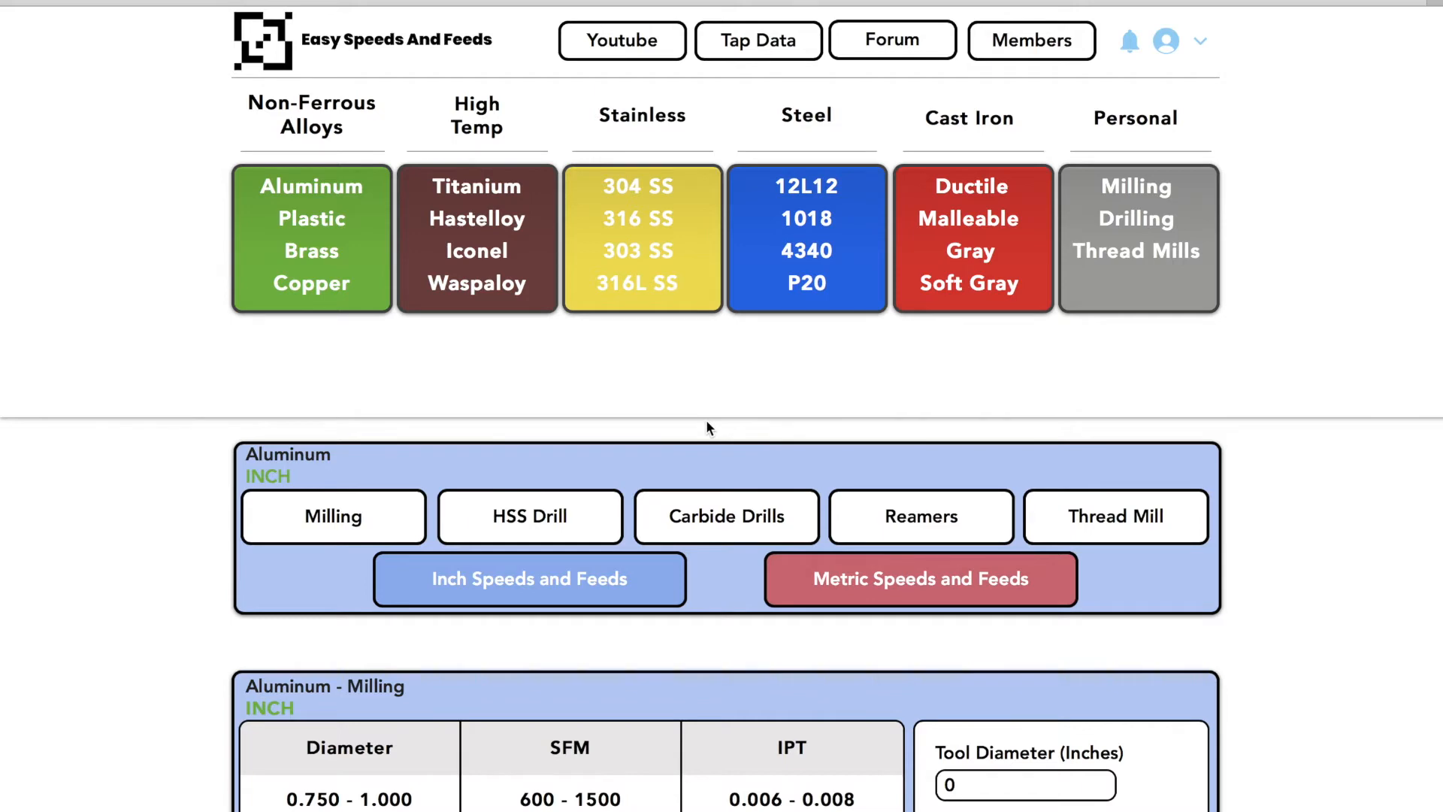
left_click(644, 194)
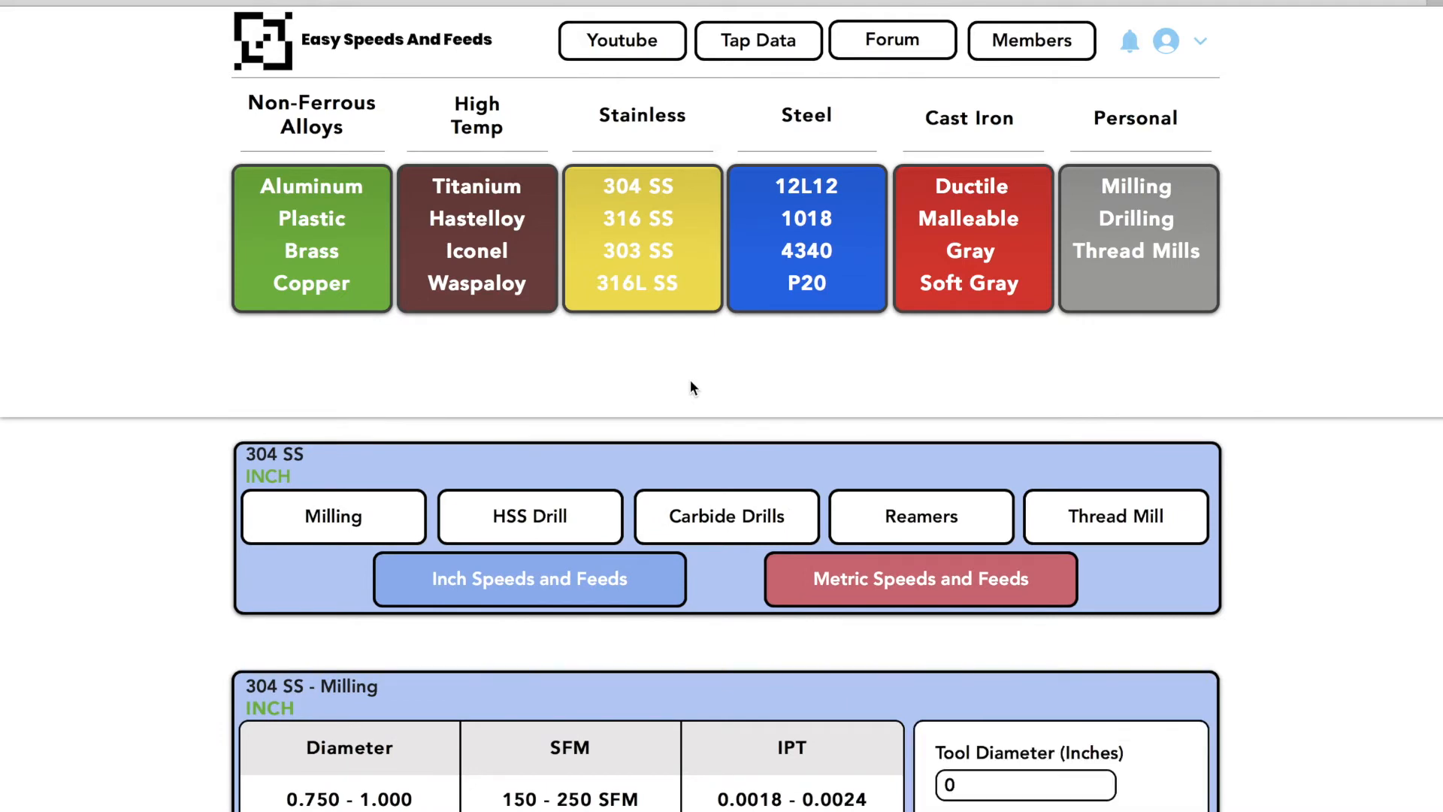
- Switch 304 SS to metric speeds and feeds and go to the Carbide Drills calculator
scroll(690, 385, "down", 4)
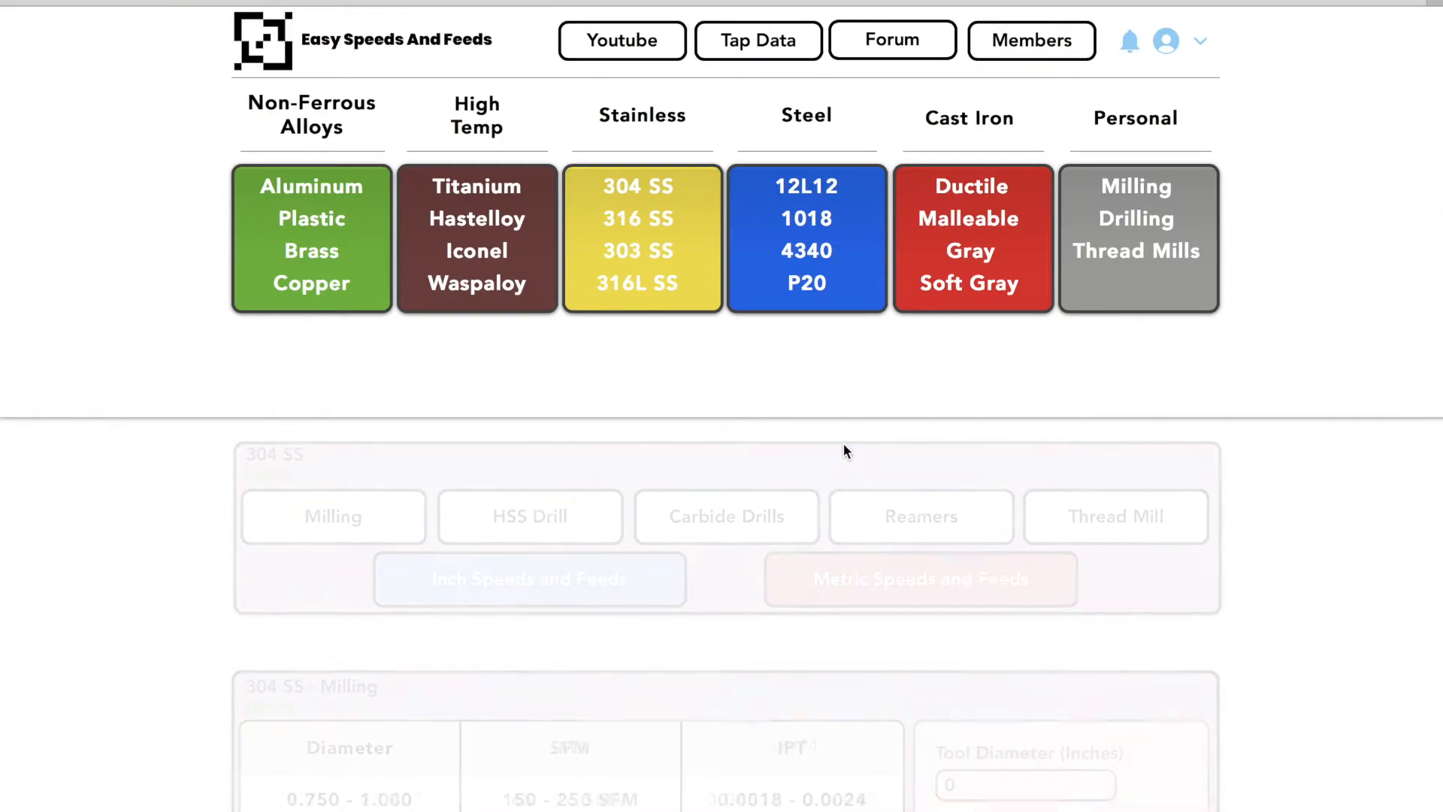
scroll(843, 449, "down", 14)
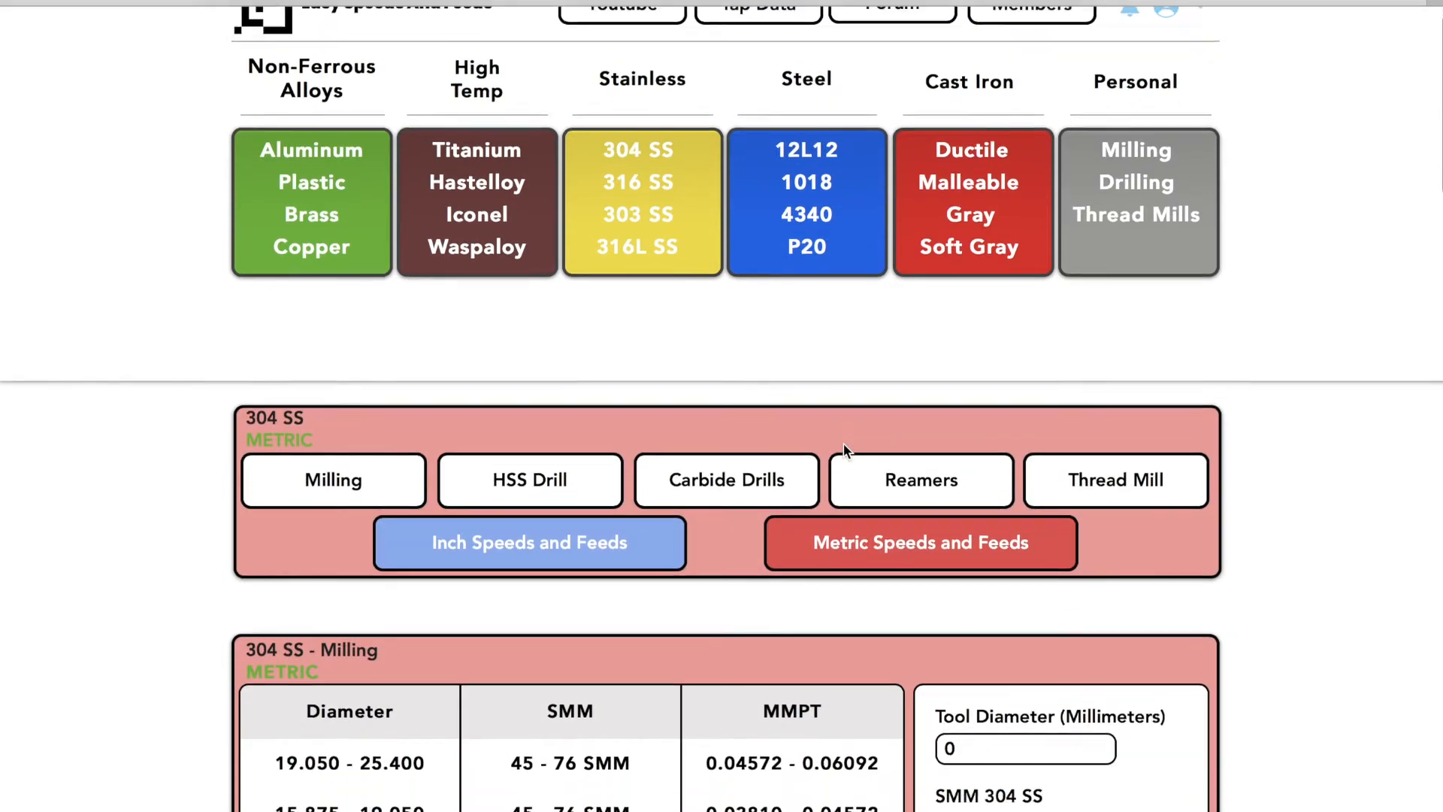
scroll(843, 449, "down", 11)
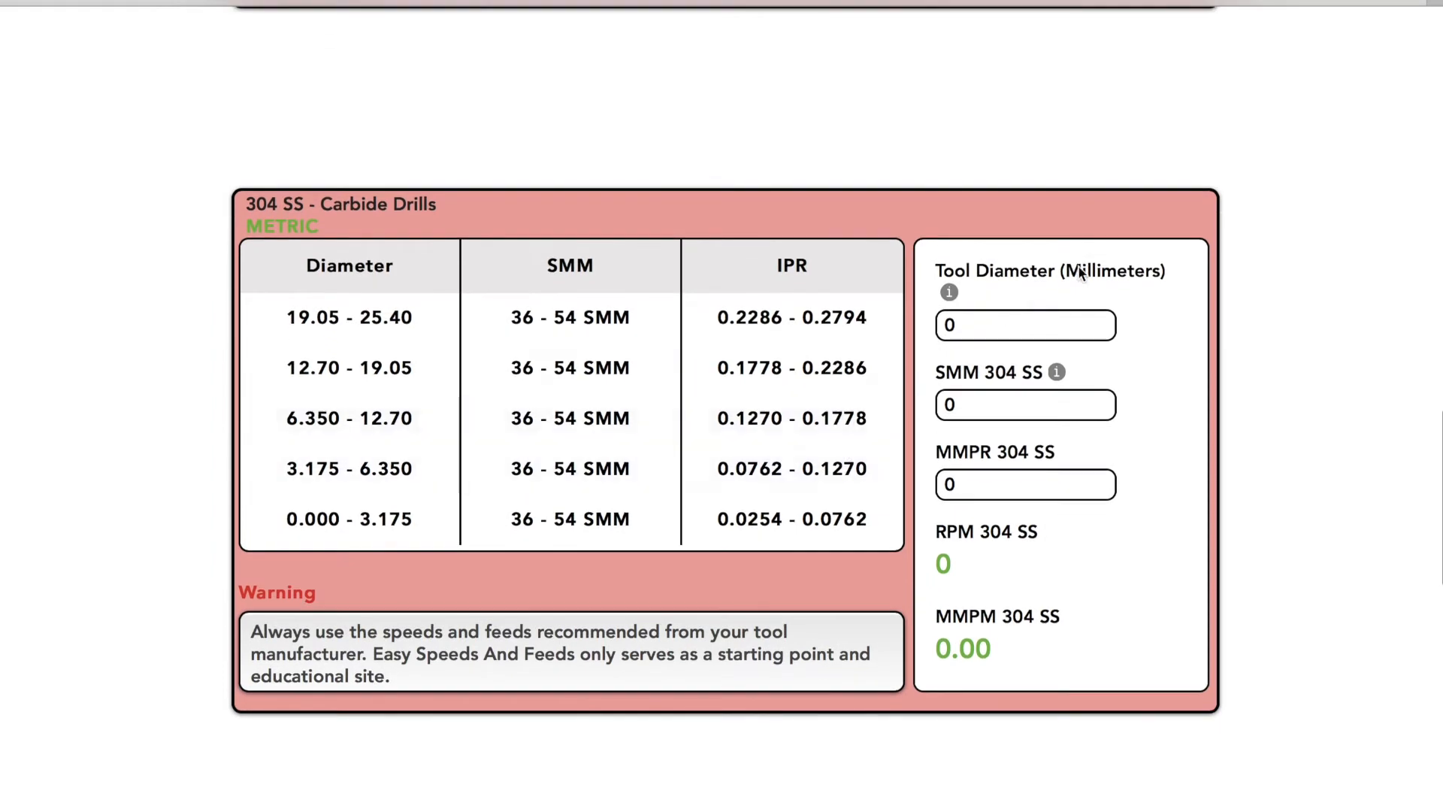
- Set the 304 SS carbide drill's tool diameter to 12.7 mm and its SMM to 40
left_click(1045, 324)
left_click_drag(1024, 324, 898, 330)
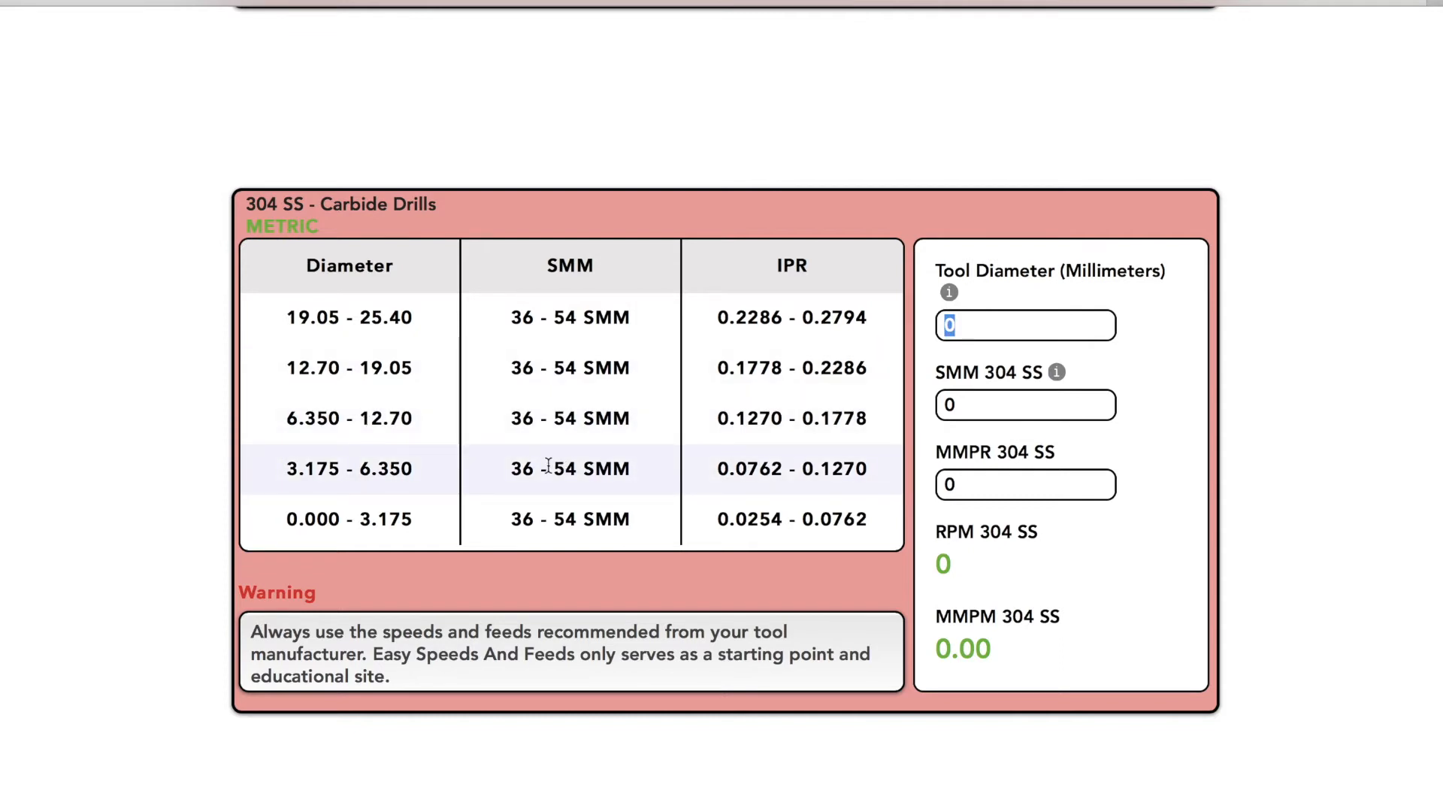
type("12.7")
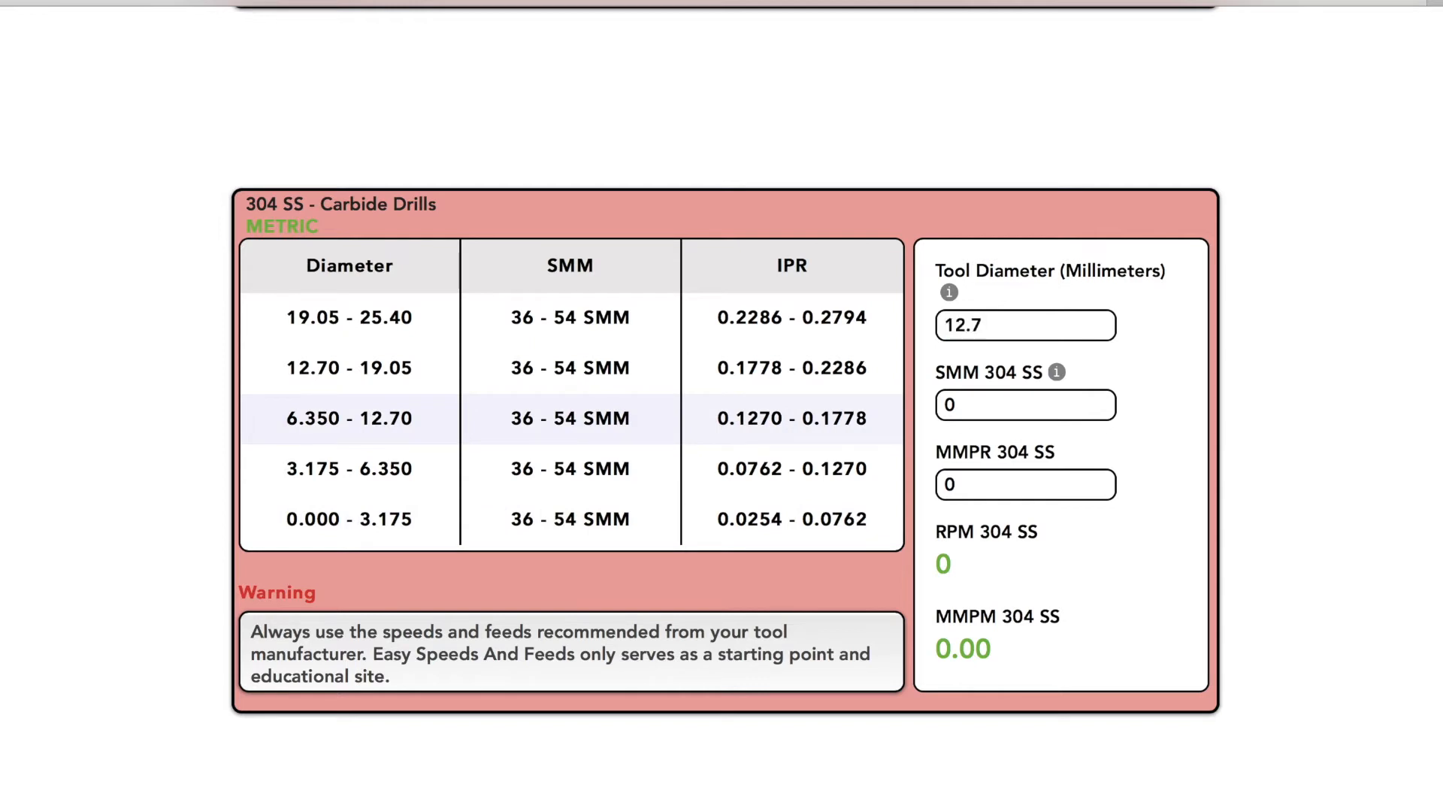
left_click(980, 410)
double_click(980, 409)
type("40")
- Set the 304 SS carbide drill's MMPR to 0.125
left_click(985, 483)
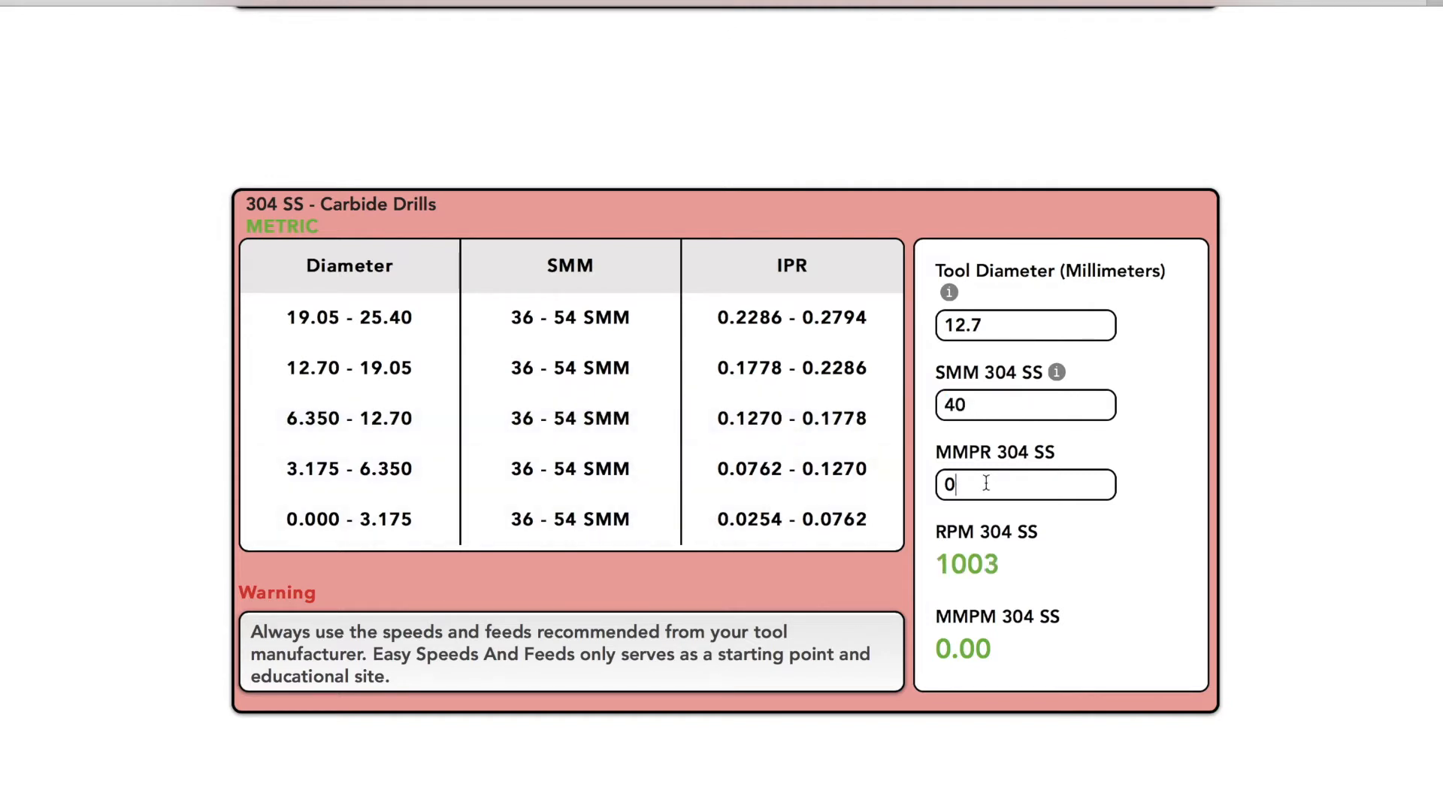
left_click_drag(985, 483, 906, 489)
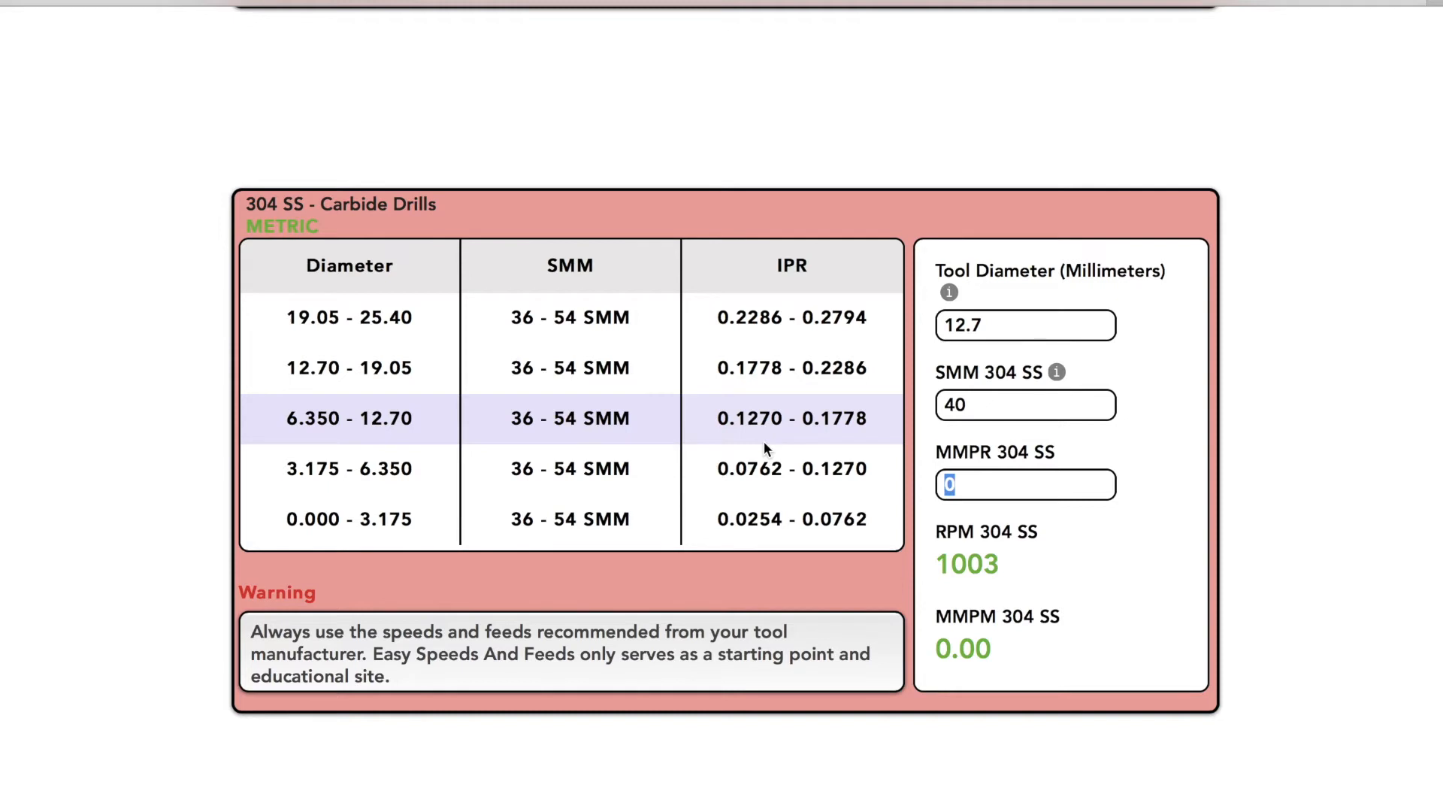
left_click(977, 489)
type(".125")
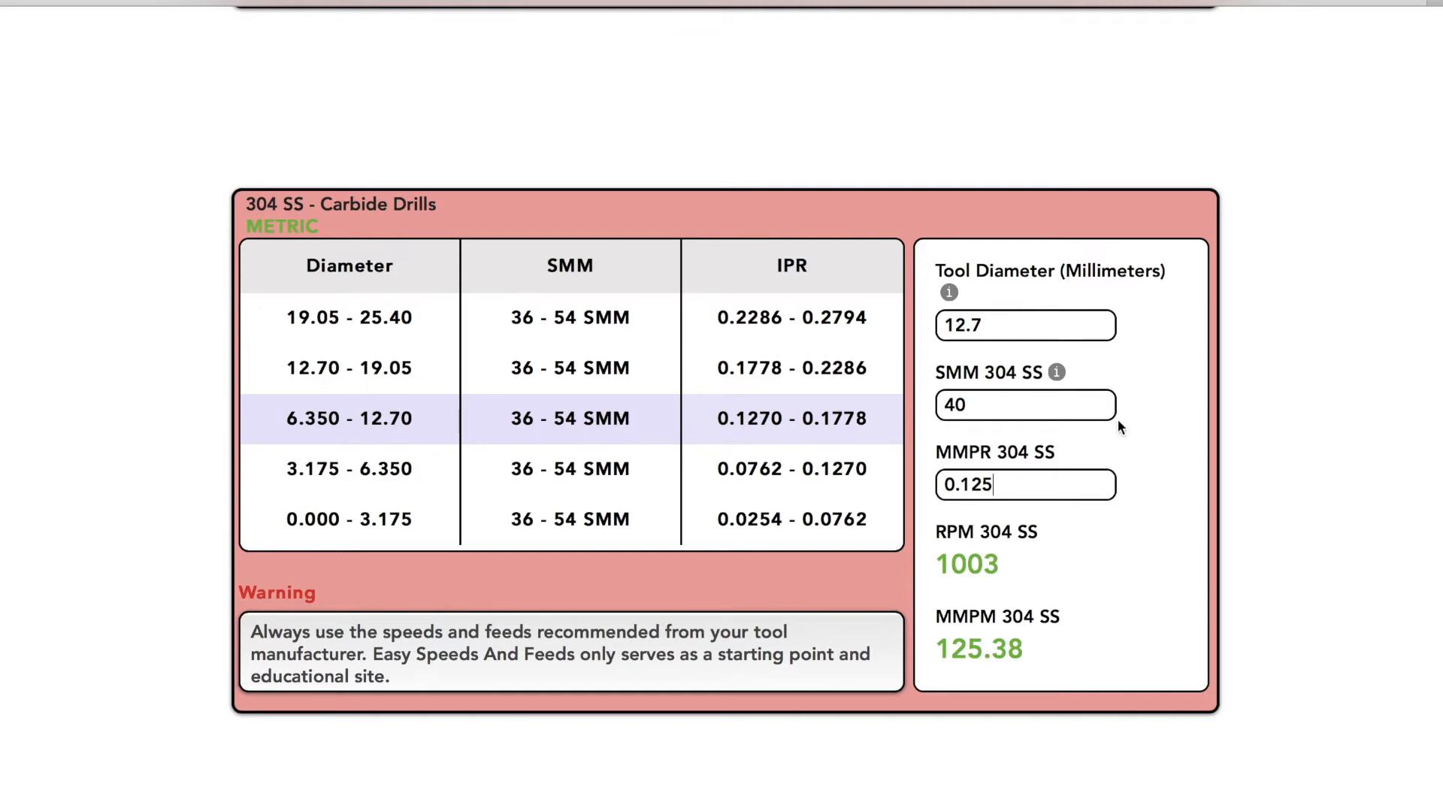
- Look over the remaining metric 304 SS calculators, including Carbide Reamers, and the Ductile Cast Iron page
scroll(1118, 426, "down", 1)
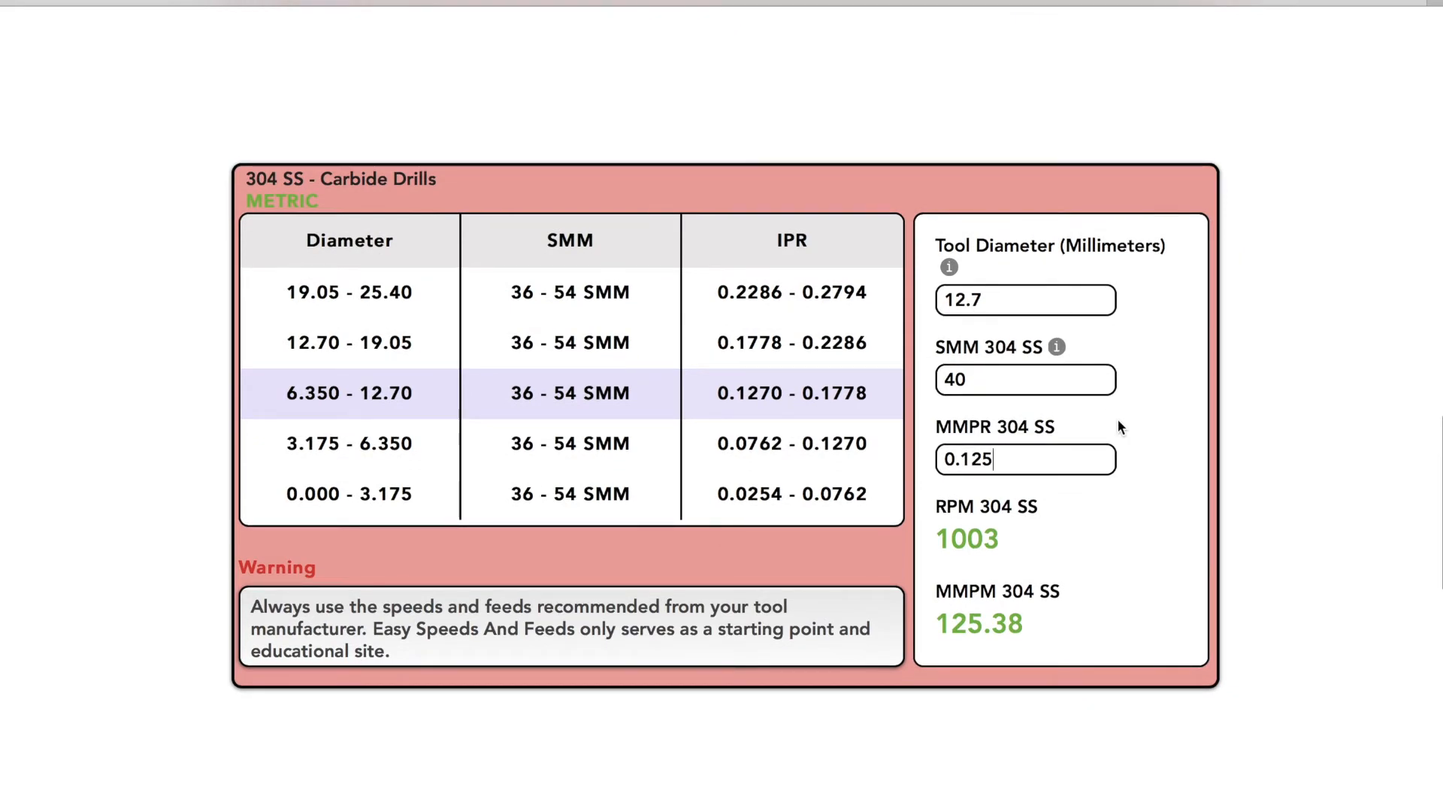
scroll(1119, 427, "down", 5)
scroll(1118, 427, "down", 5)
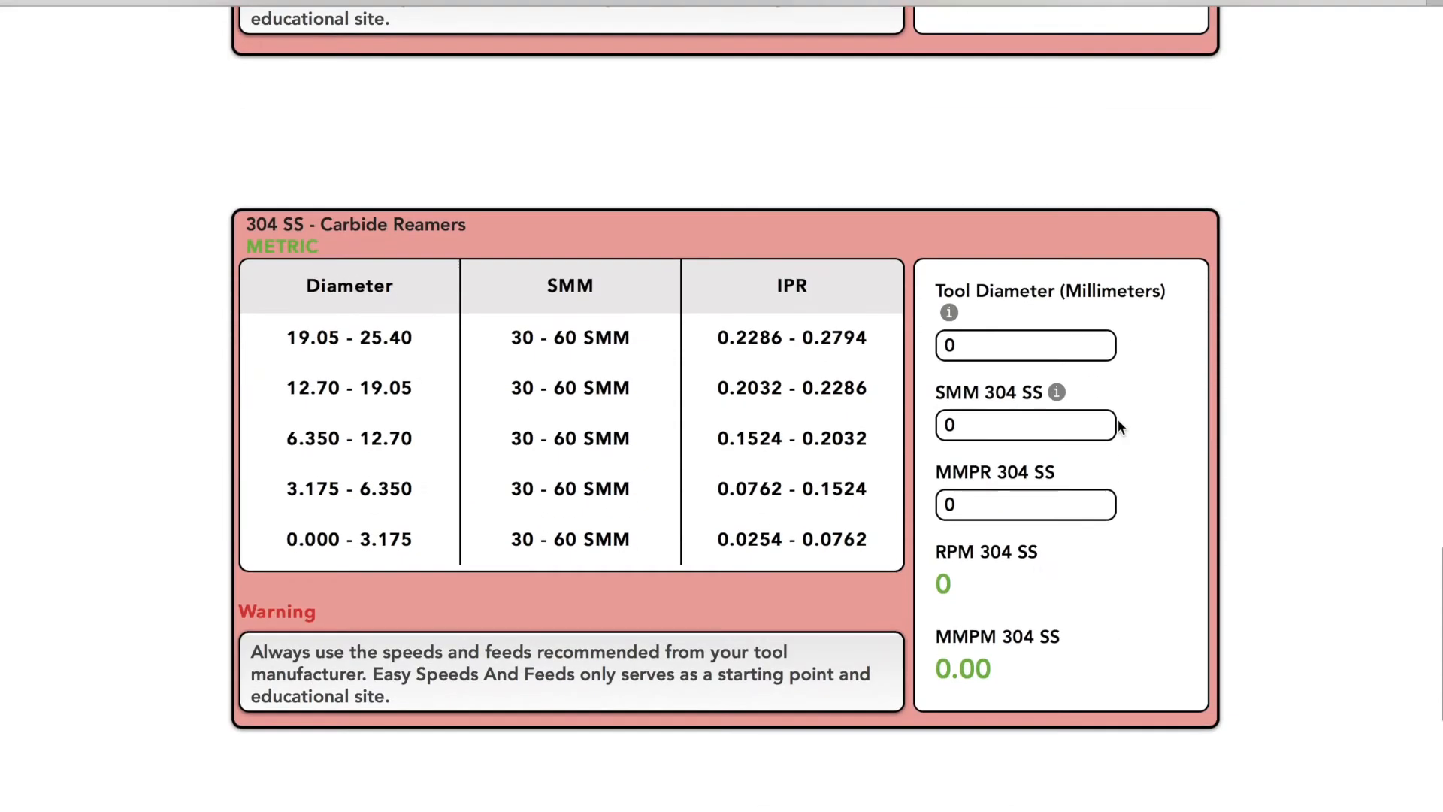
scroll(1118, 427, "down", 9)
scroll(1119, 427, "up", 4)
scroll(1119, 427, "up", 20)
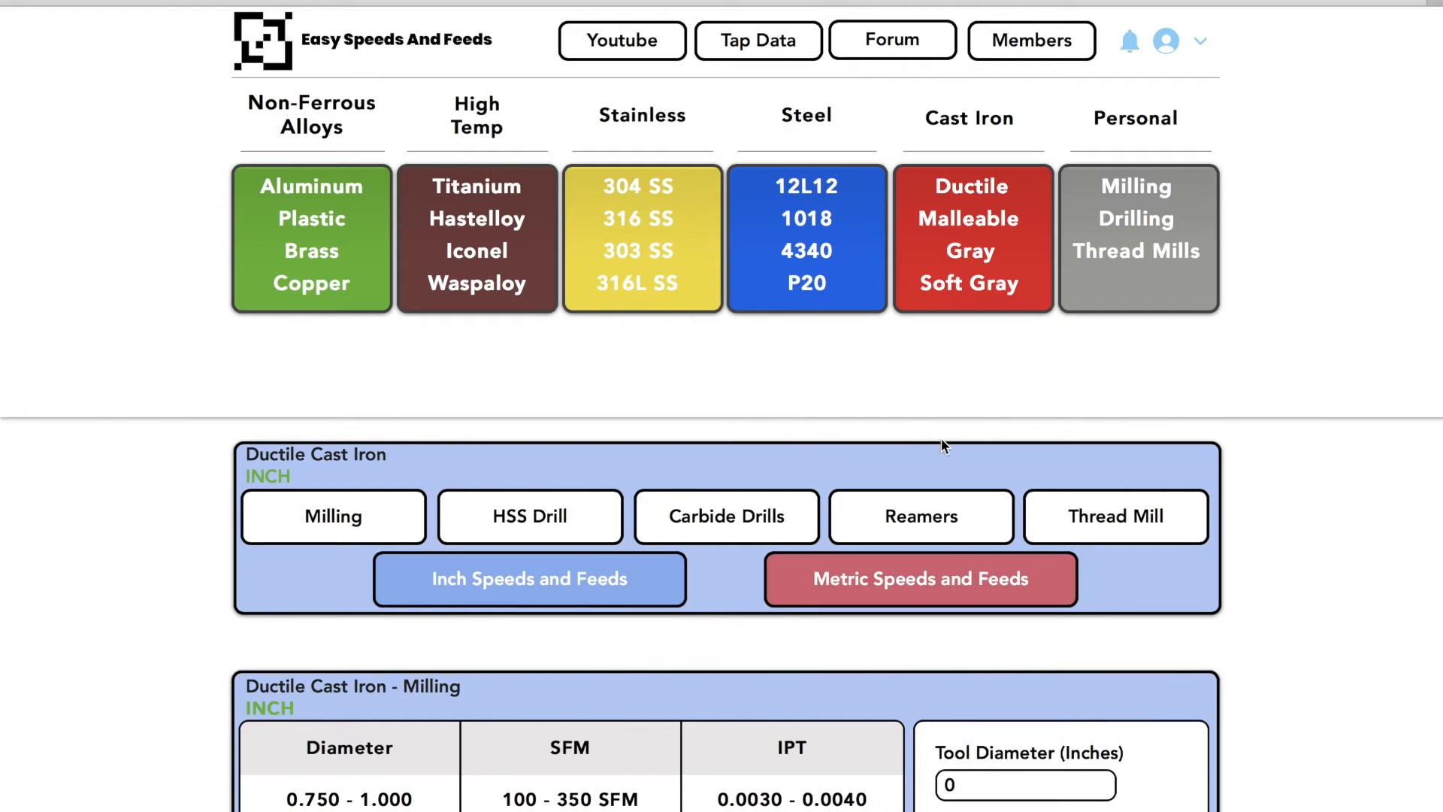
scroll(941, 444, "down", 3)
scroll(941, 445, "up", 3)
- Open the personal Milling table and highlight the dynamic milling note and the material of the 7 flute 1/2 endmill entry
left_click(1140, 188)
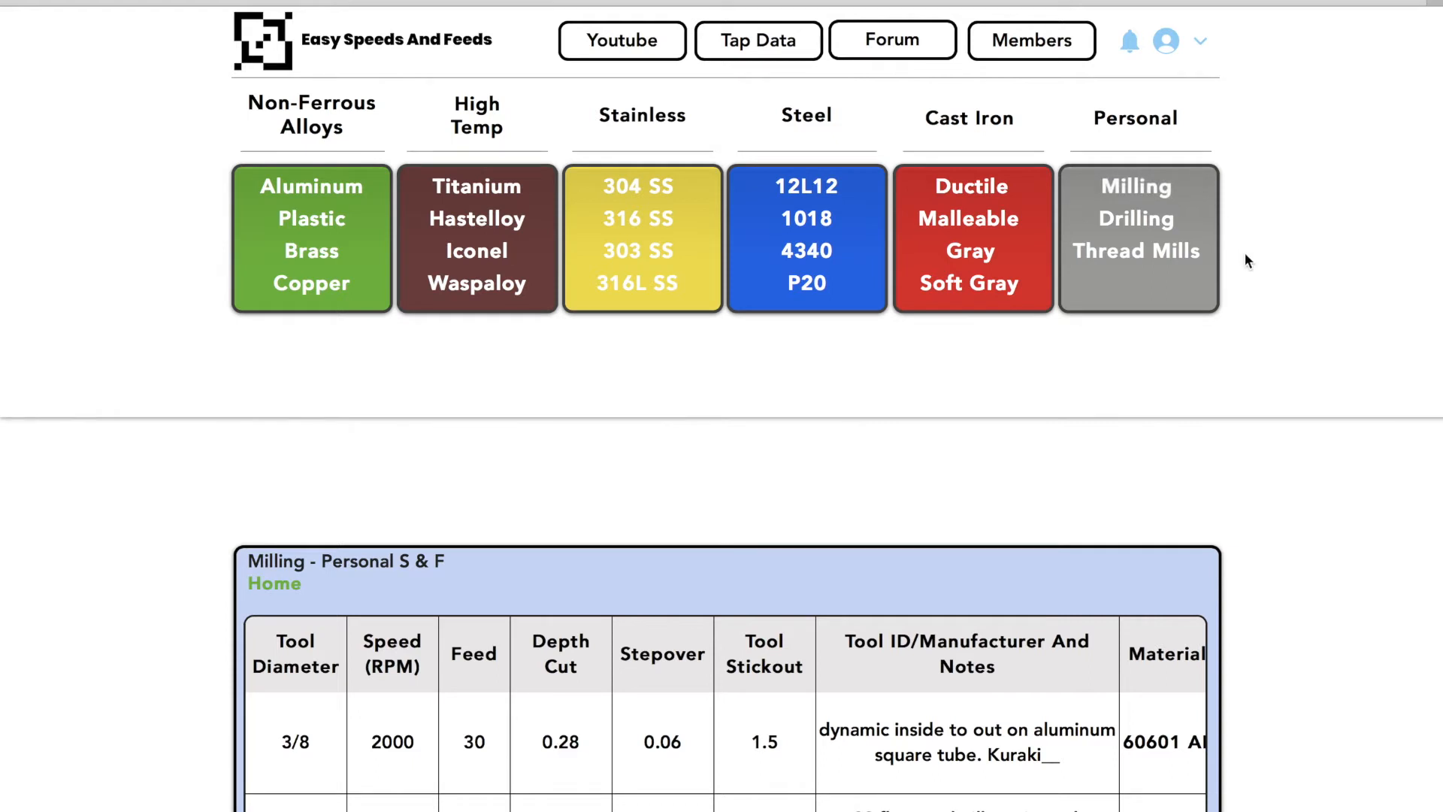
scroll(1246, 255, "down", 4)
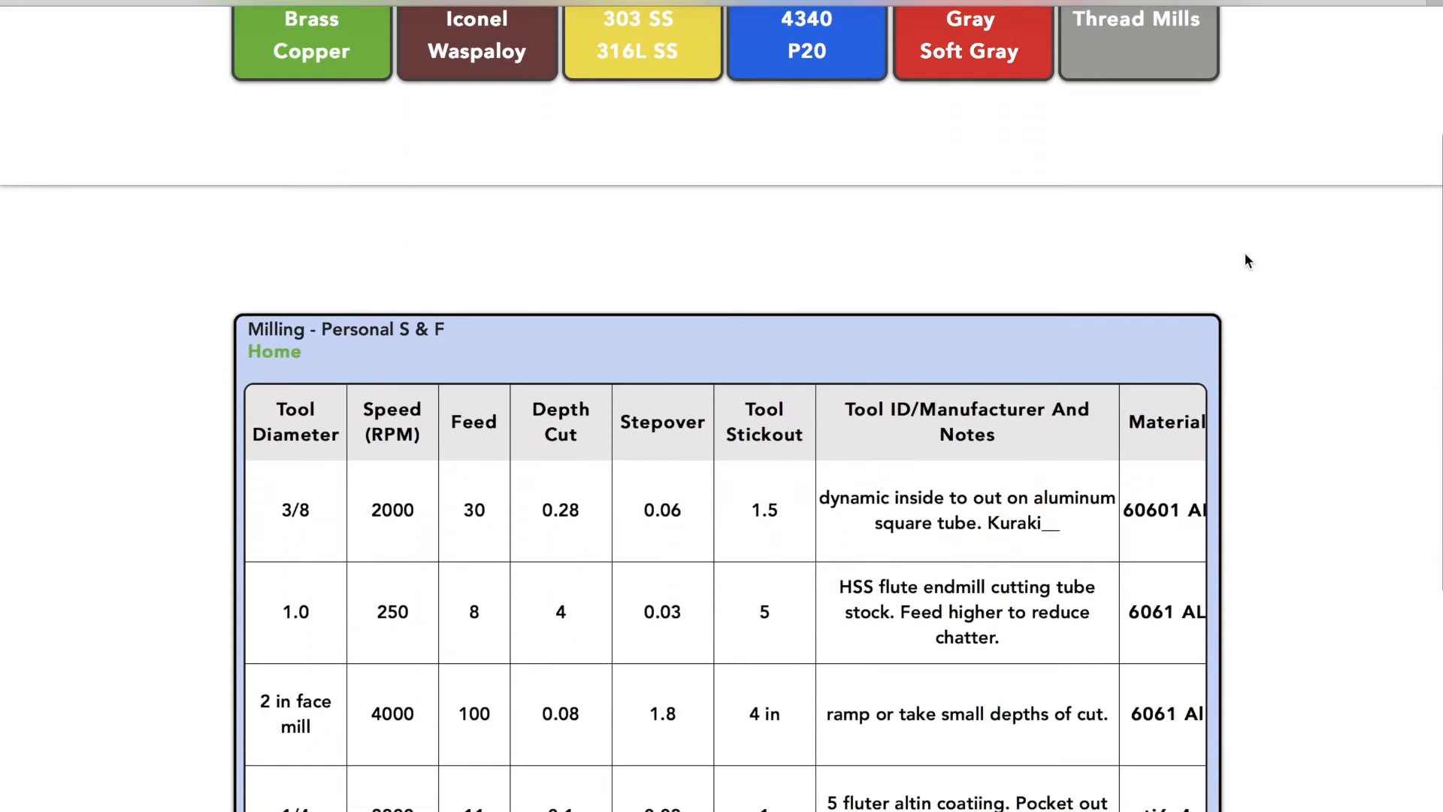
scroll(1245, 255, "down", 2)
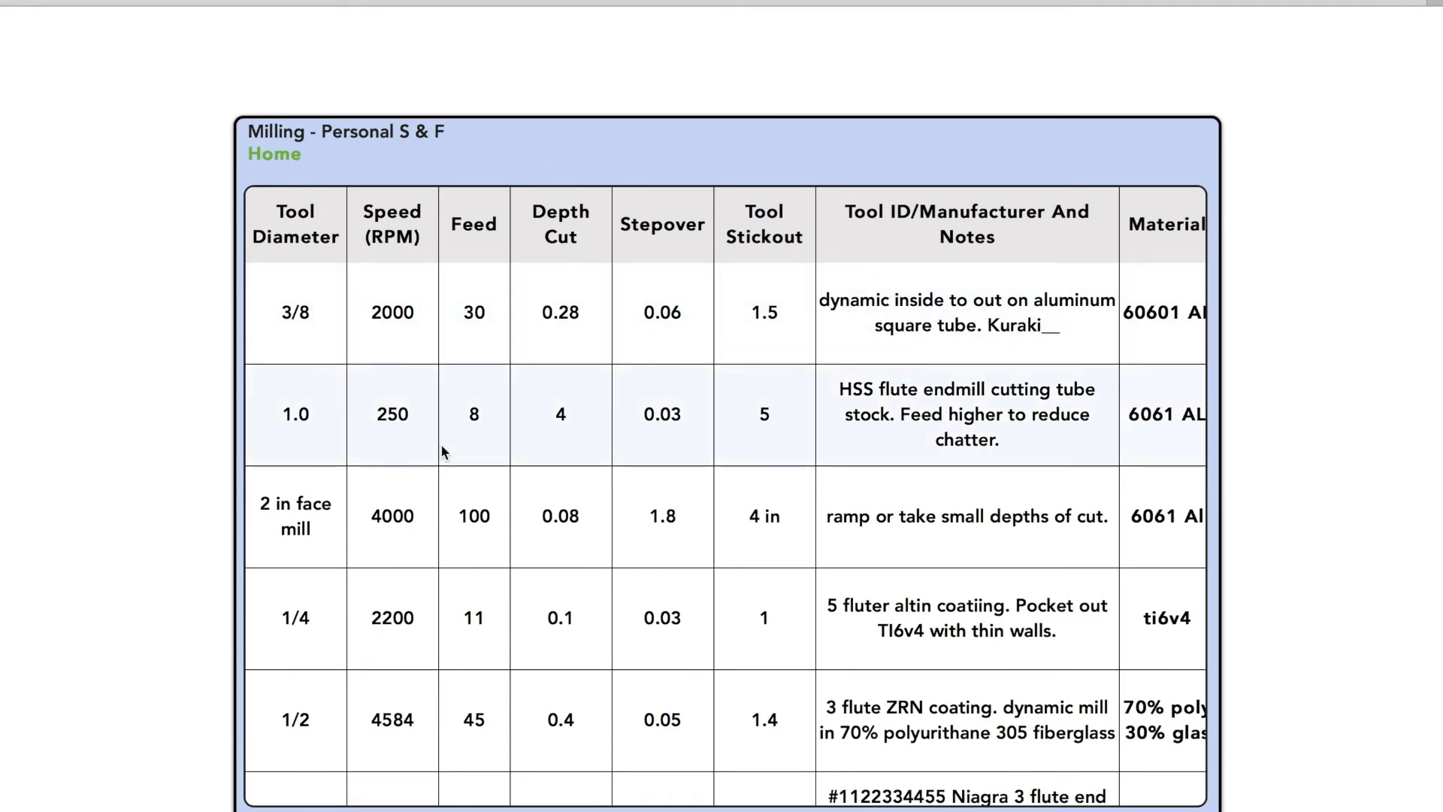
scroll(441, 447, "down", 10)
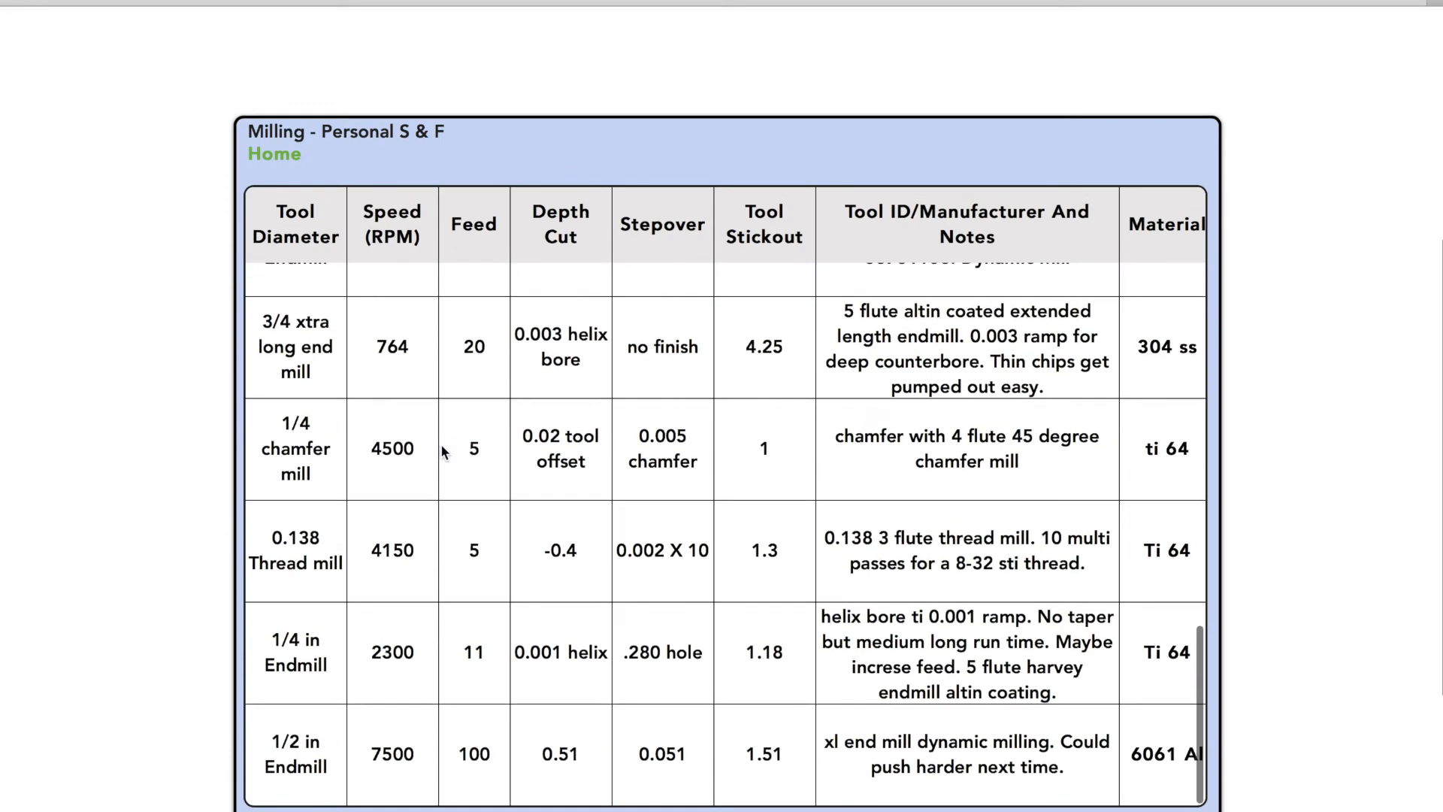
scroll(441, 449, "up", 1)
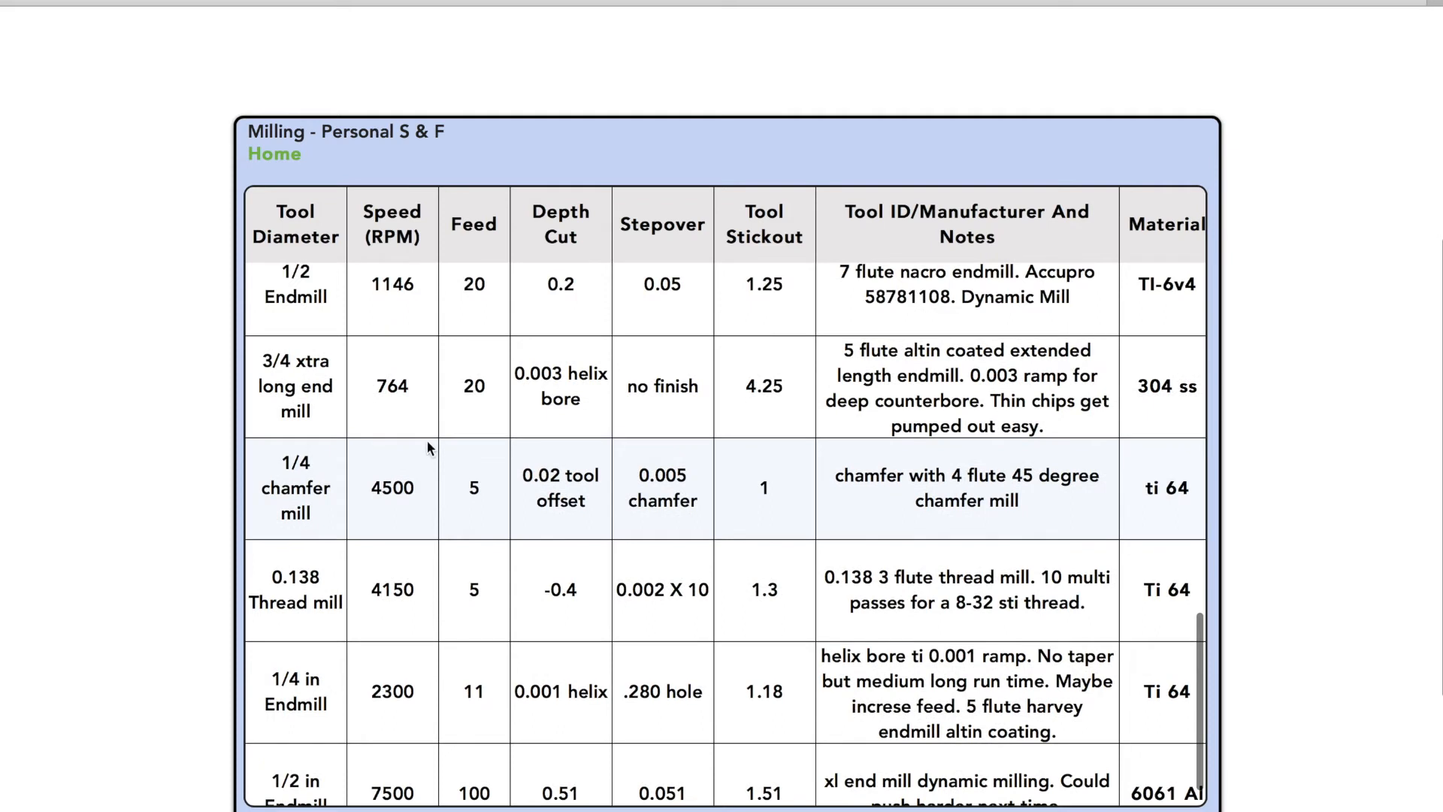
scroll(428, 443, "up", 2)
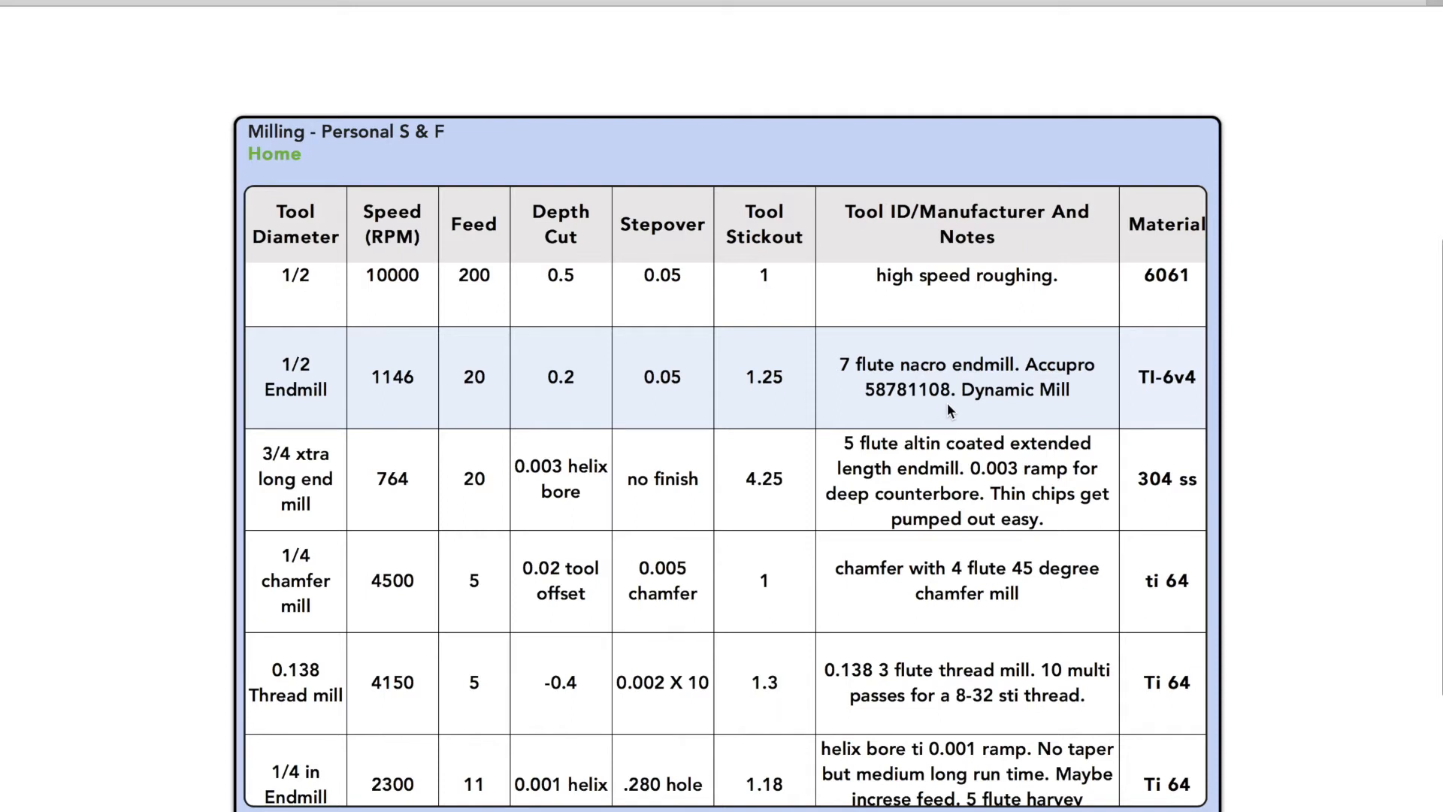
left_click_drag(961, 397, 1056, 400)
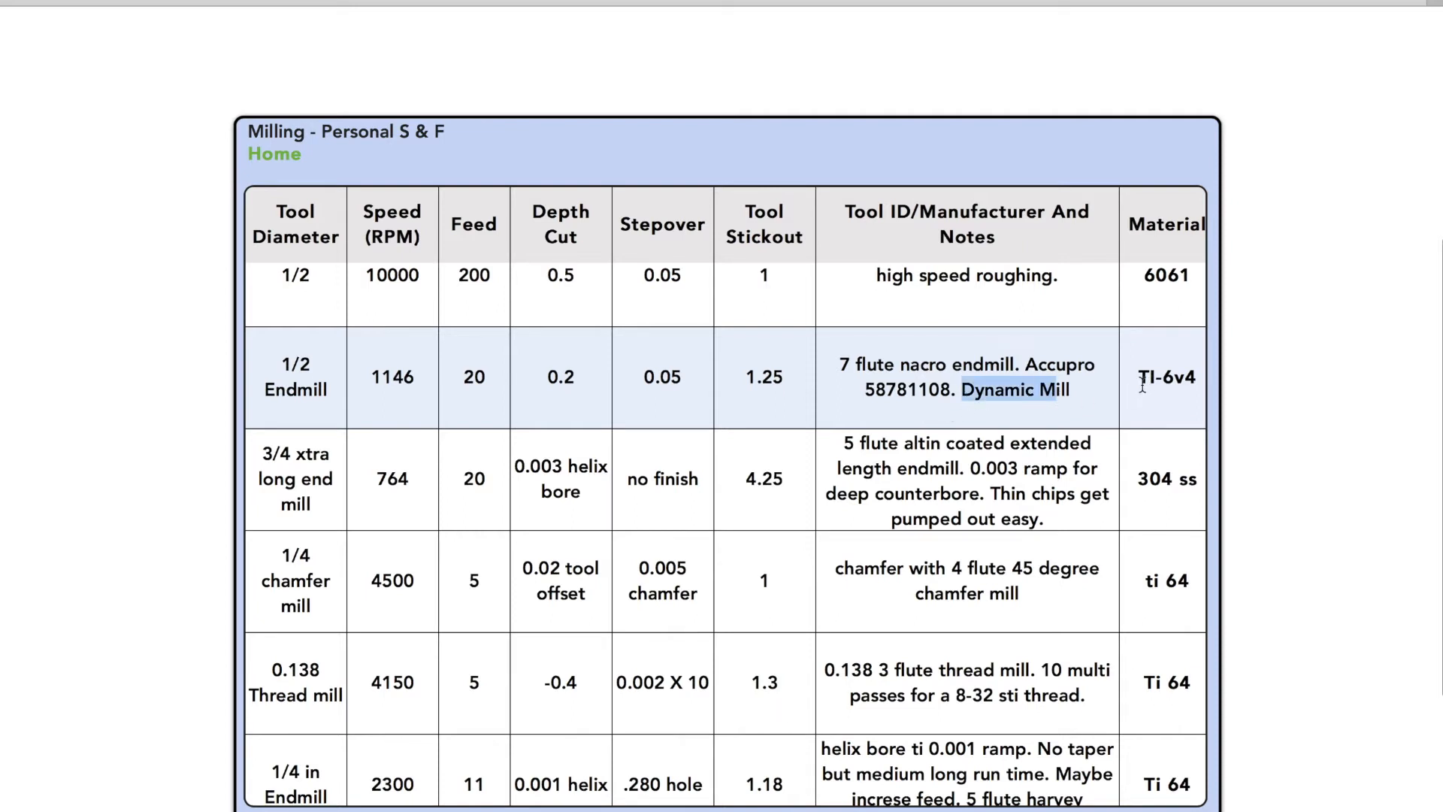
left_click_drag(1140, 385, 1203, 395)
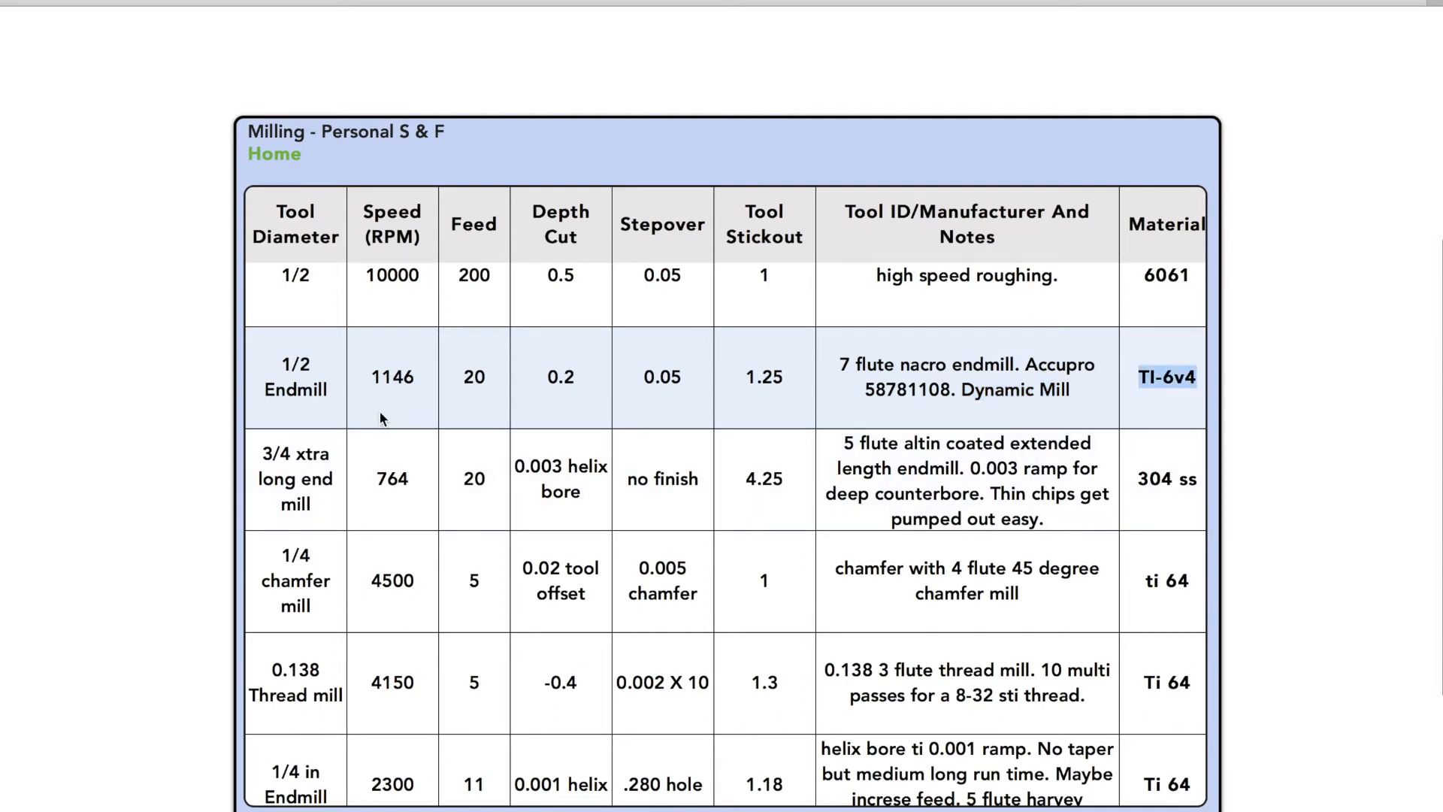
- Review the saved personal milling entries from the first row to the last
scroll(381, 415, "up", 3)
scroll(380, 412, "up", 5)
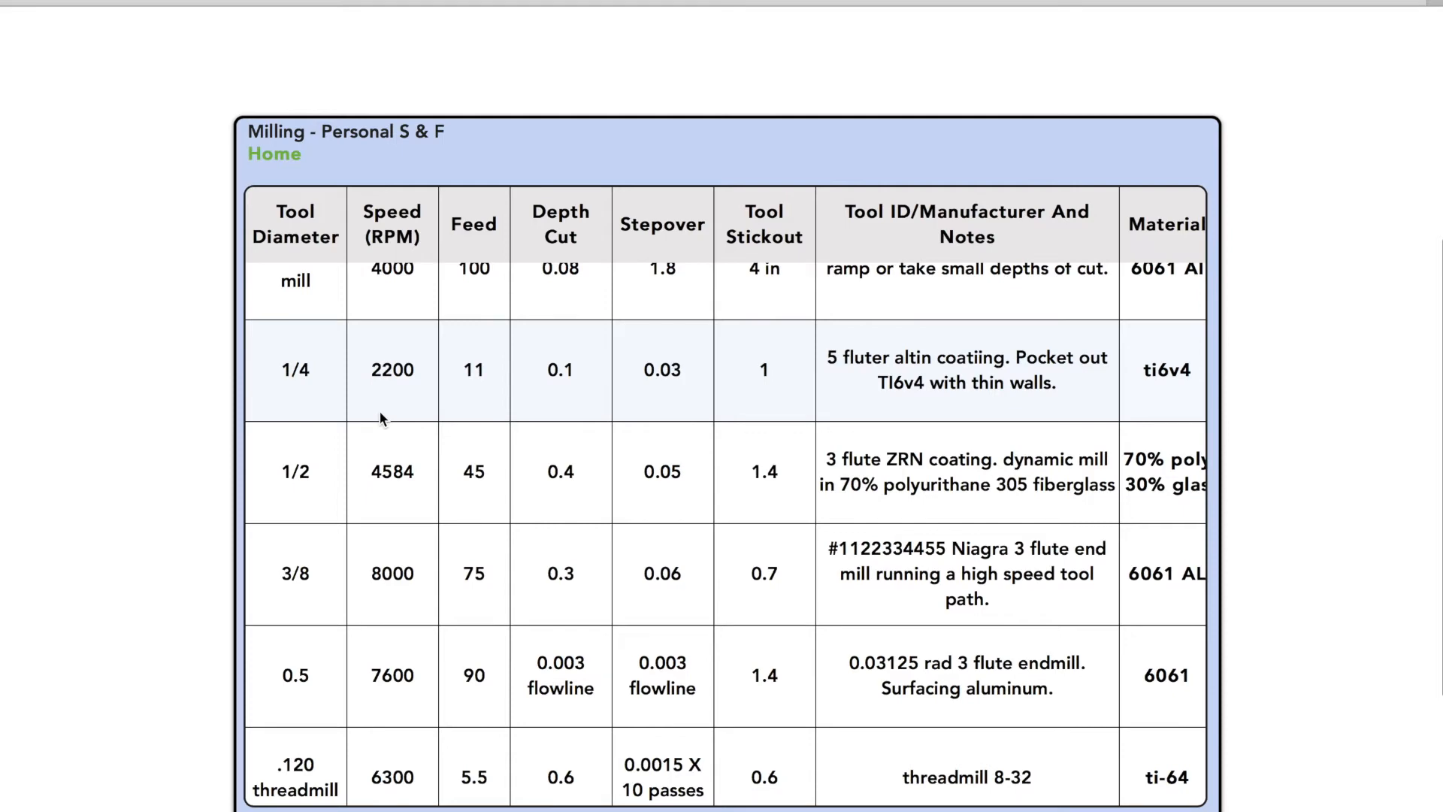
scroll(380, 414, "up", 3)
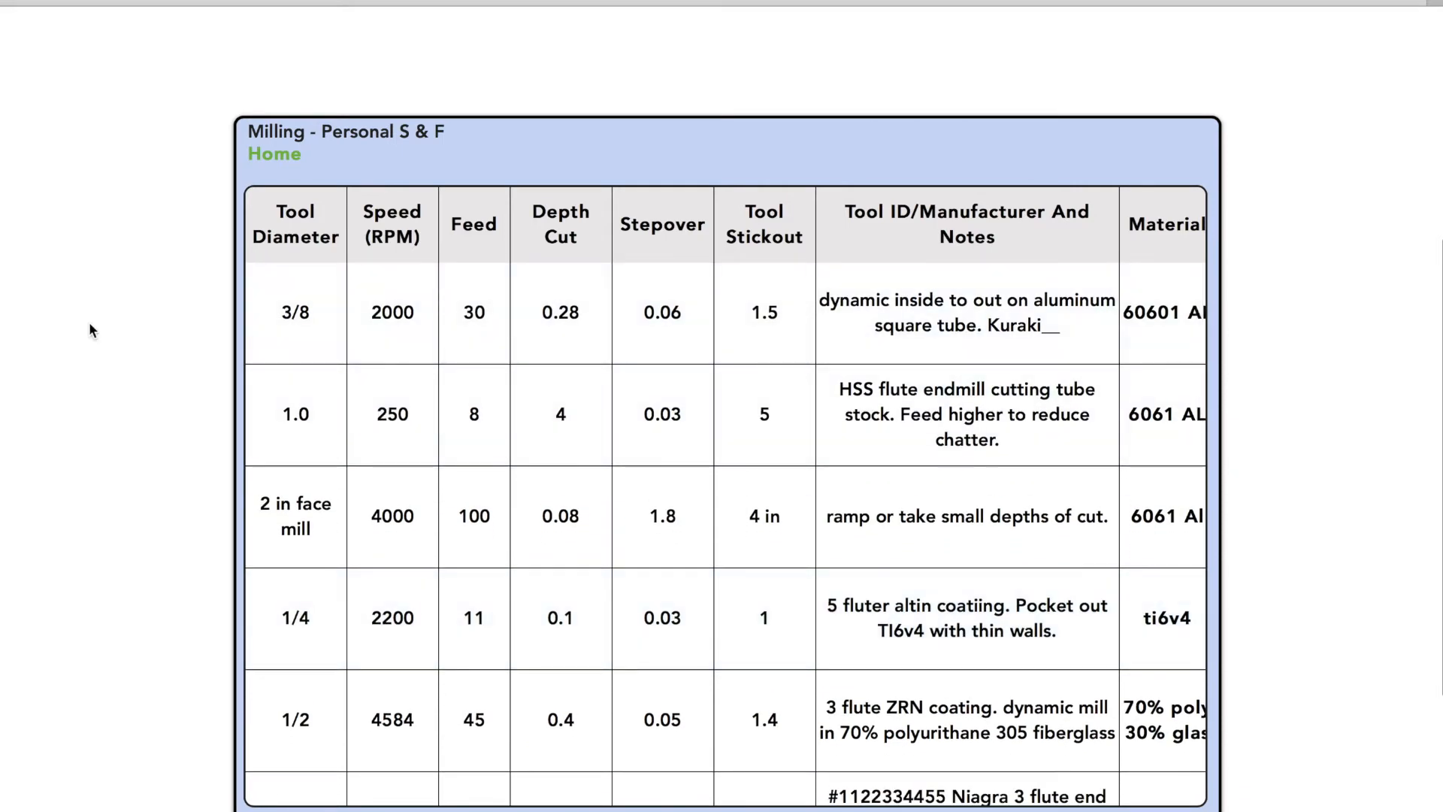
scroll(89, 322, "down", 3)
scroll(577, 353, "down", 10)
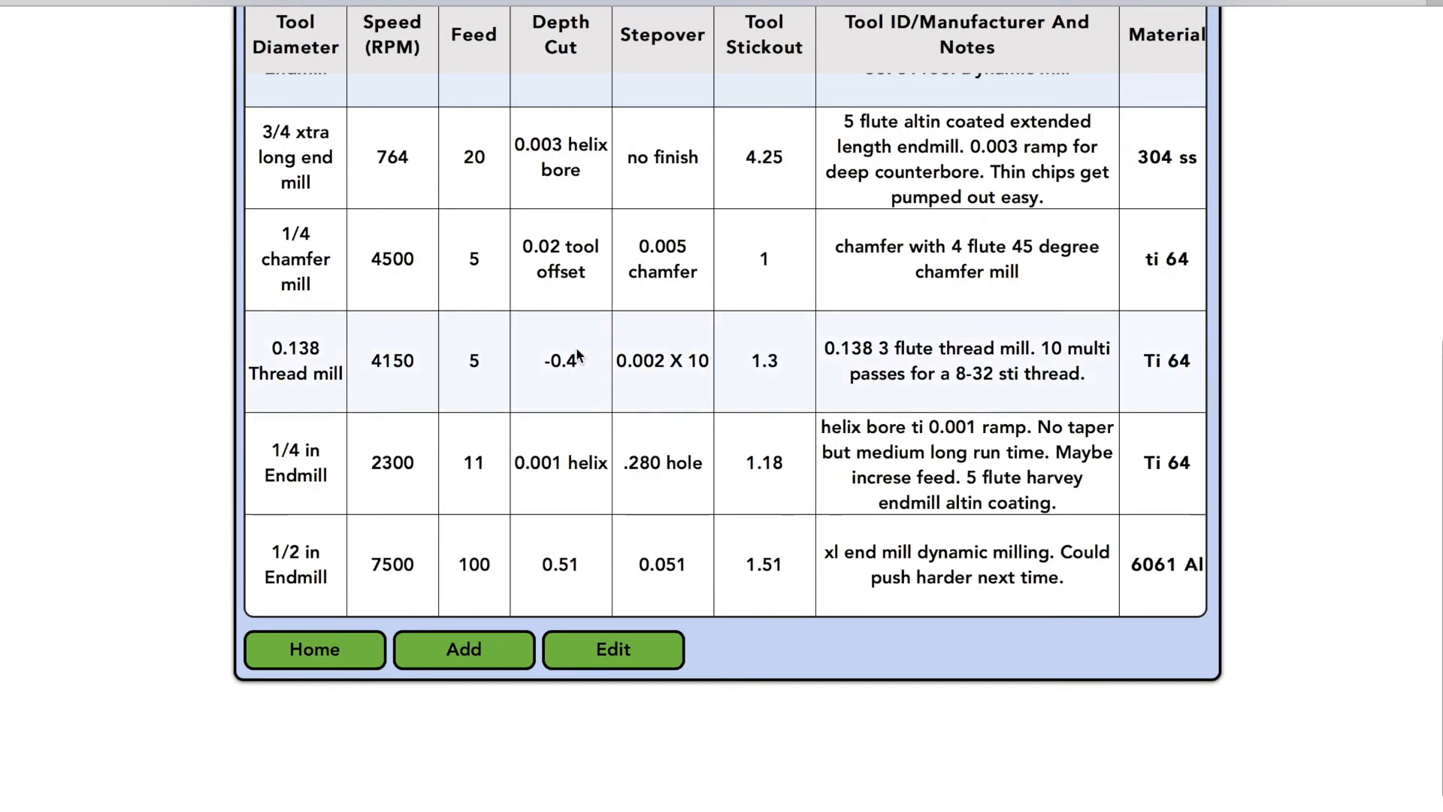
scroll(576, 353, "up", 10)
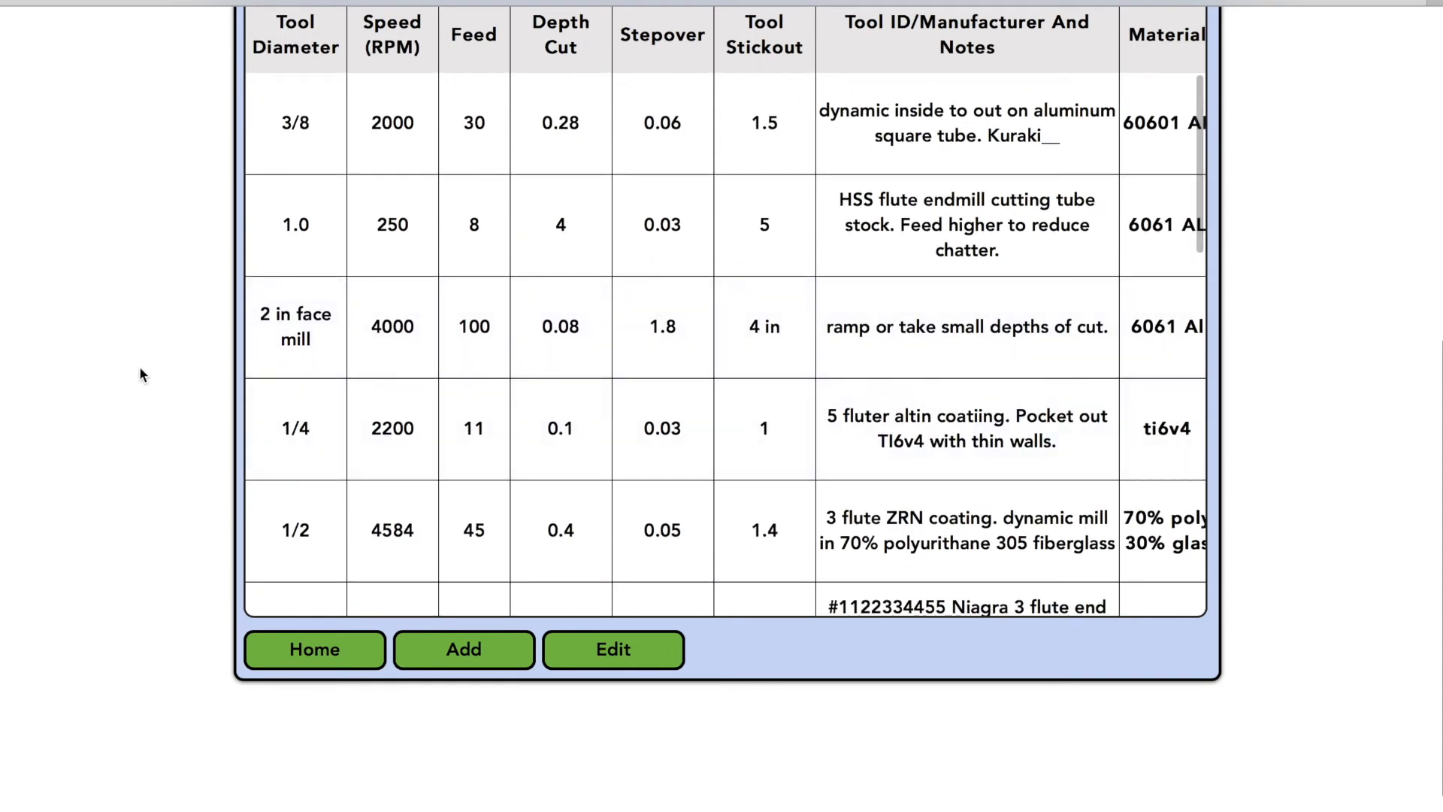
scroll(138, 374, "up", 10)
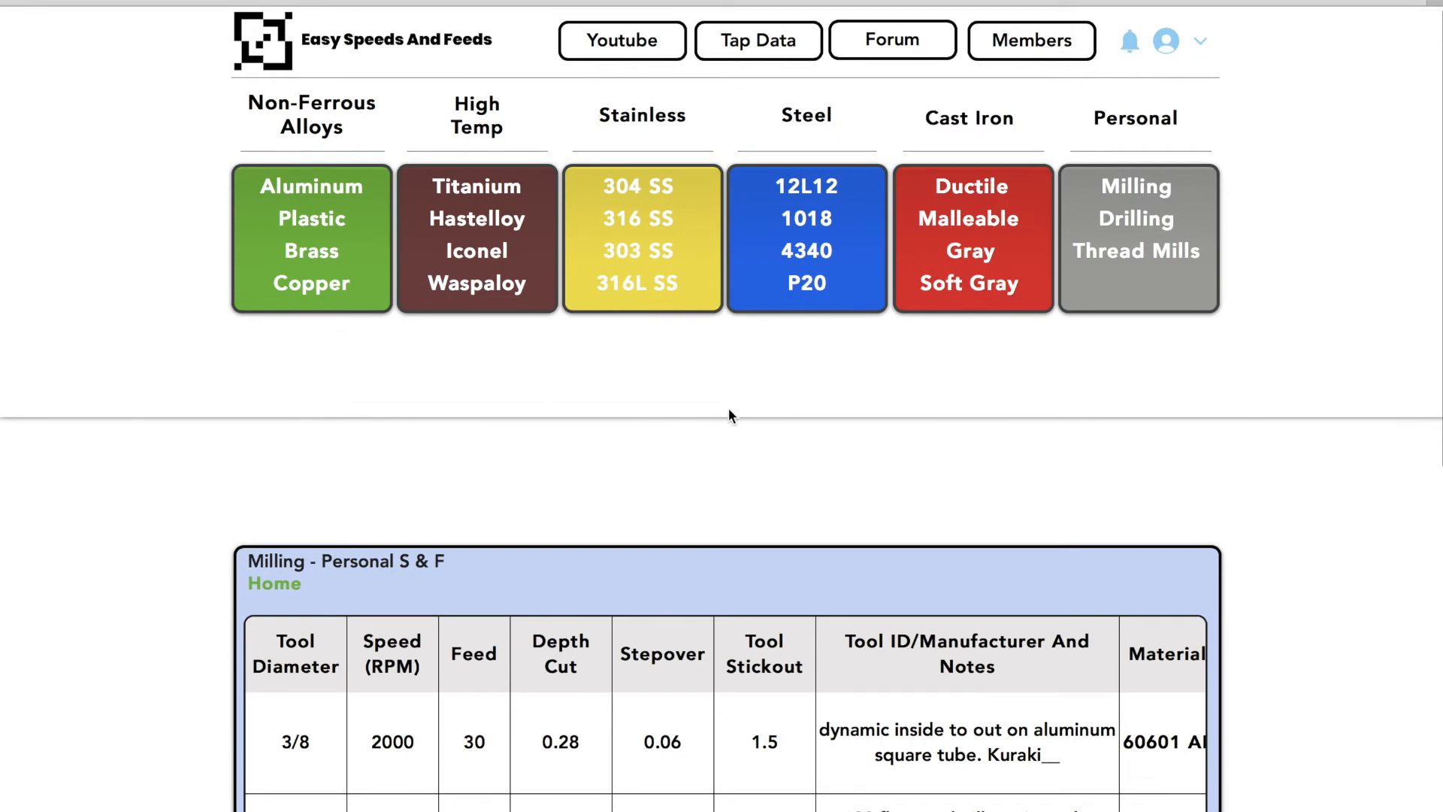
scroll(729, 409, "down", 7)
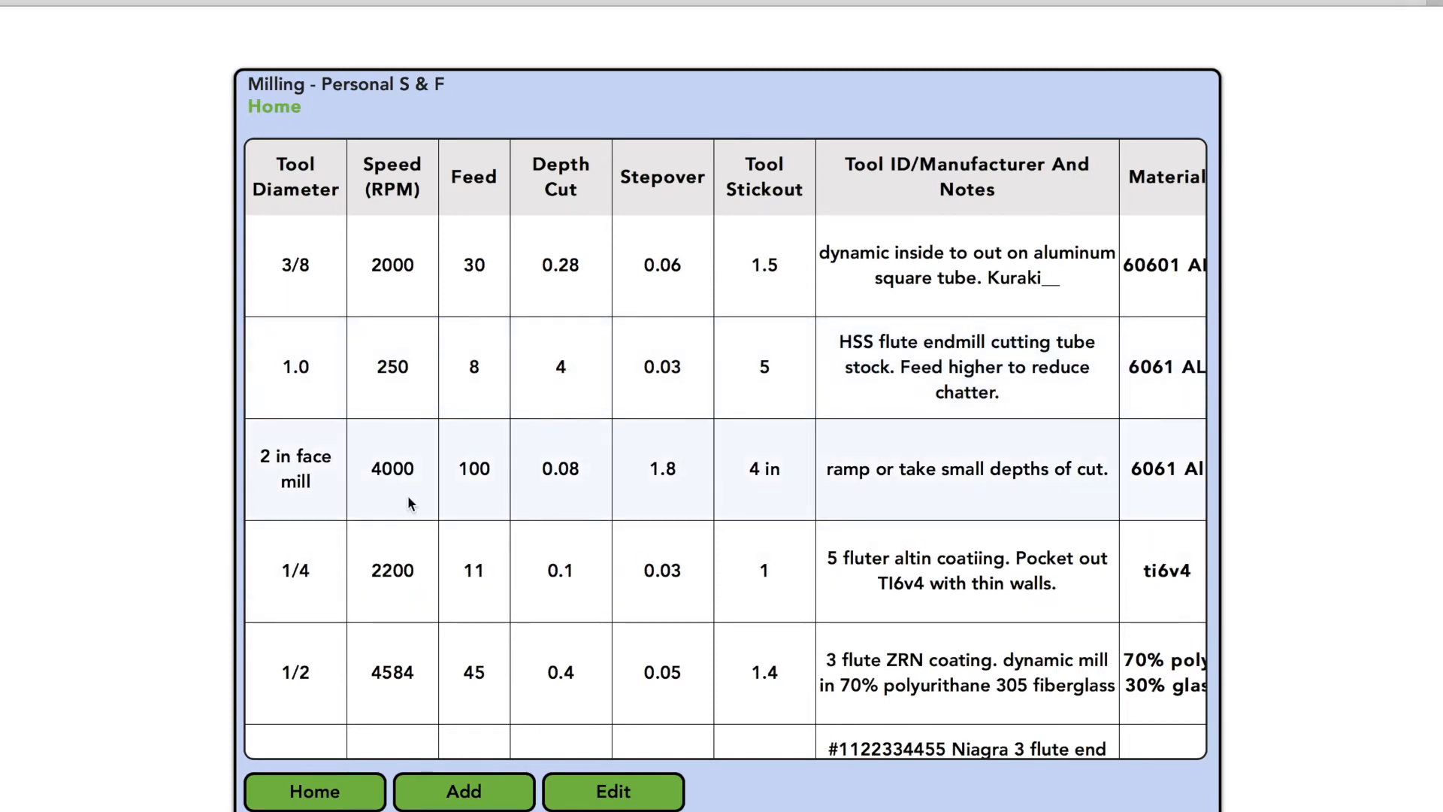
scroll(407, 494, "down", 10)
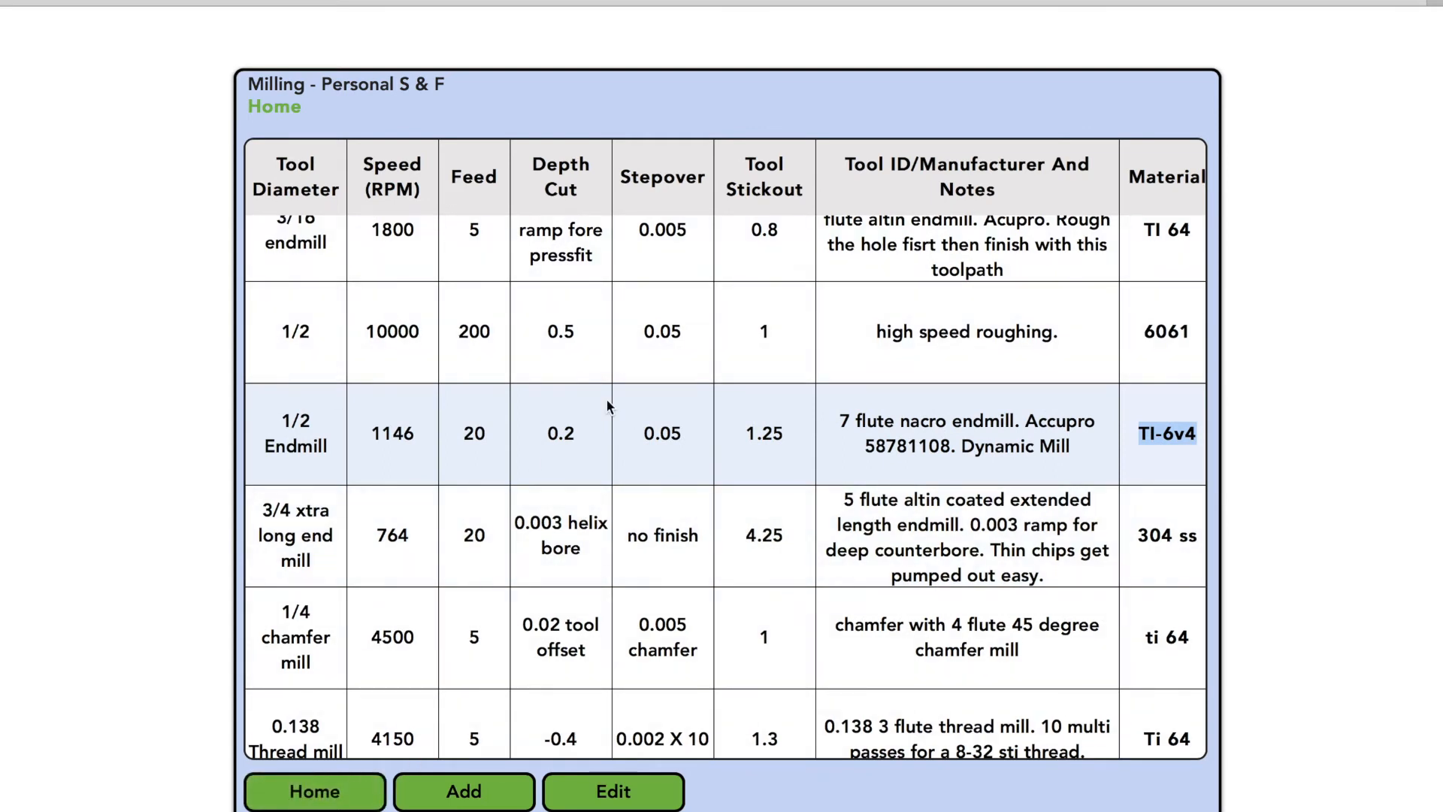
- Start adding a personal milling entry with a tool diameter of .375 and a speed of 2000 RPM
left_click(467, 804)
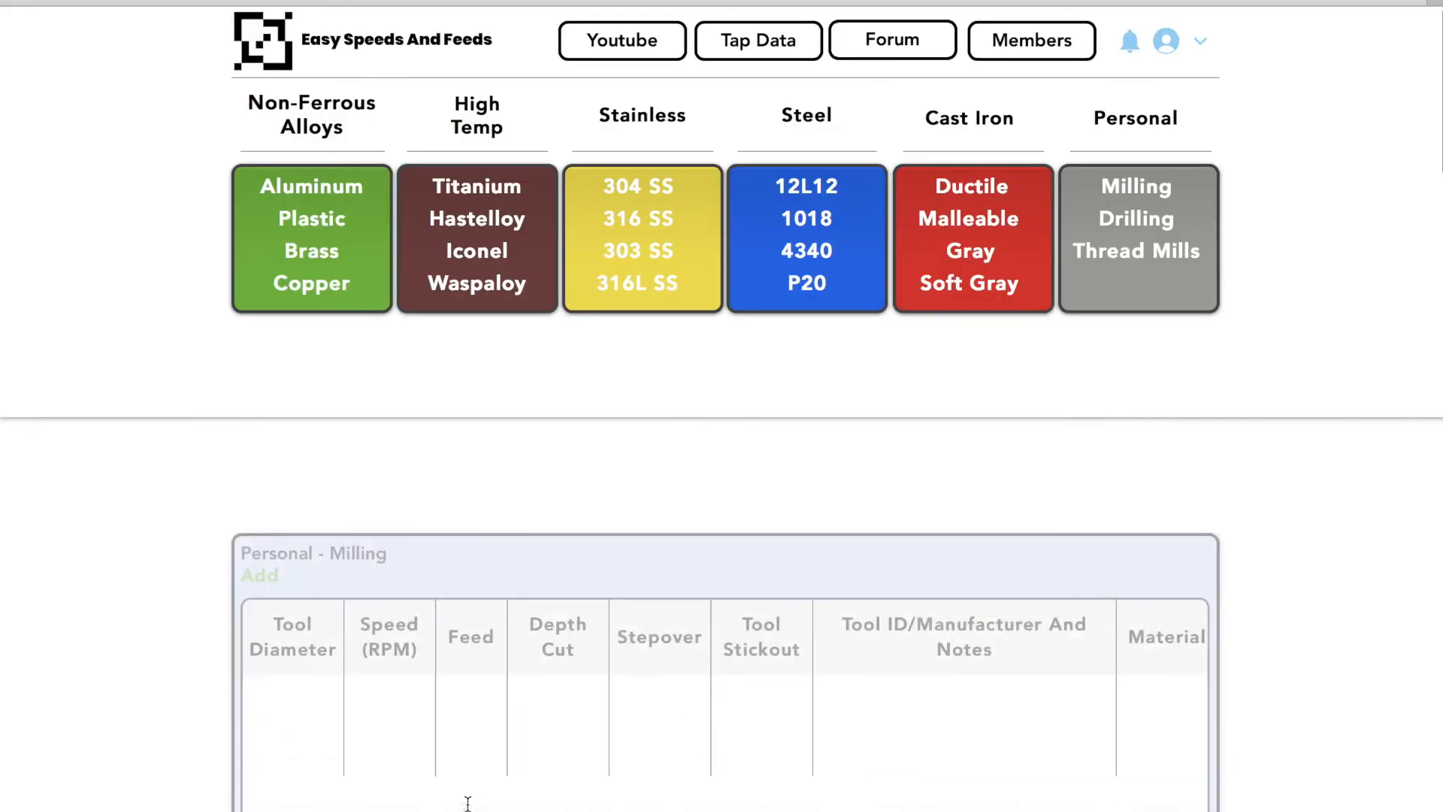
scroll(93, 623, "down", 5)
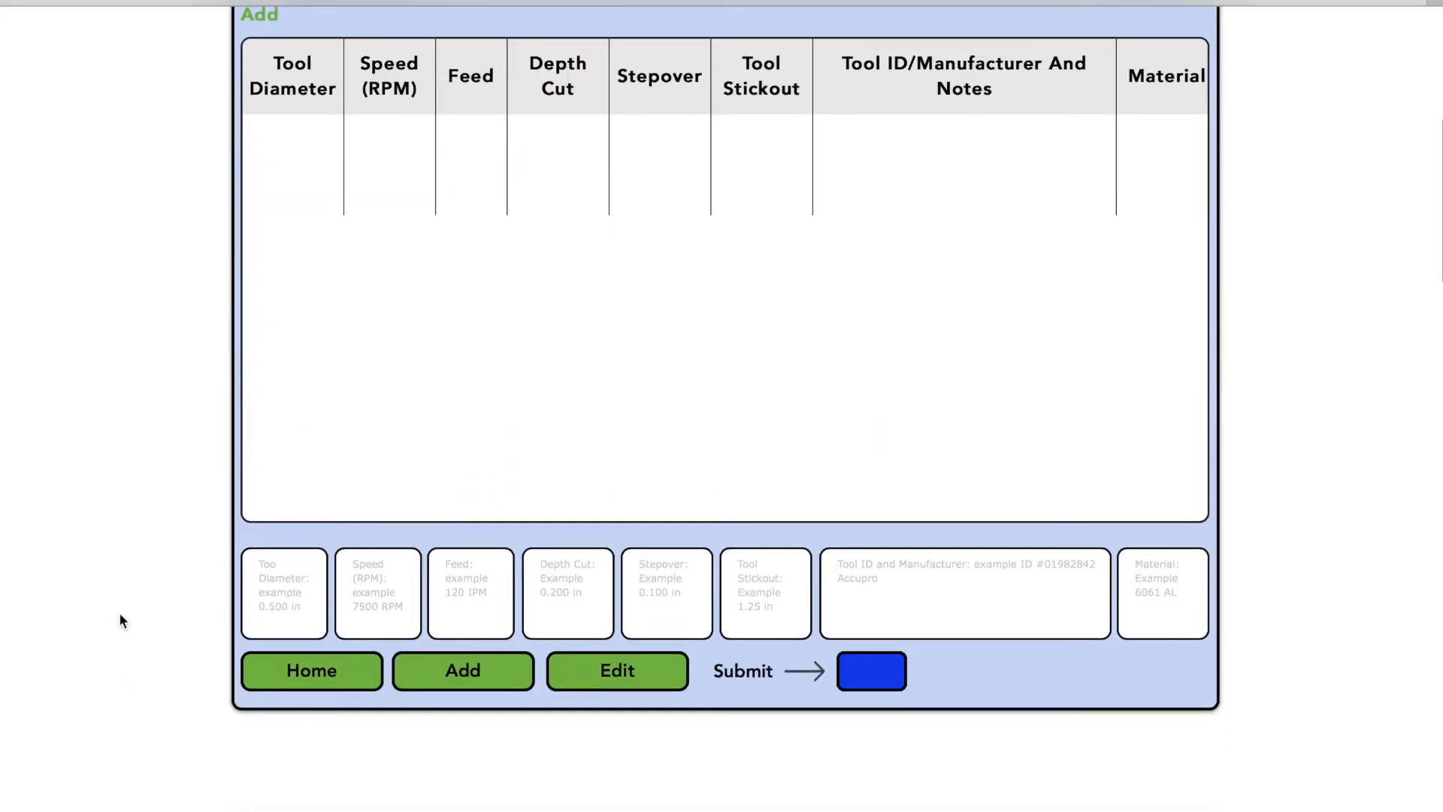
left_click(265, 580)
type(".375")
key("Tab")
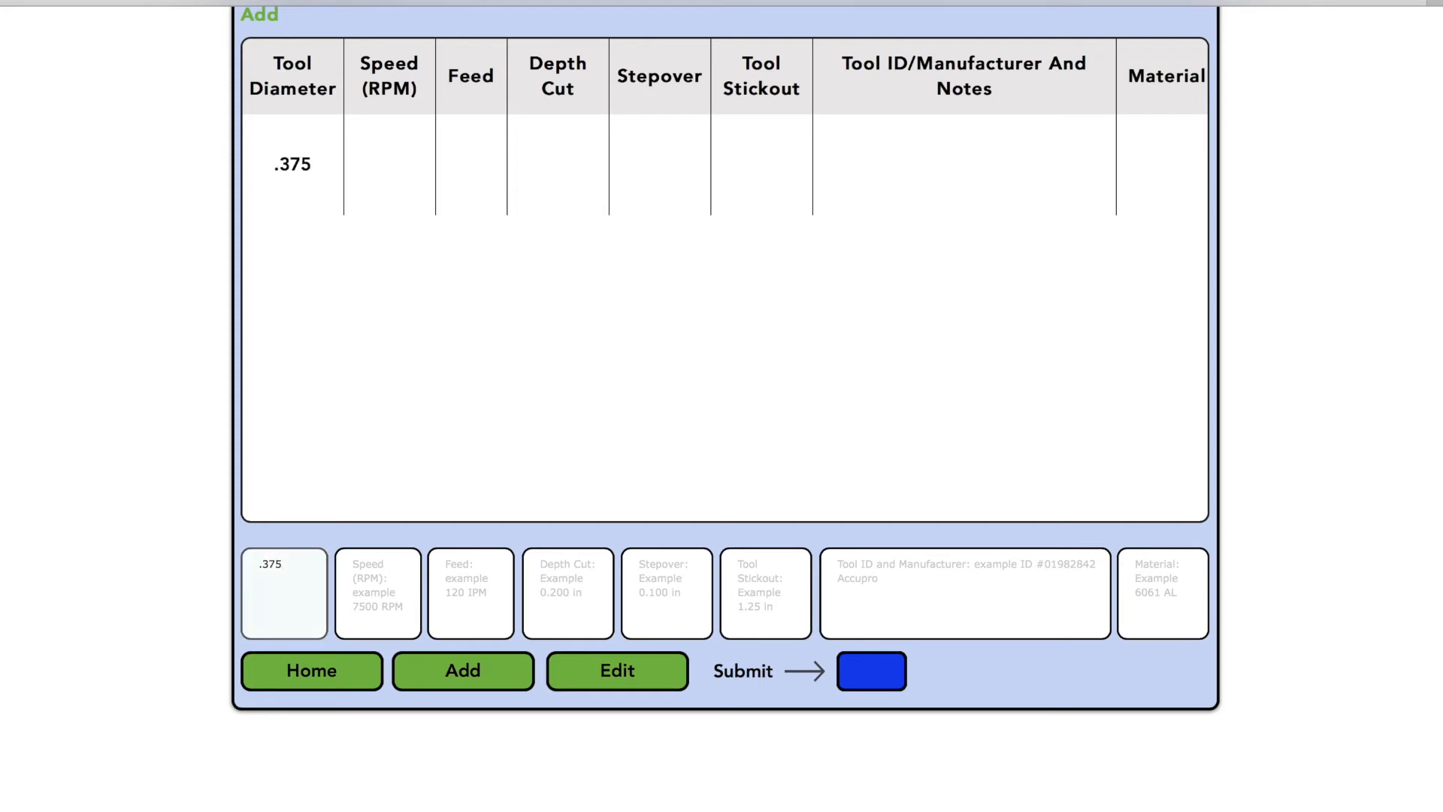
type("2000")
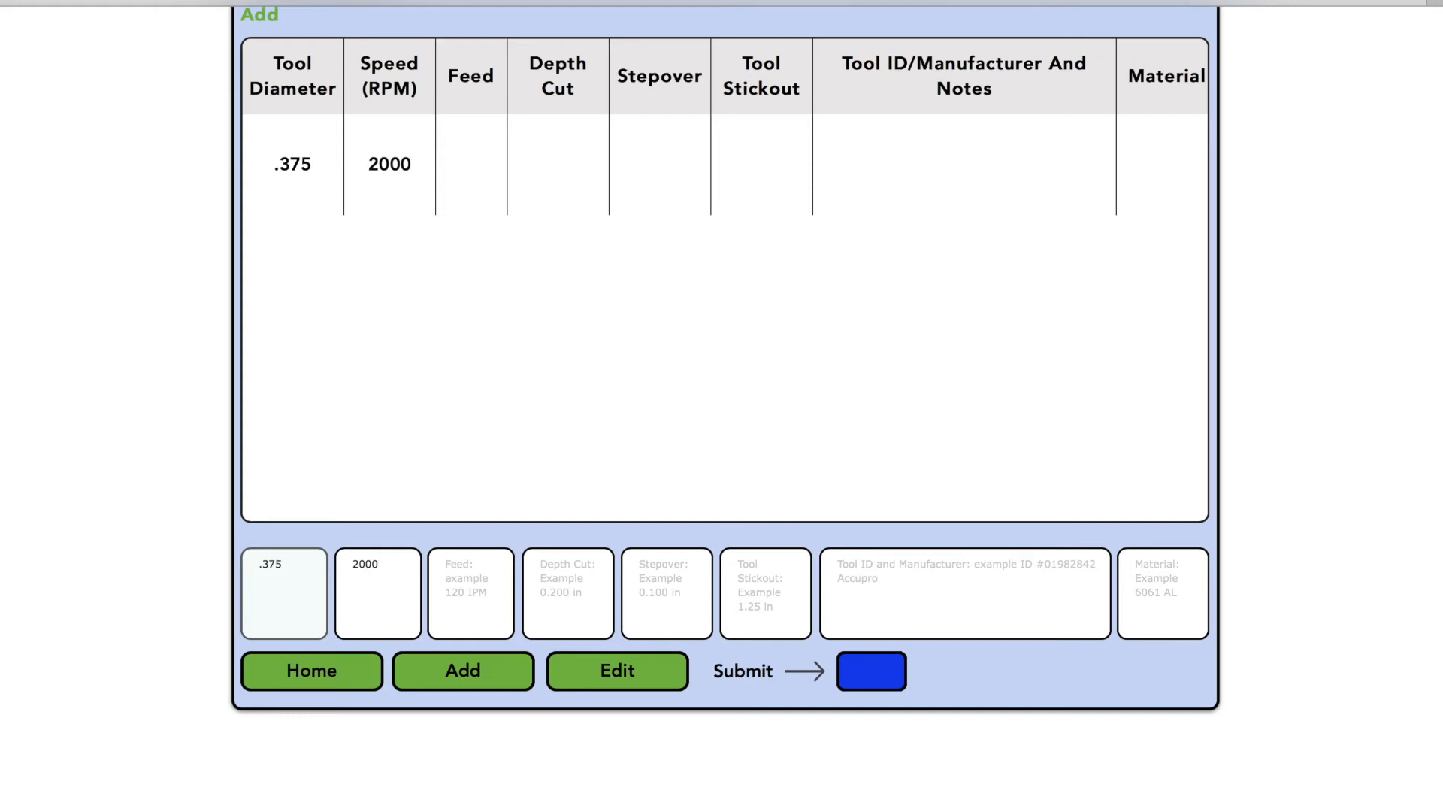
- Give the new milling entry a feed of 40, a depth of cut of 0.3, a stepover of 0.06 and a tool stickout of 1.3
type("40")
type("0.3")
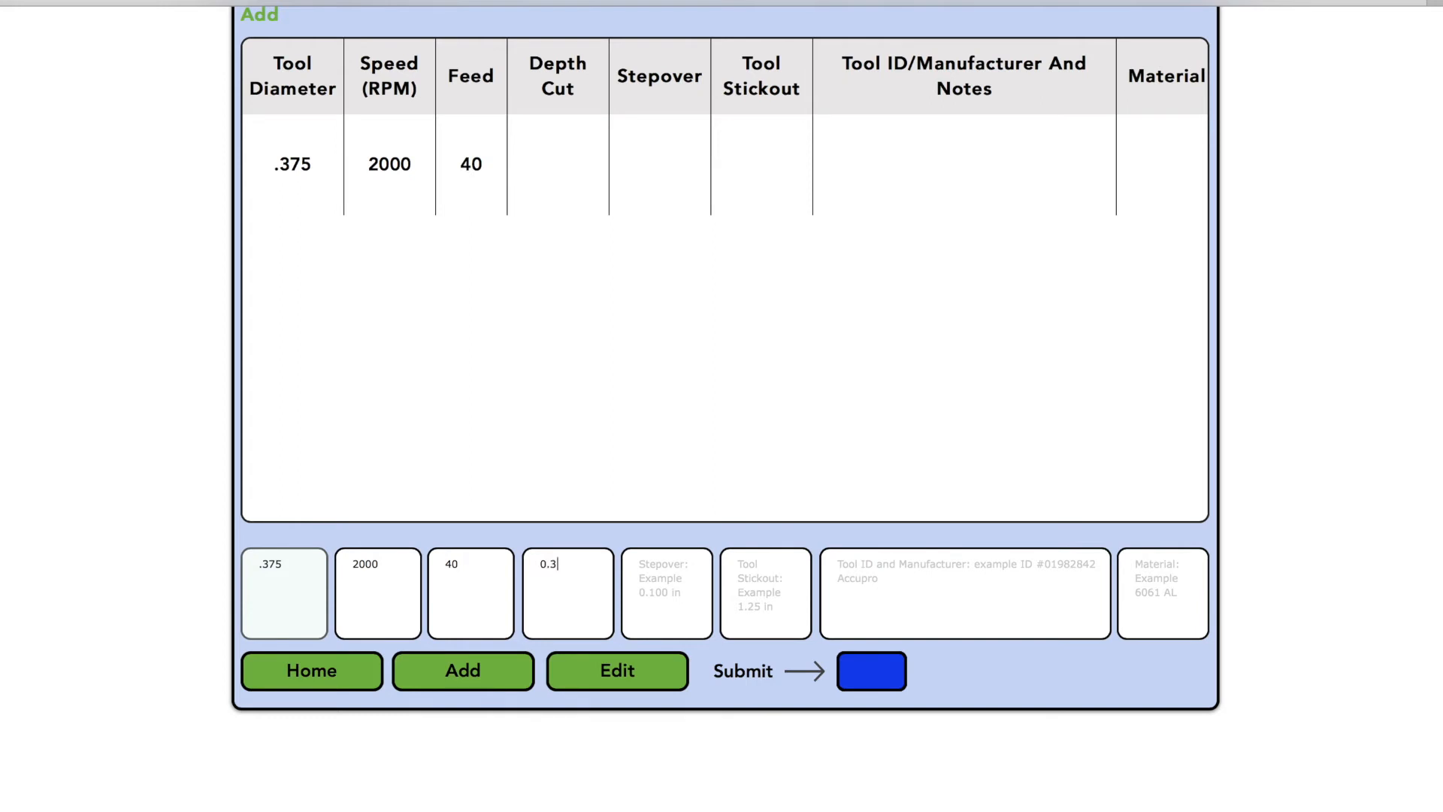
key("Tab")
type("0.06")
key("Tab")
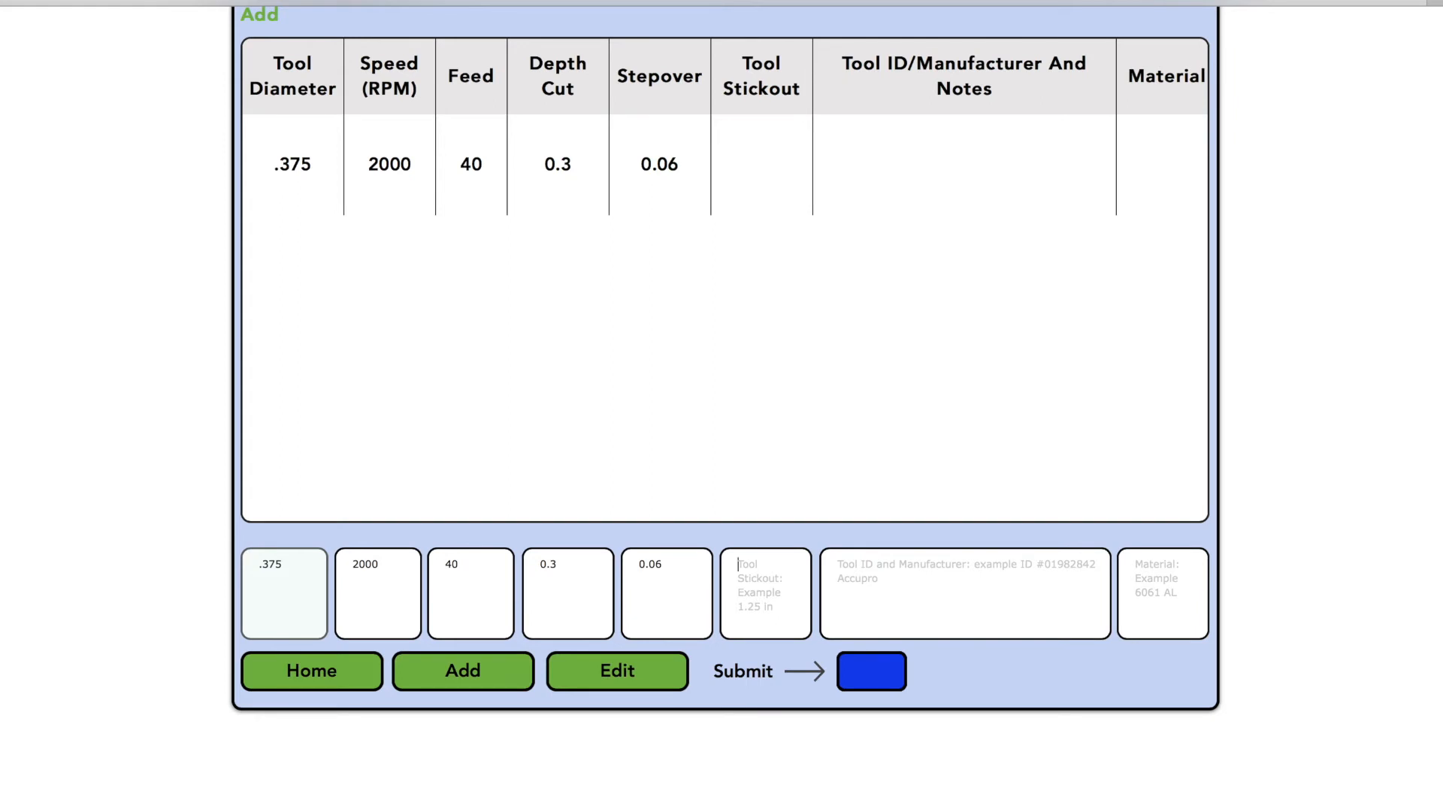
type("1.3")
- Enter "acupro 3 fluter uncoated carbide. Kuraki. dynamic pocket" as the new entry's tool ID, manufacturer and notes
type("ac")
type("upro")
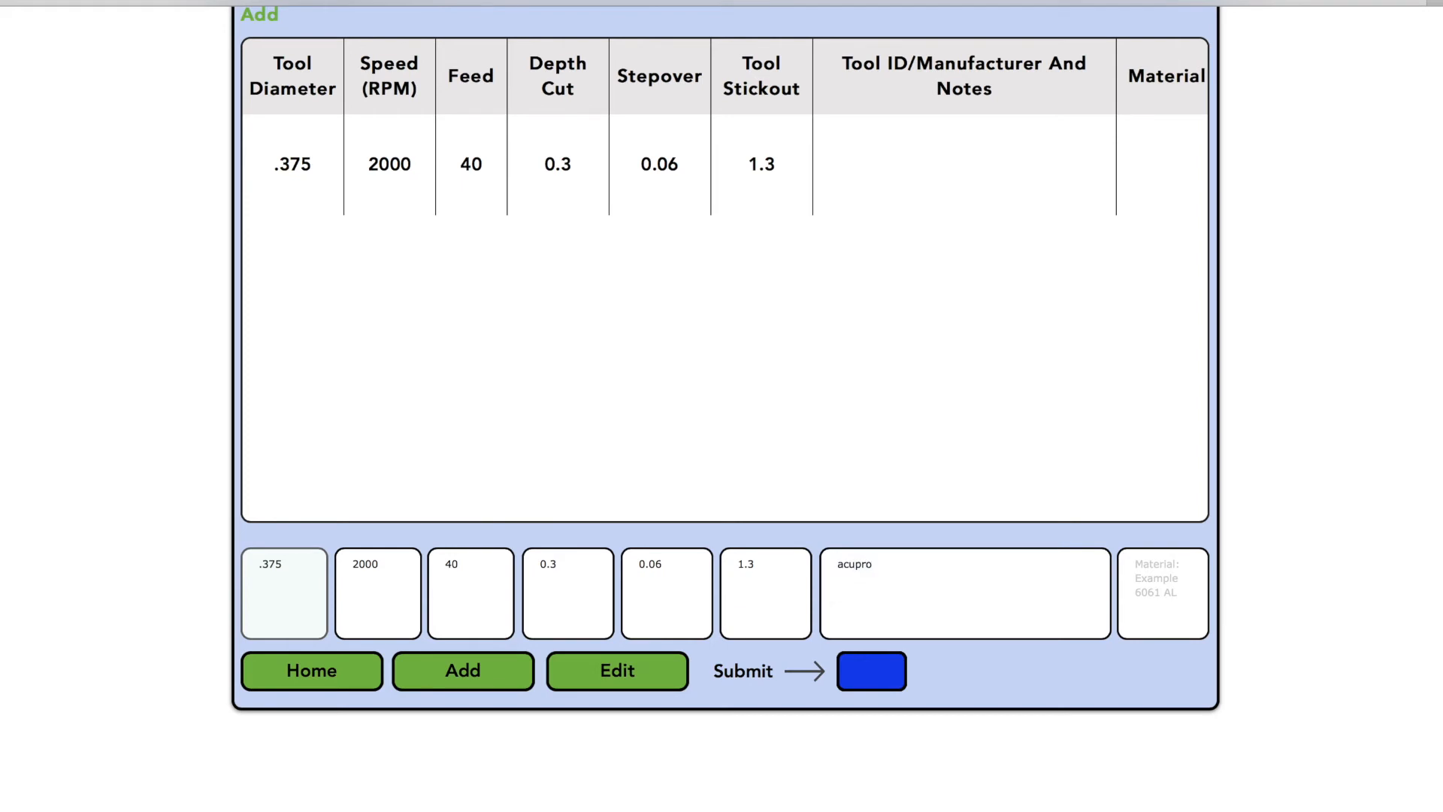
type(" 3 fluter uncoated carbide.")
type("Kuraki.")
type("dynam")
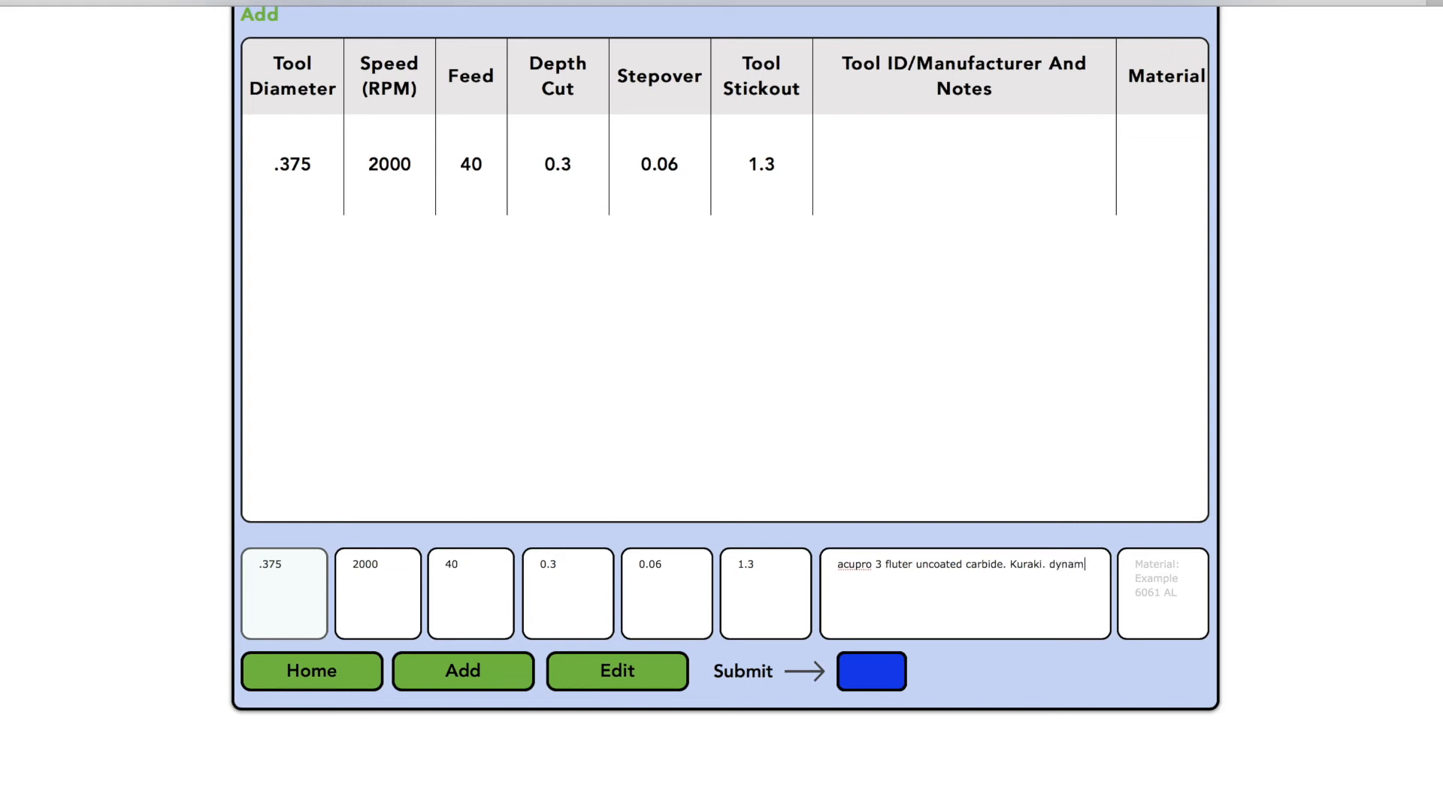
type("ic pocket")
left_click(1152, 585)
type("aluminum")
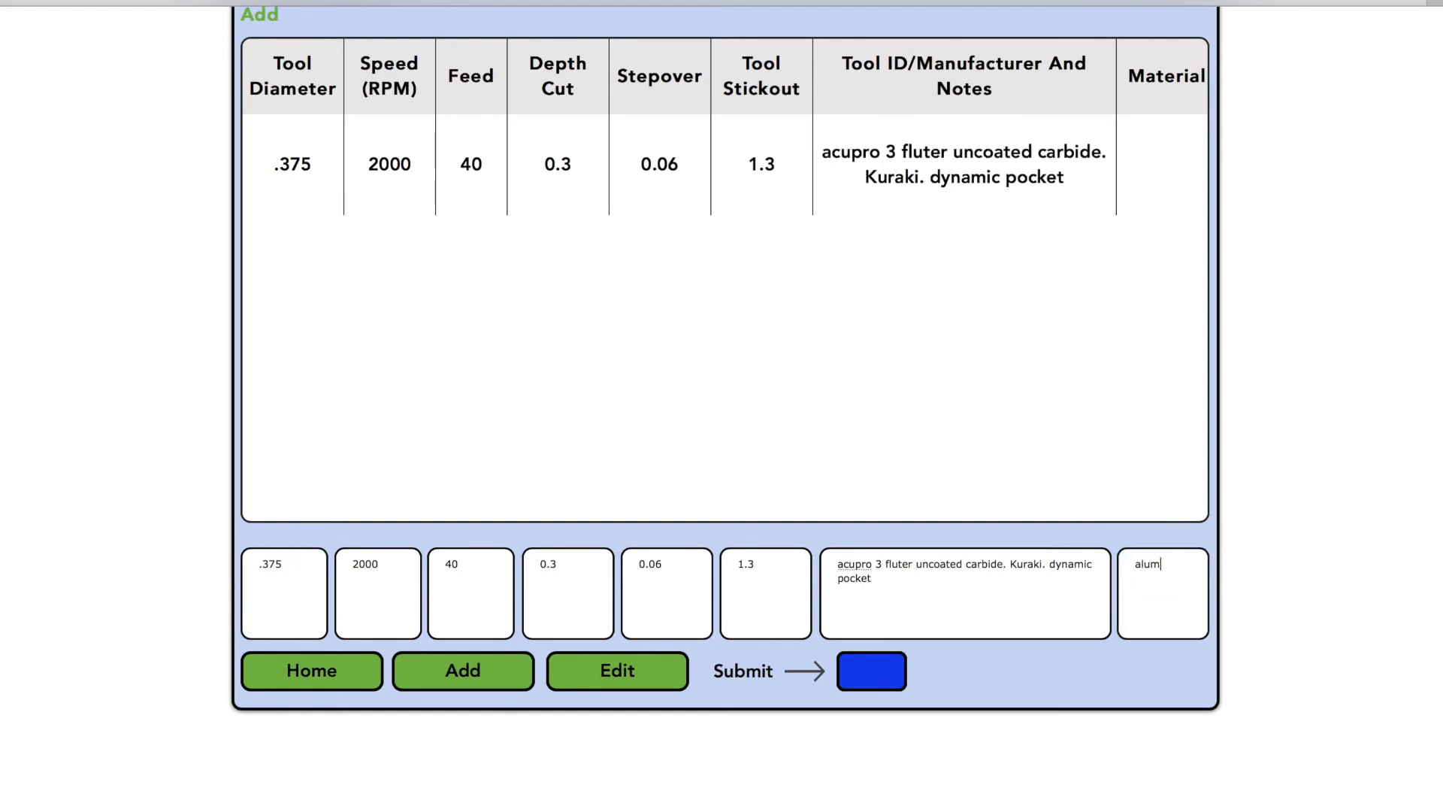
key("BackSpace")
key("BackSpace")
key("BackSpace")
key("BackSpace")
key("BackSpace")
key("BackSpace")
key("BackSpace")
key("BackSpace")
- Set the new milling entry's material to "6061 Al" and submit the entry
type("6061 Al")
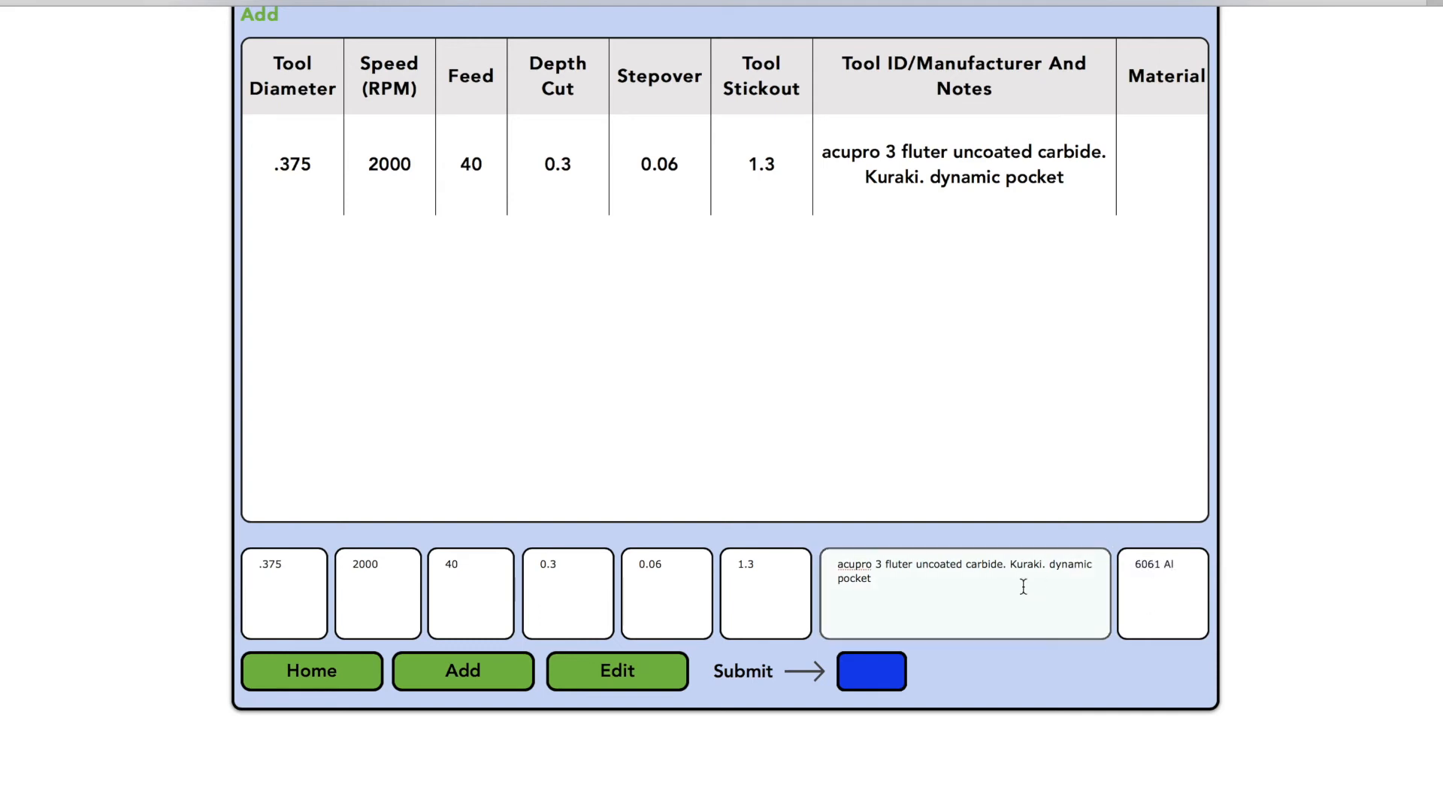
left_click(1003, 608)
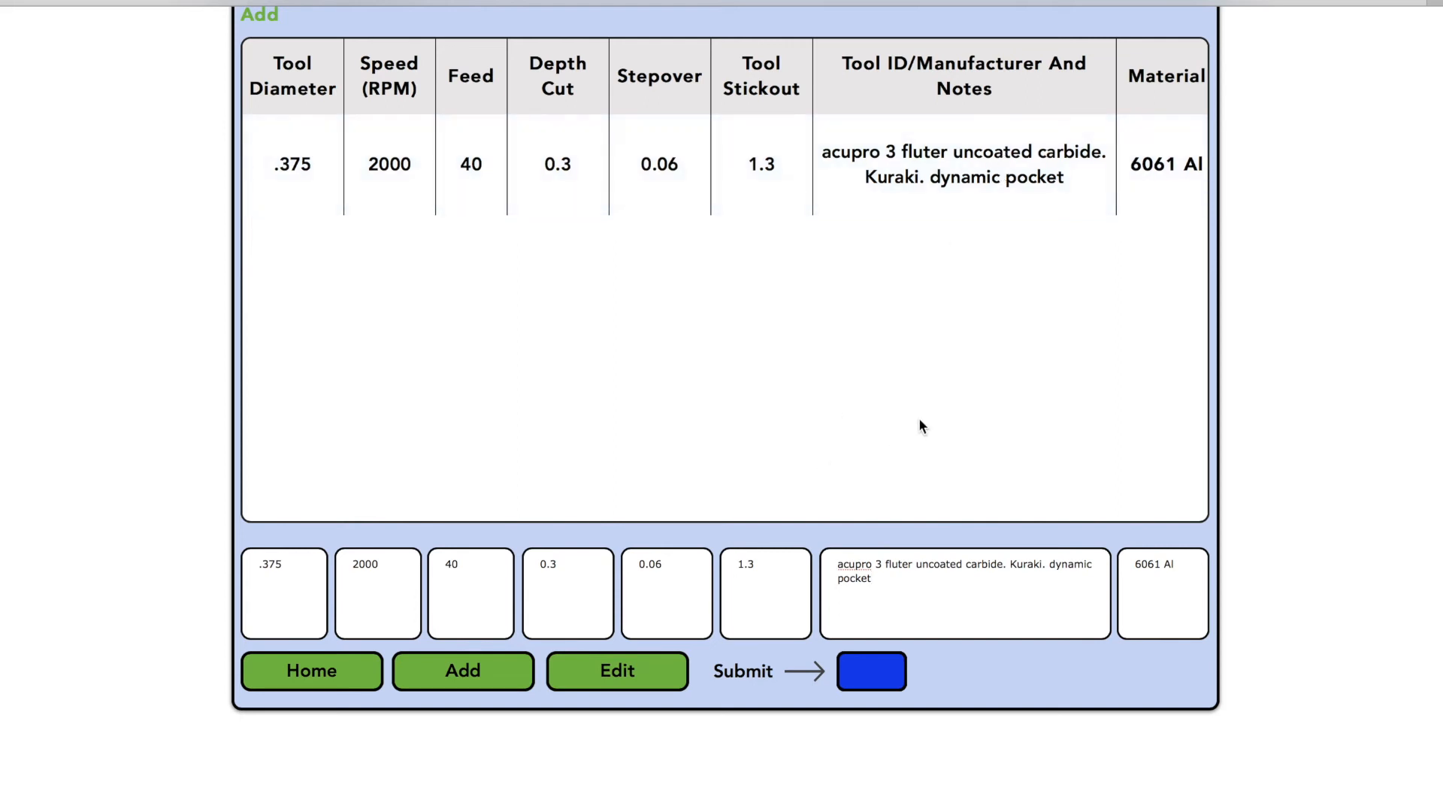
left_click(868, 690)
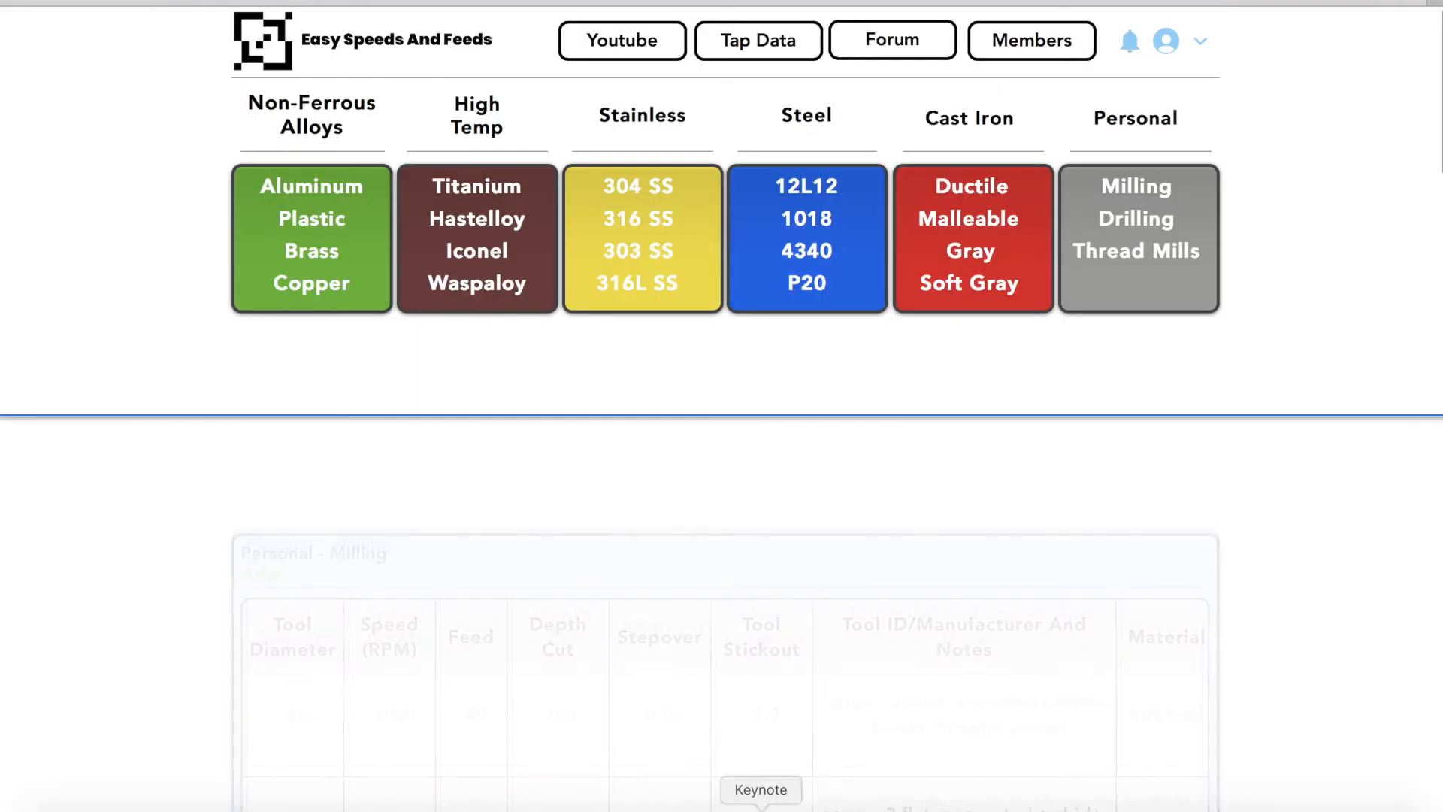
- Set the stepover of the .375 tool's personal milling entry to 0.07
scroll(1310, 661, "down", 4)
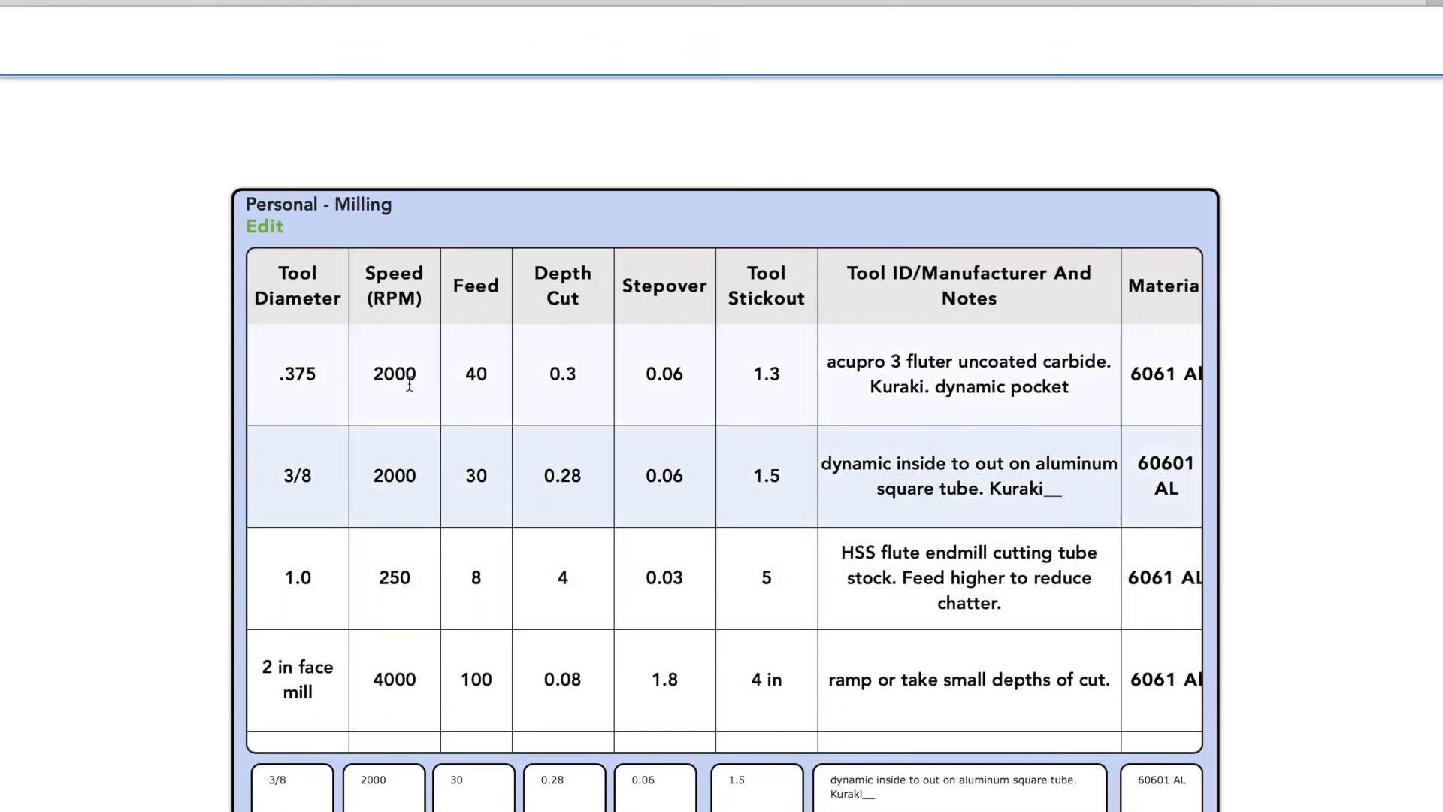
scroll(101, 494, "down", 2)
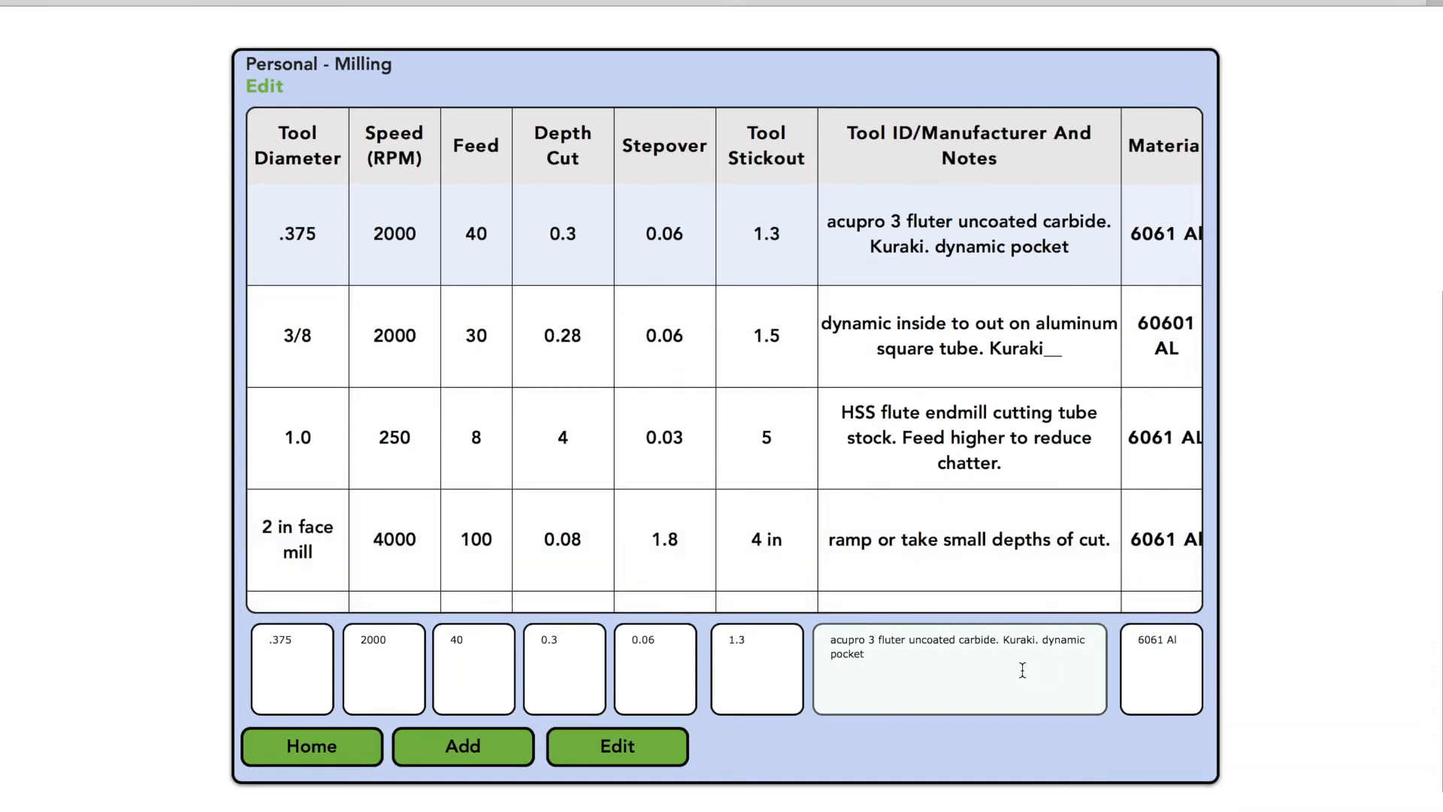
left_click(657, 653)
key("BackSpace")
type("7")
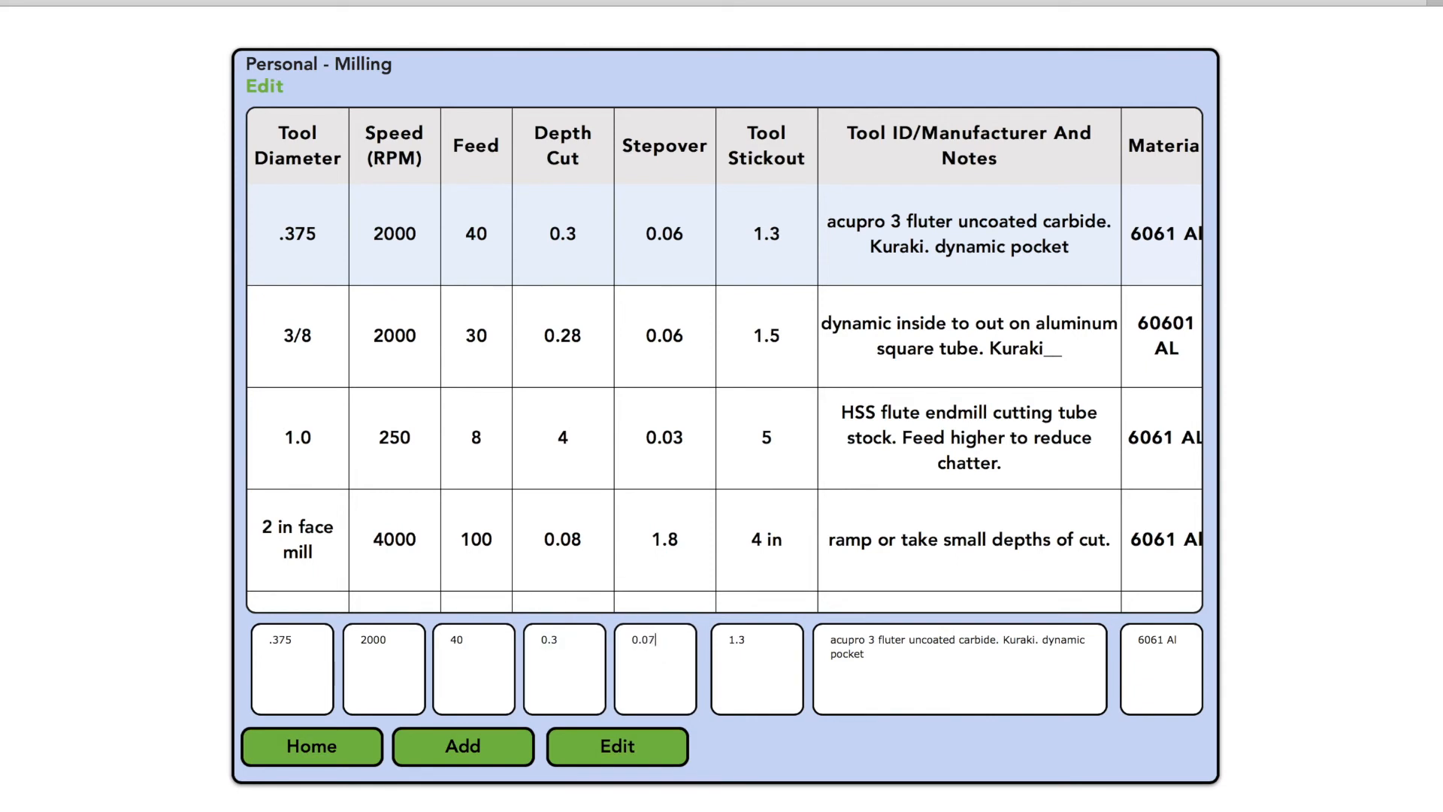
left_click(573, 650)
left_click(536, 334)
- Return to the personal milling table and check the edited .375 entry
left_click(327, 747)
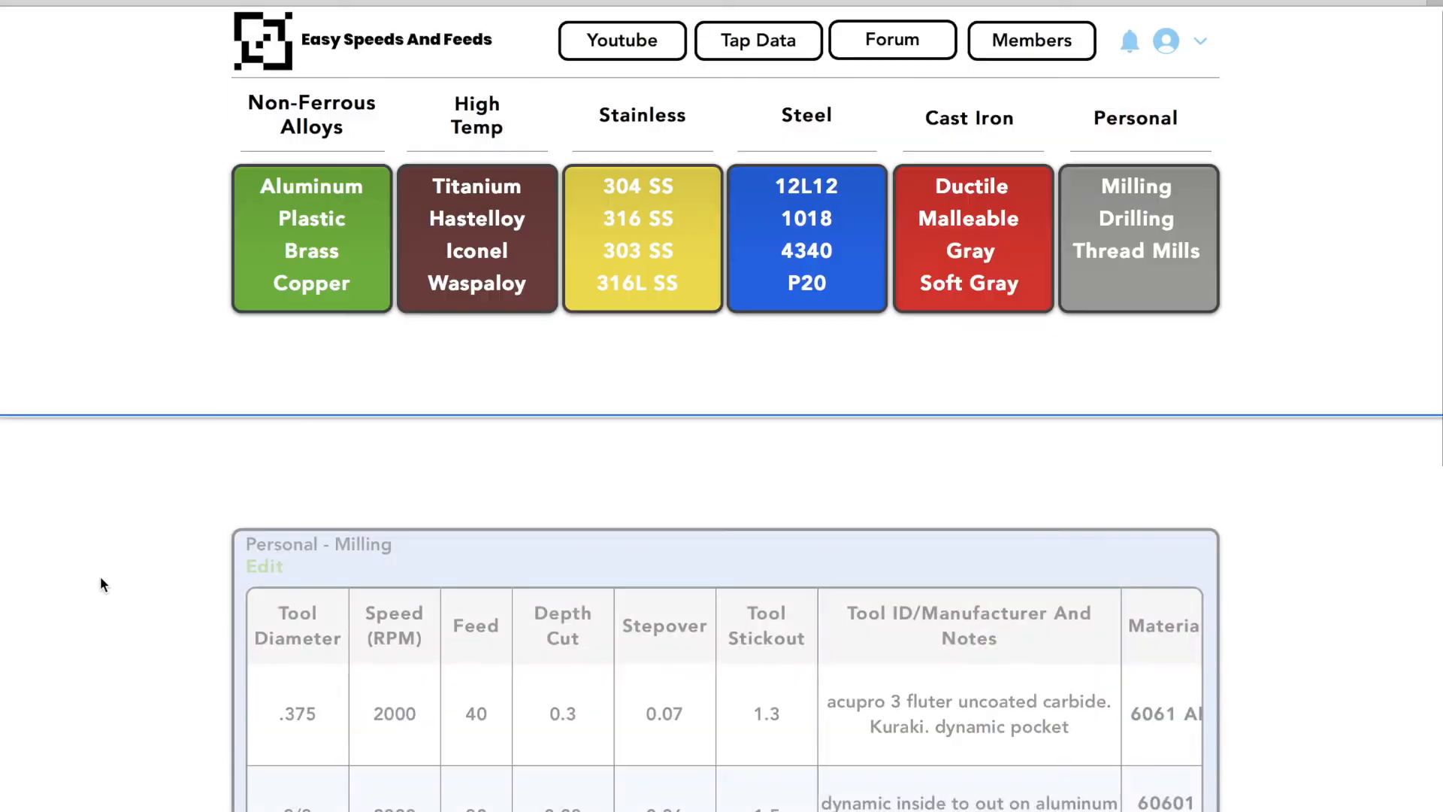
scroll(101, 583, "down", 7)
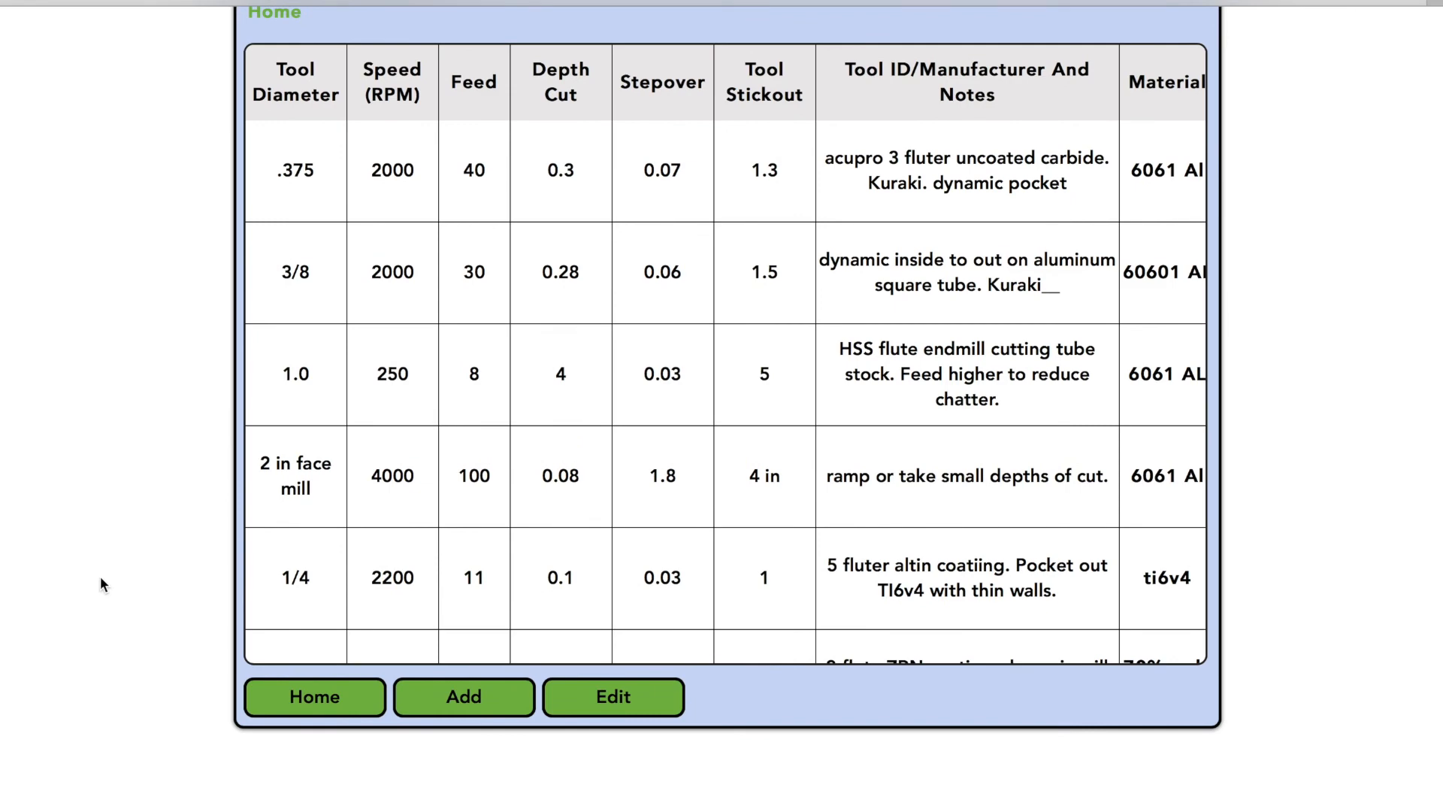
scroll(102, 584, "up", 8)
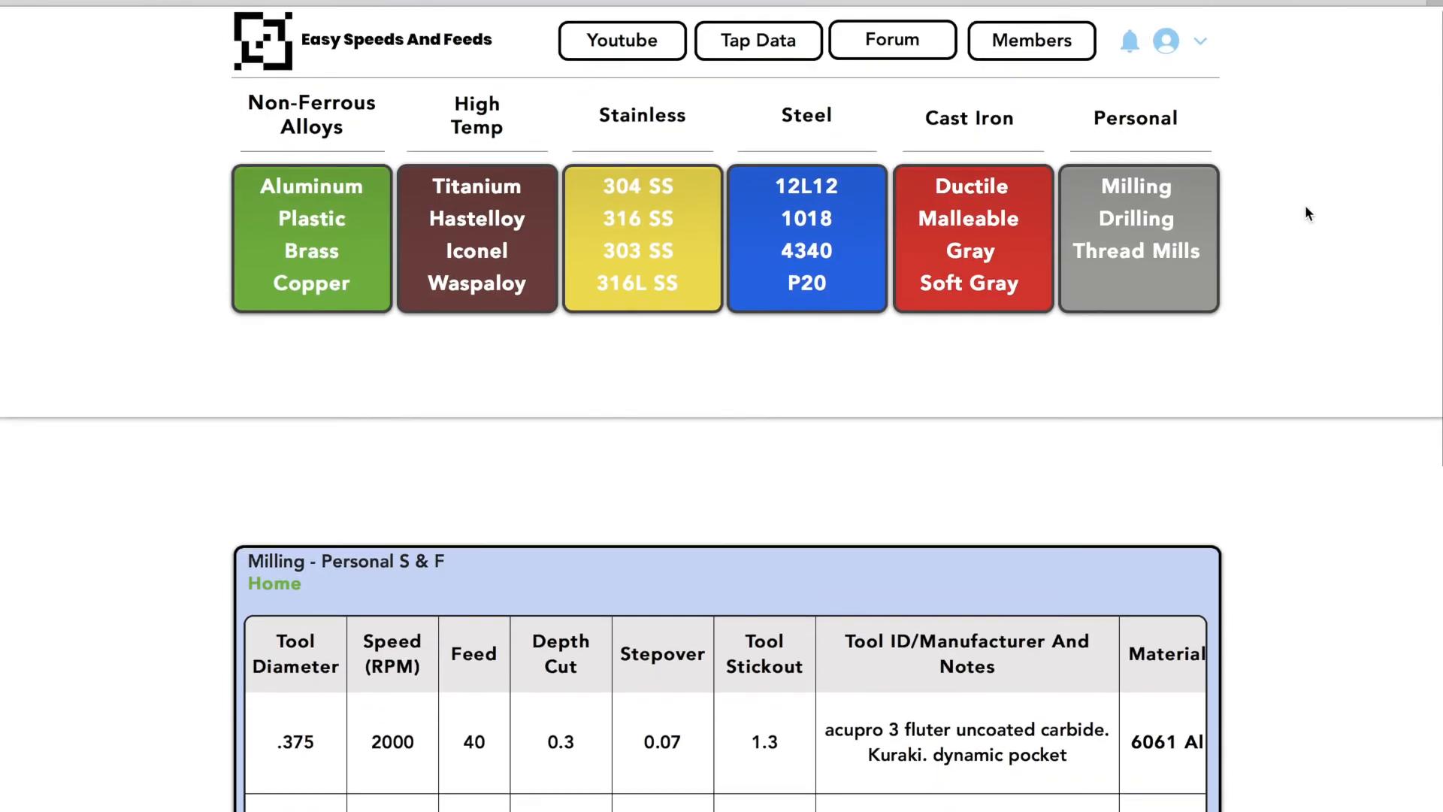
- Open the personal drilling table and review its saved tools, speeds, feeds, drill cycles and materials
left_click(1147, 219)
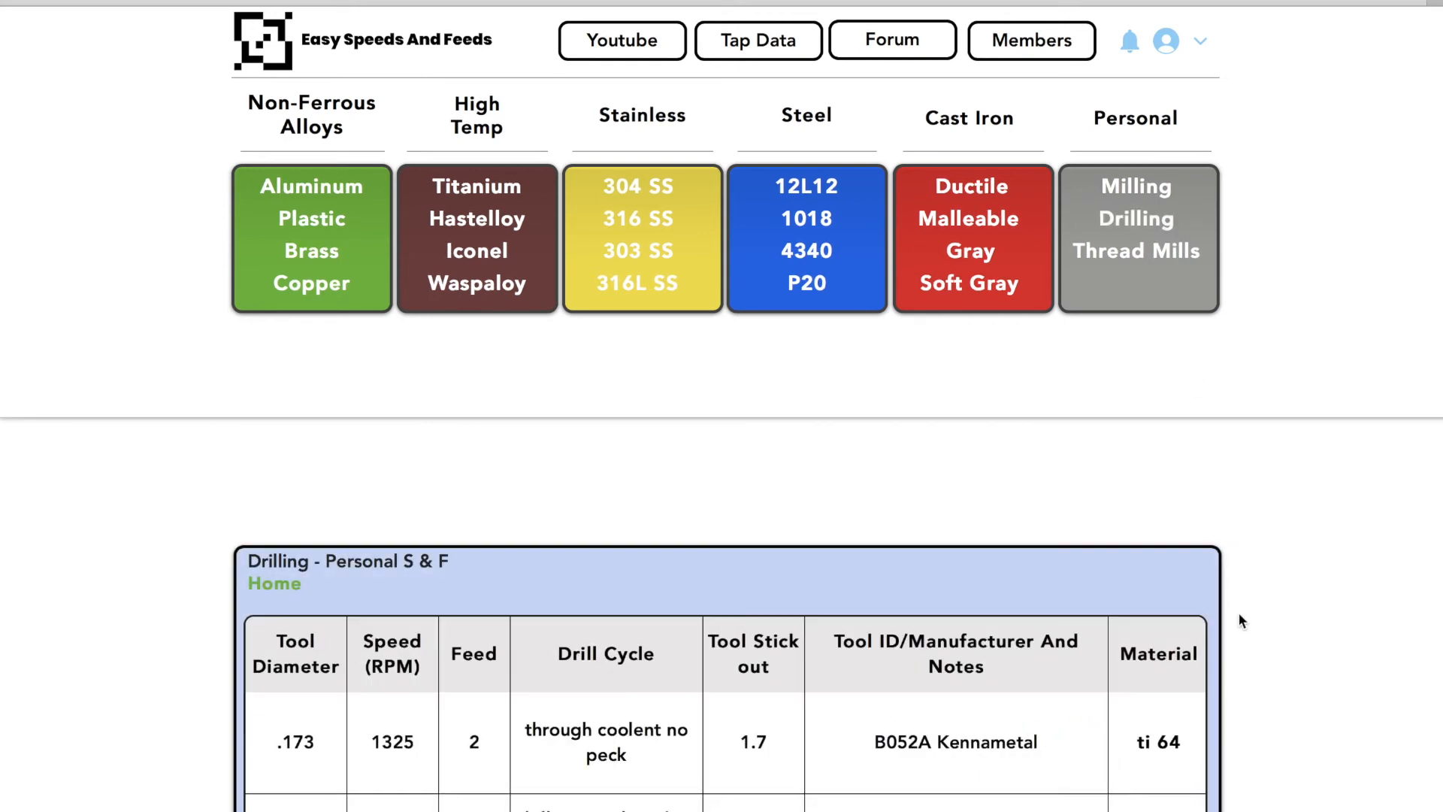
scroll(1238, 612, "down", 5)
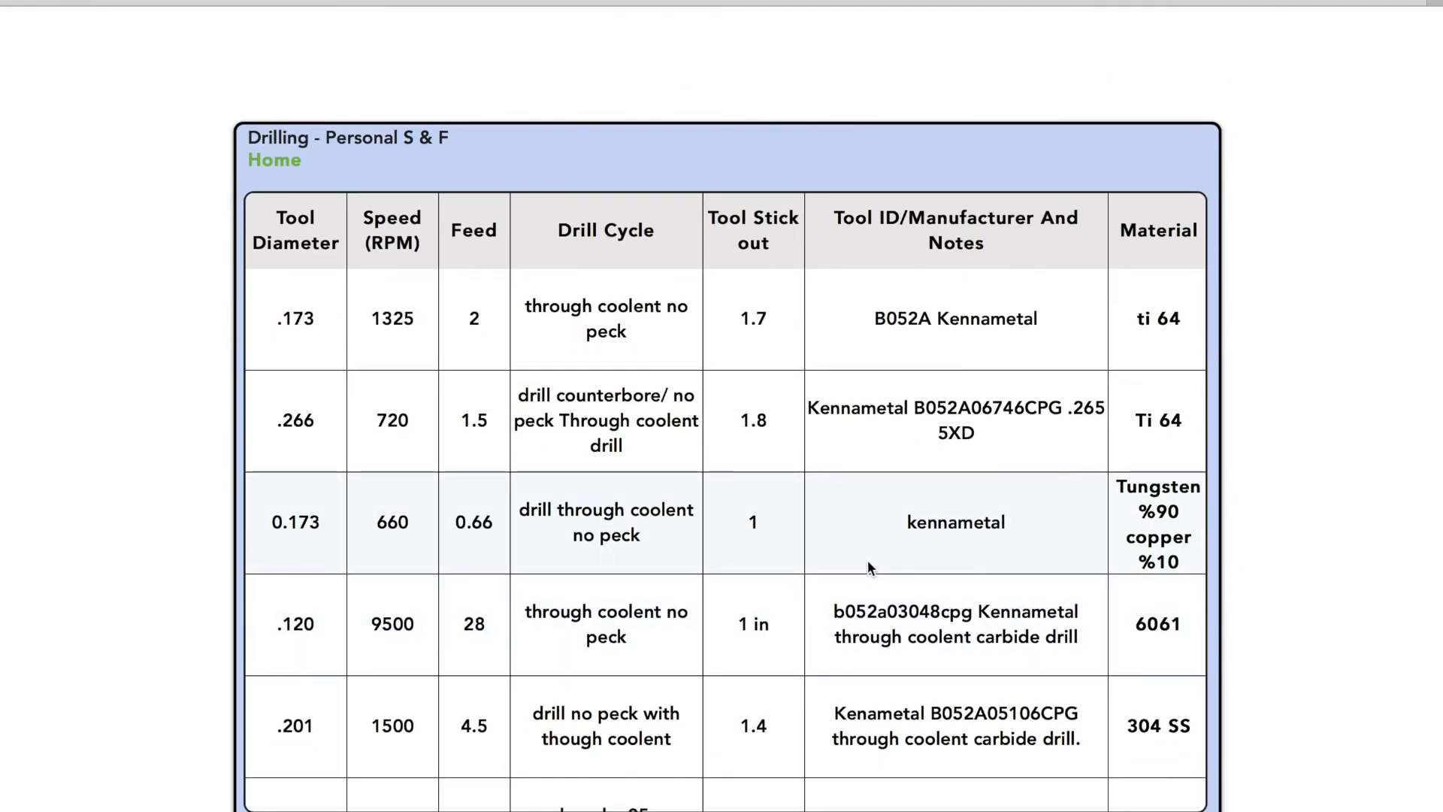
scroll(867, 561, "down", 5)
scroll(864, 563, "up", 3)
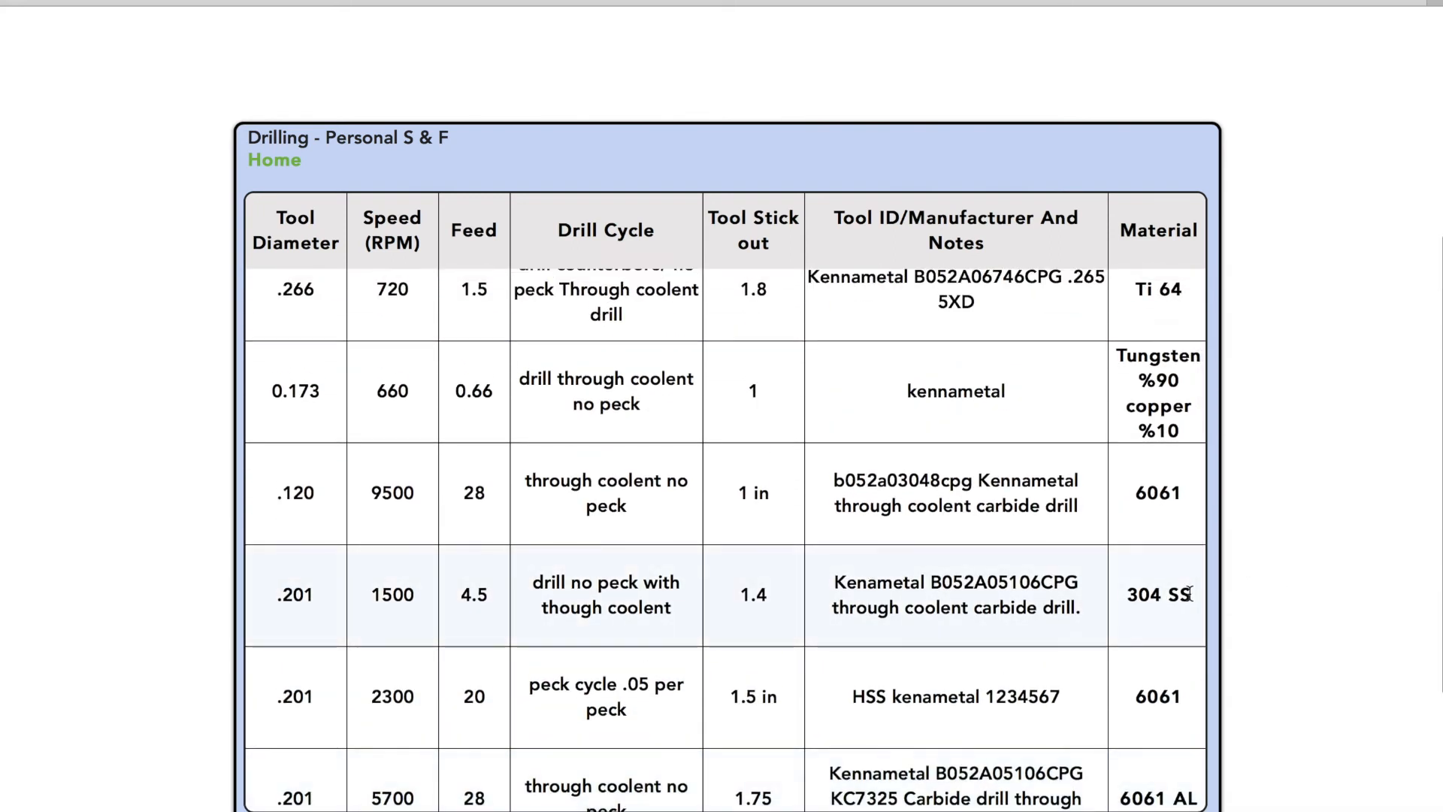
scroll(1189, 594, "up", 2)
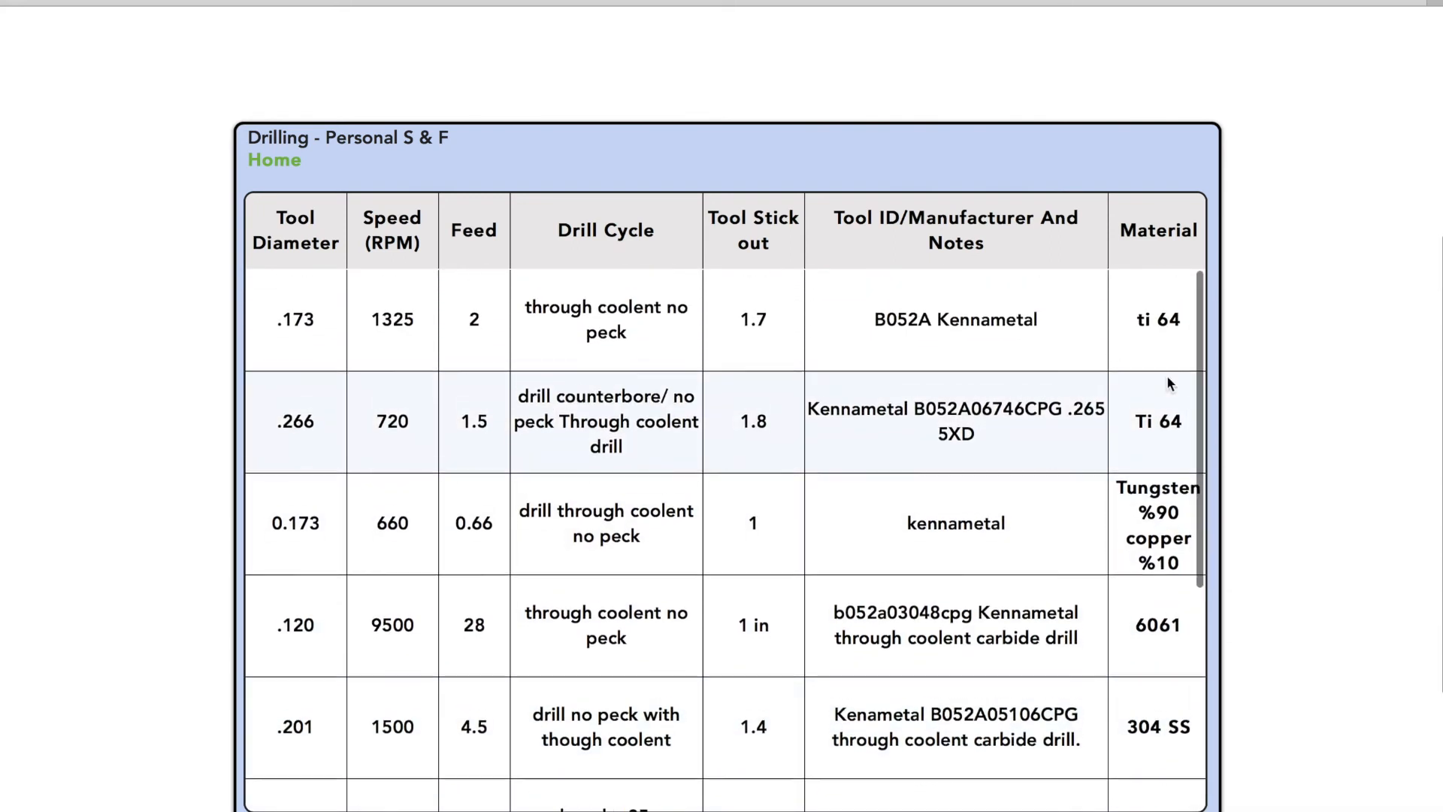
scroll(1166, 378, "down", 5)
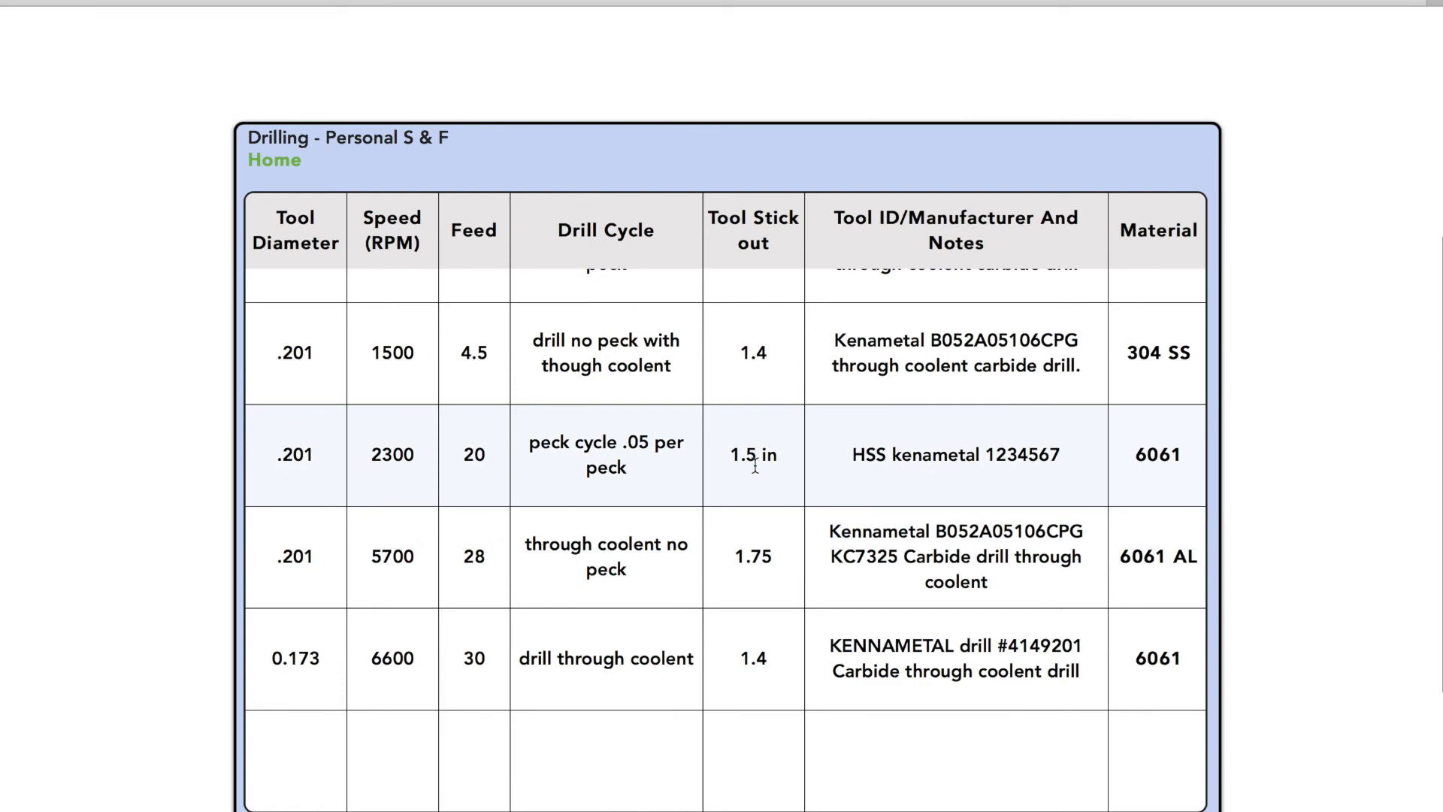
scroll(755, 466, "up", 5)
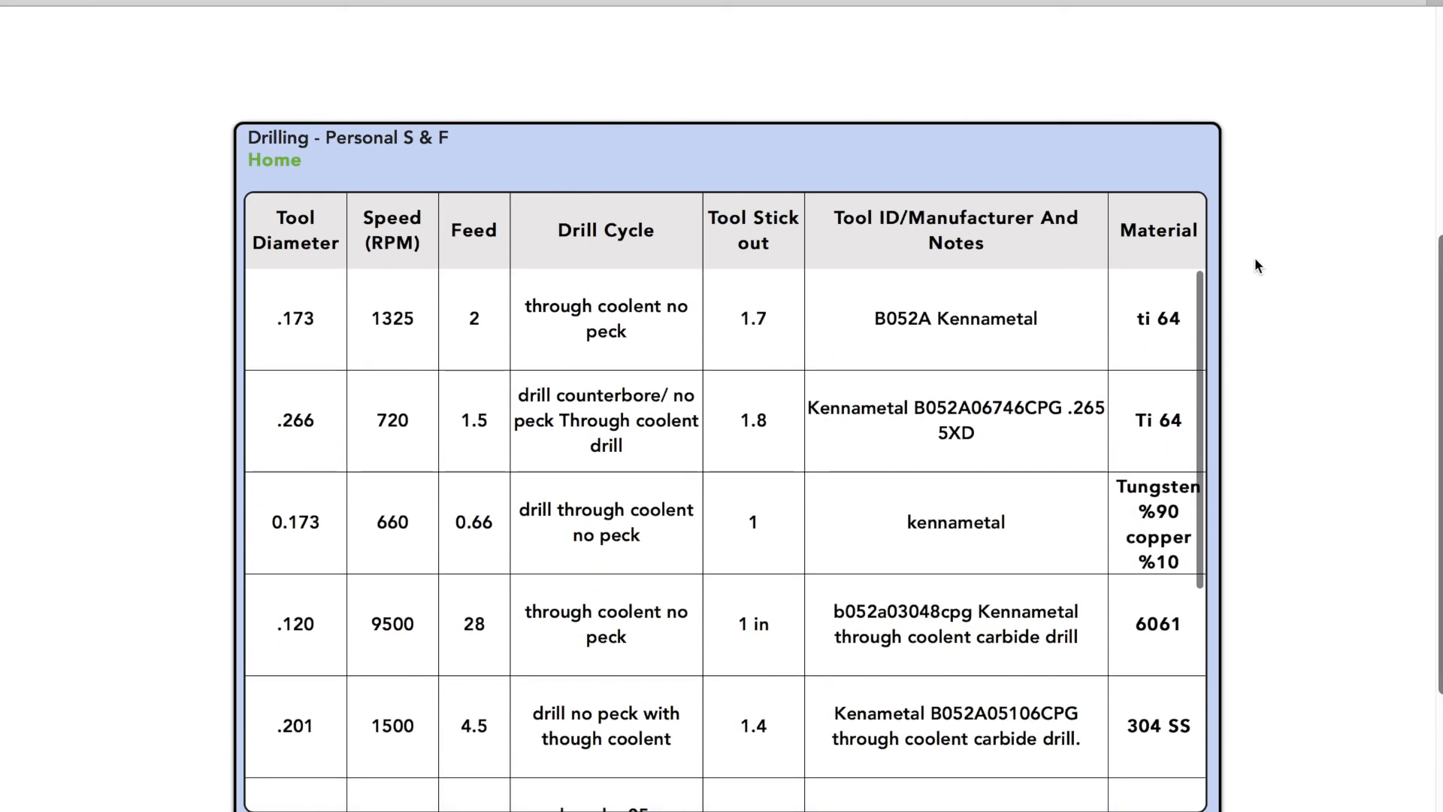
- Open the personal thread mills table and review its saved thread sizes, stepovers and cutting data
scroll(1255, 260, "up", 2)
scroll(1255, 263, "up", 5)
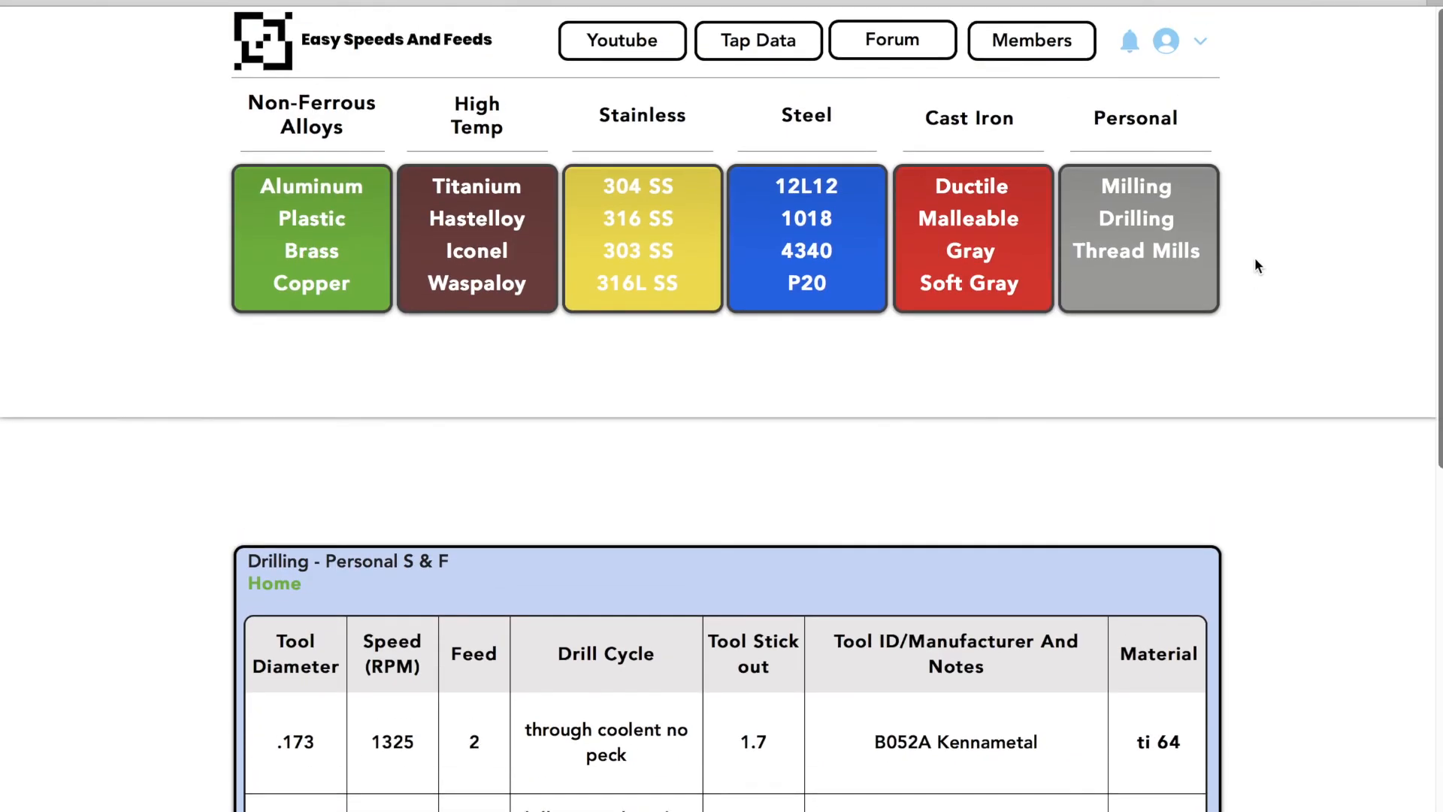
left_click(1161, 287)
scroll(1324, 444, "down", 9)
scroll(1324, 444, "up", 3)
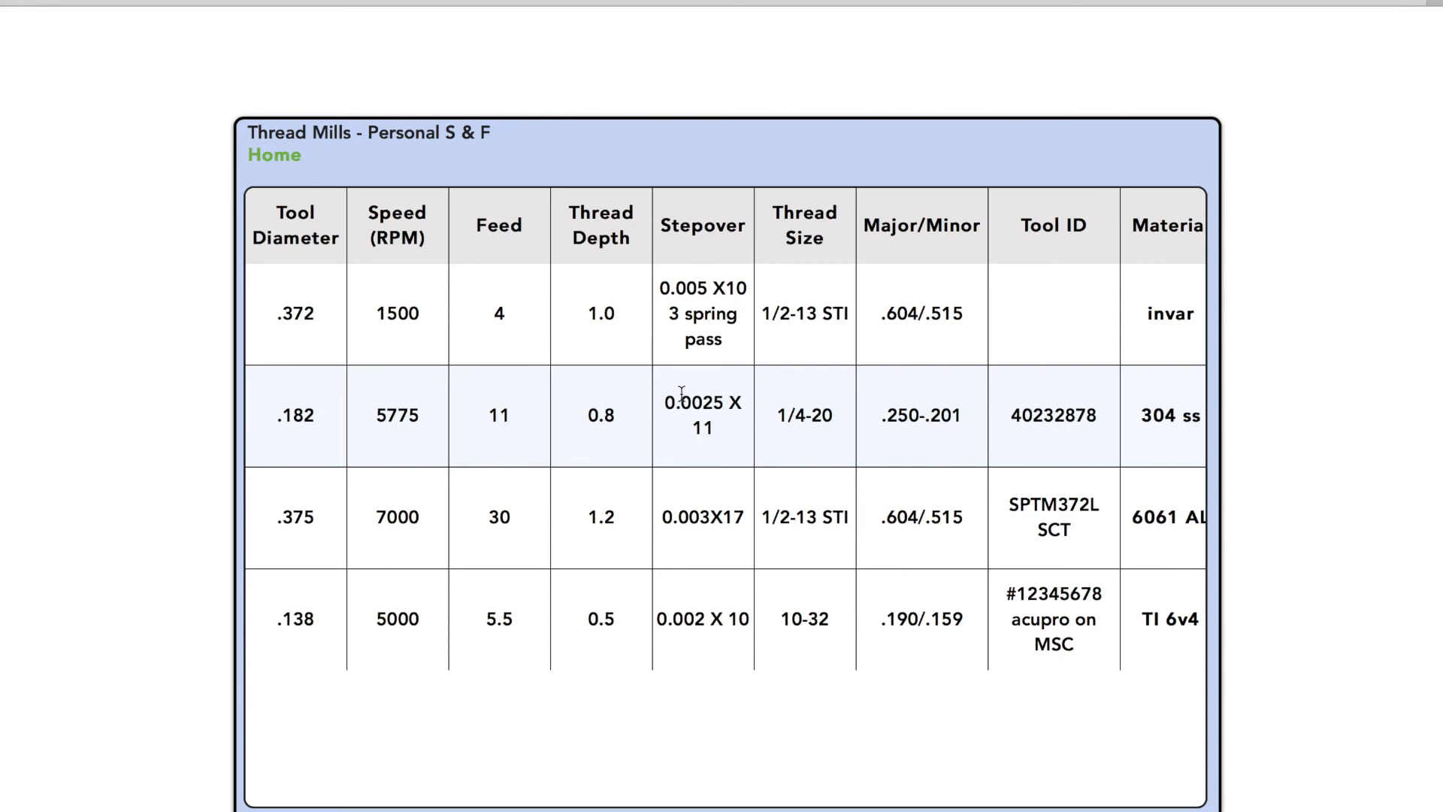
- Open the site's forum and browse the machinists' posts
scroll(680, 390, "up", 6)
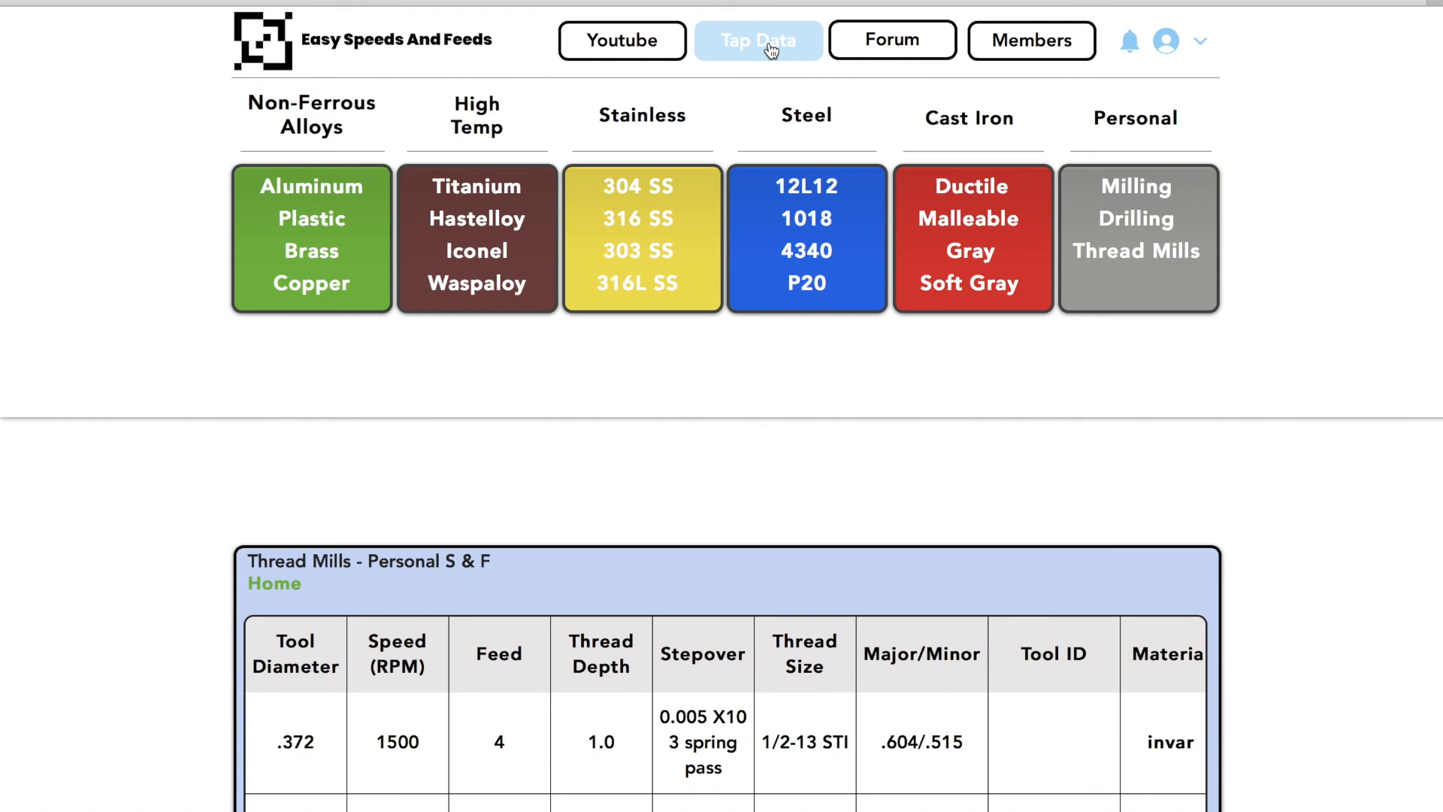
left_click(913, 42)
scroll(932, 415, "down", 4)
scroll(932, 417, "down", 15)
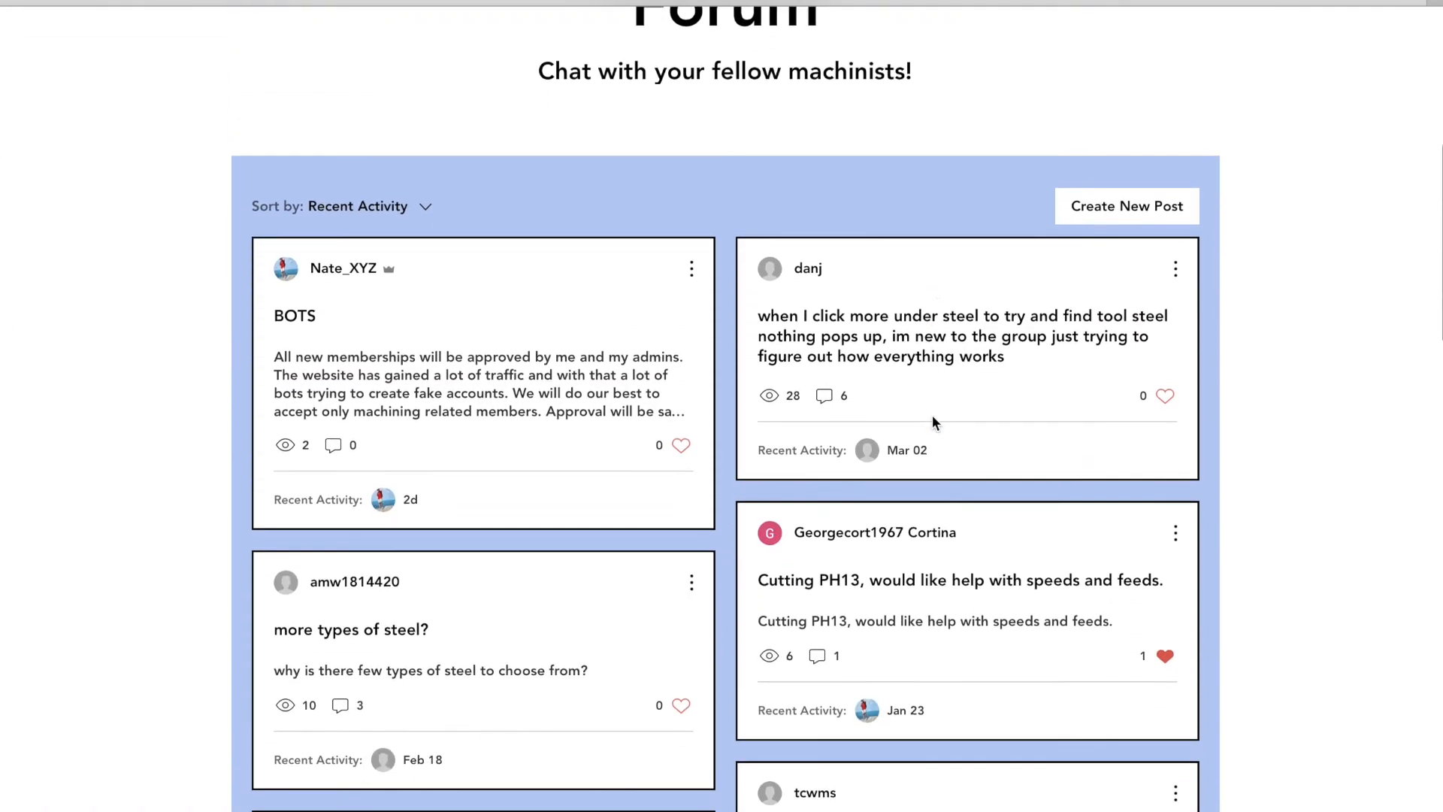
scroll(932, 415, "up", 7)
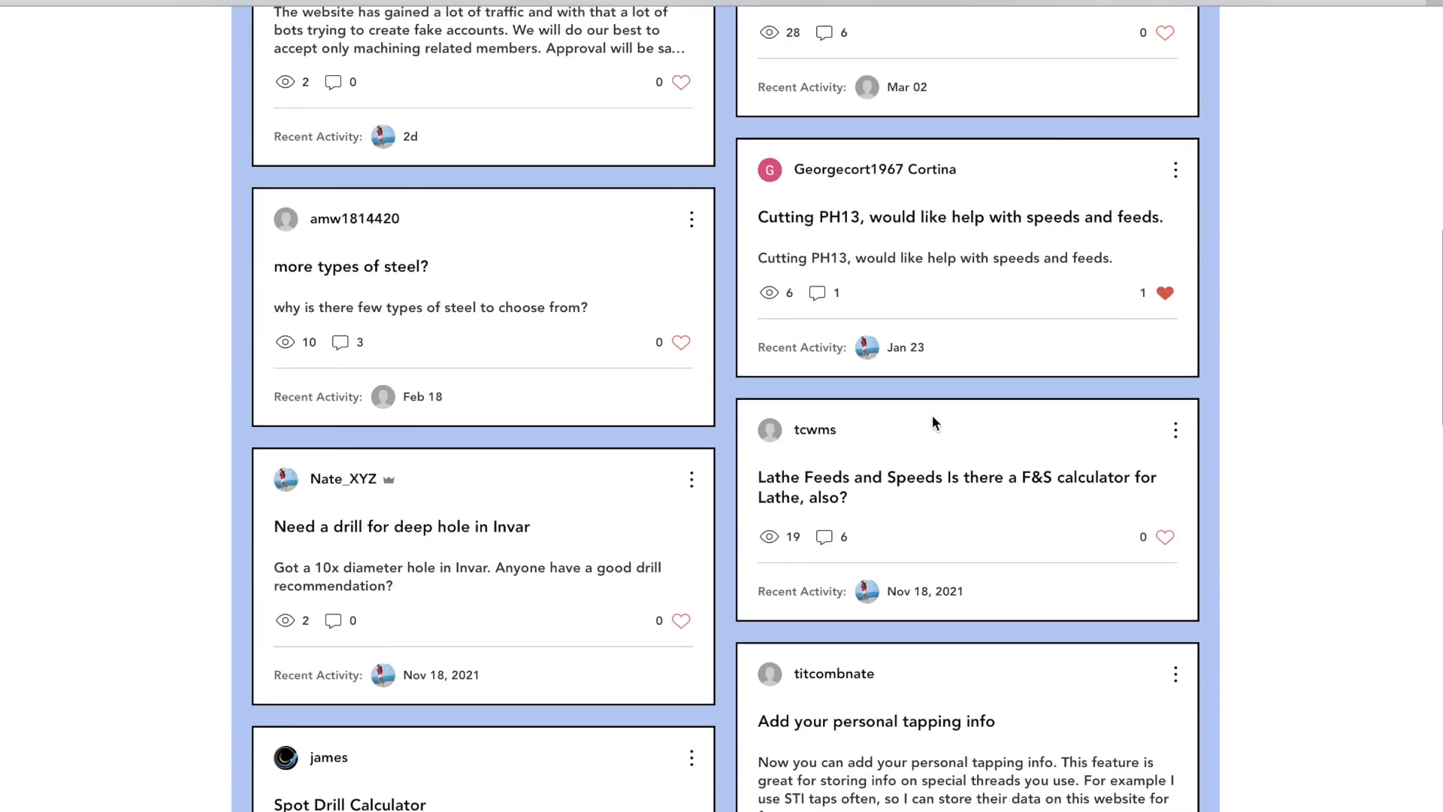
scroll(932, 414, "up", 7)
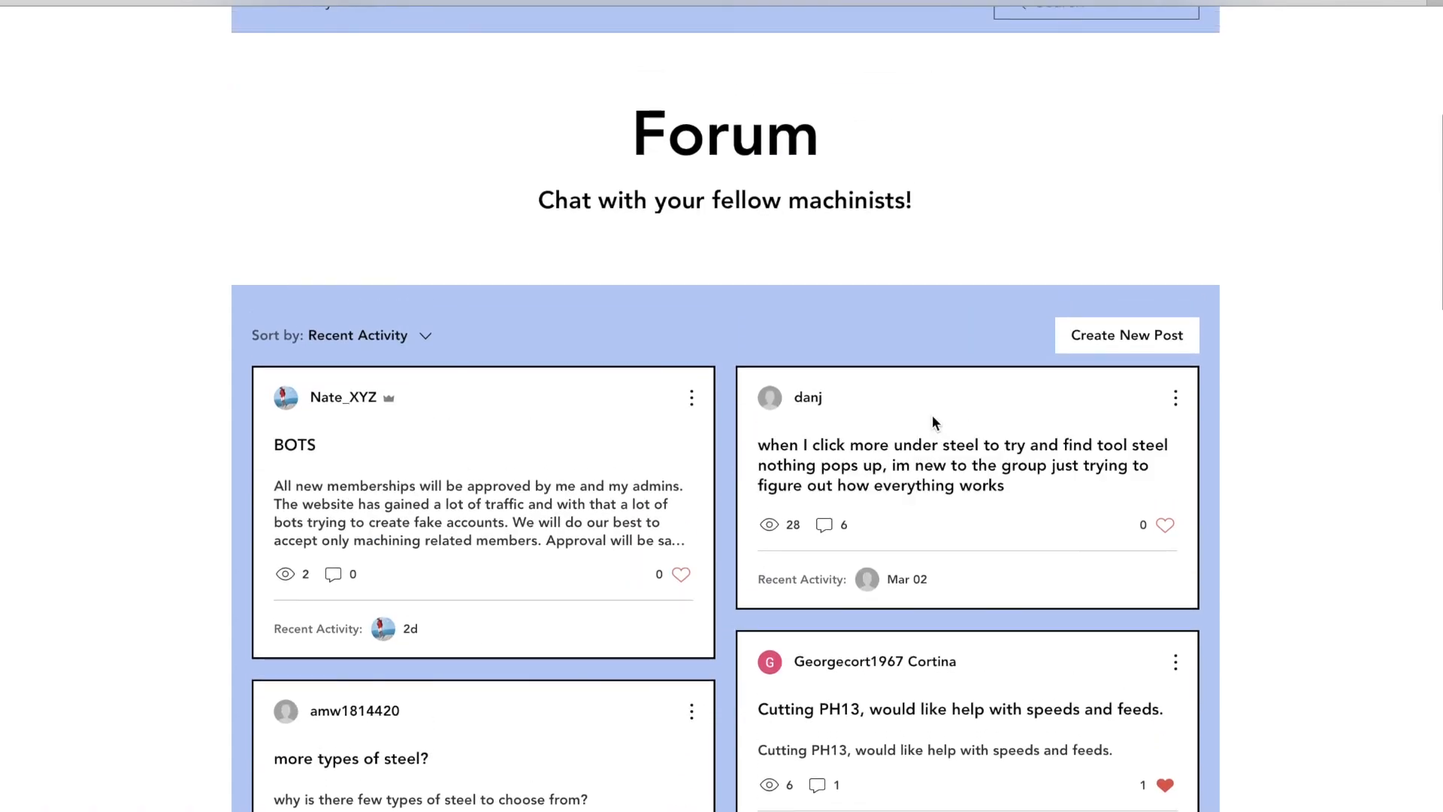
scroll(934, 423, "down", 5)
scroll(934, 423, "down", 20)
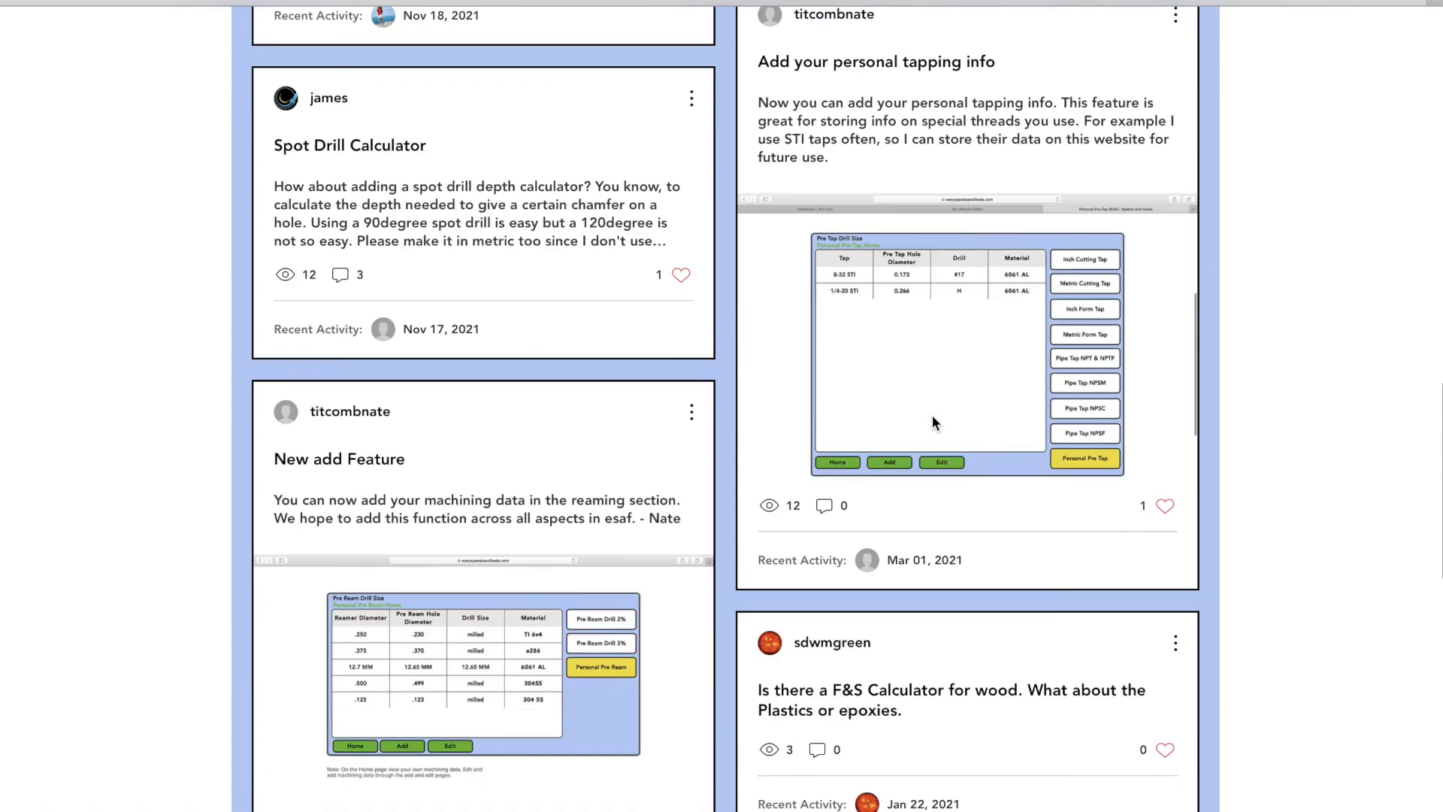
- Open the site's members directory and browse through the list of members
scroll(932, 418, "up", 20)
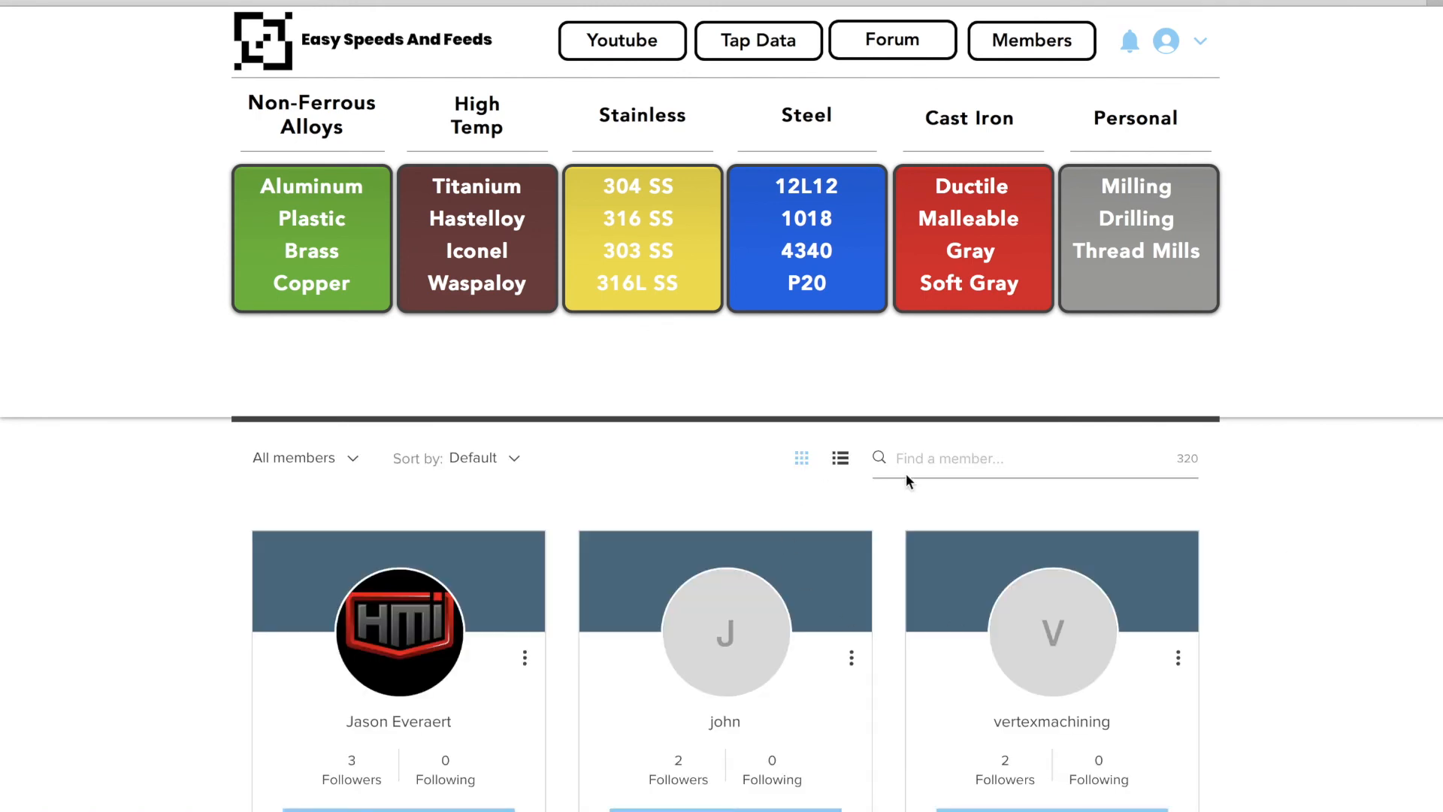
scroll(906, 475, "down", 2)
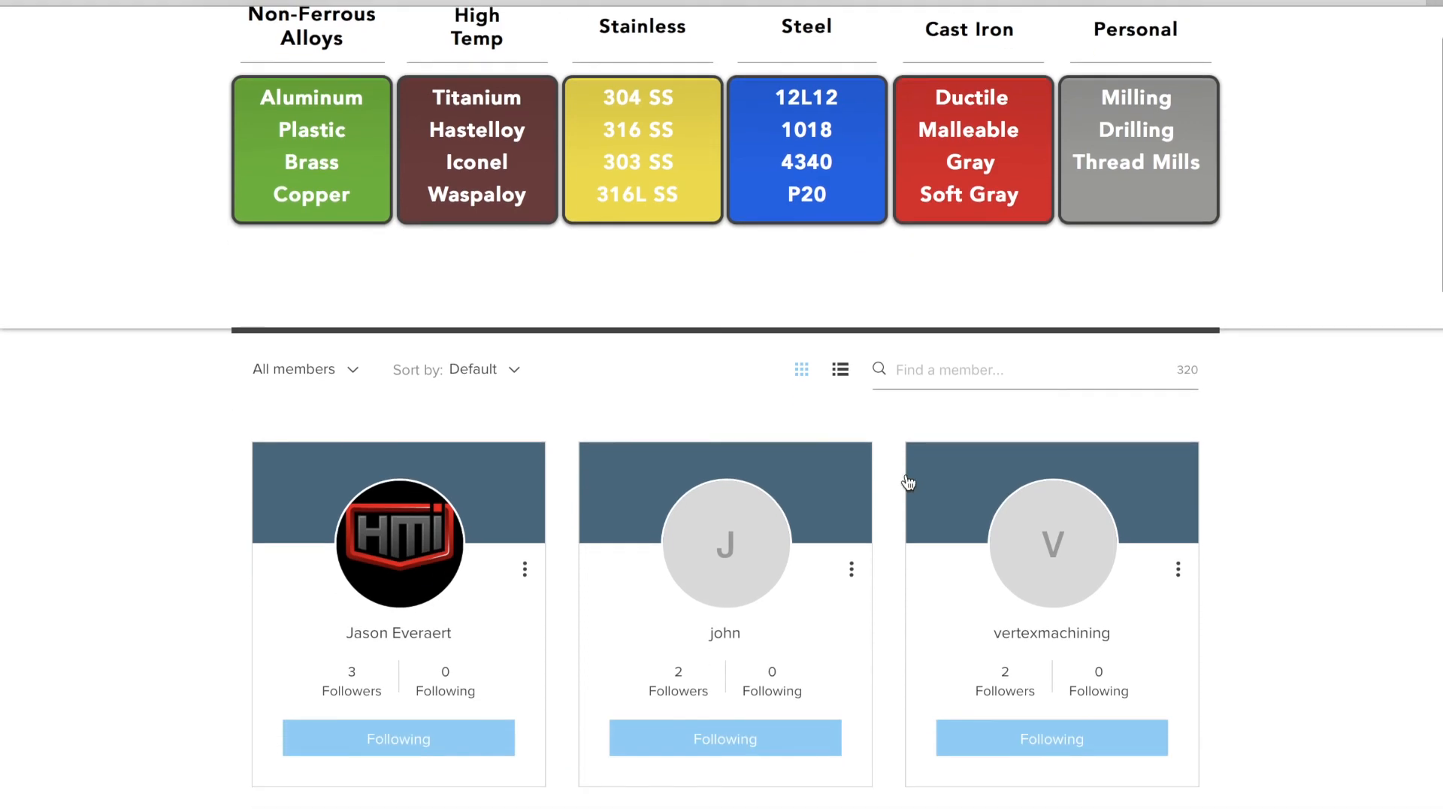
scroll(908, 481, "down", 6)
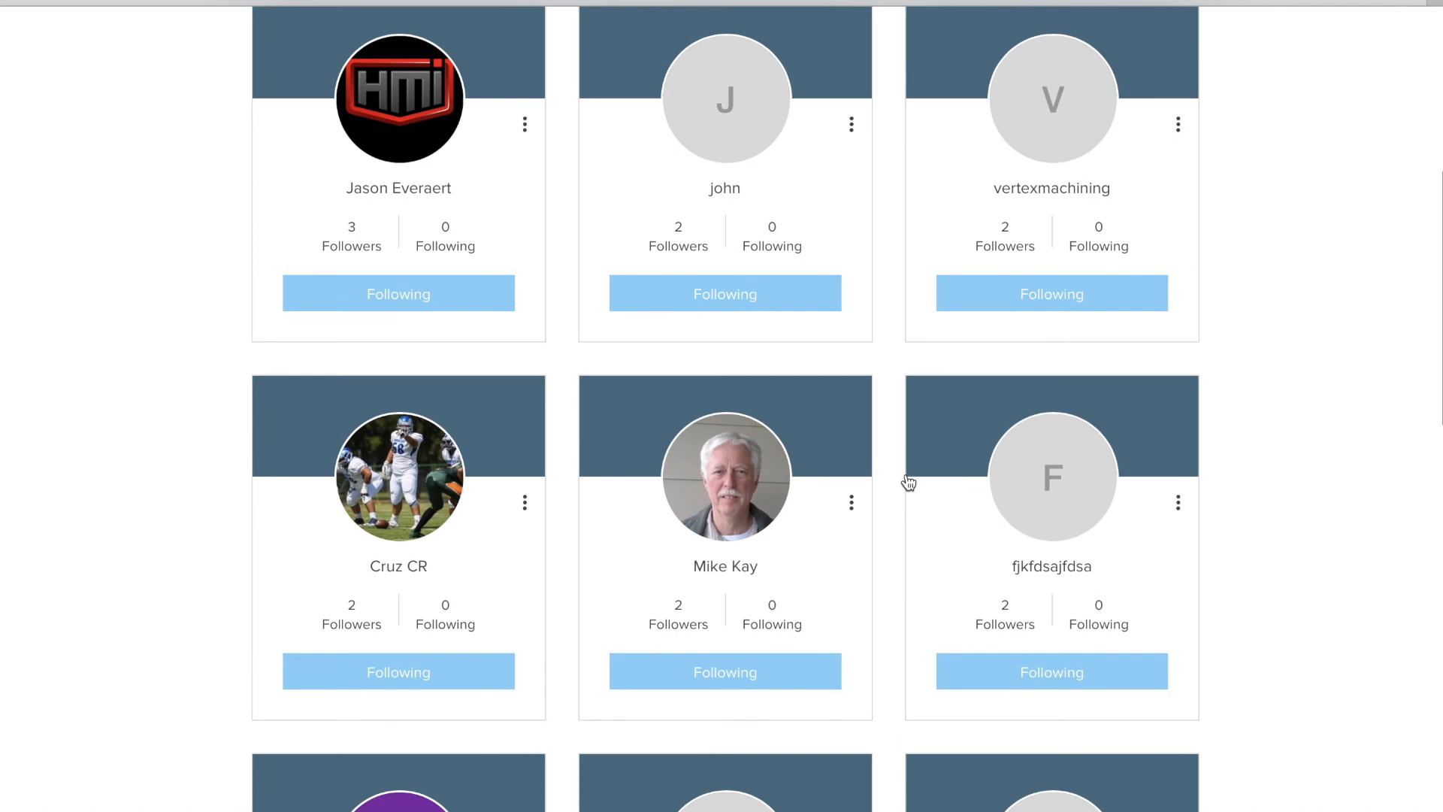
scroll(908, 482, "down", 7)
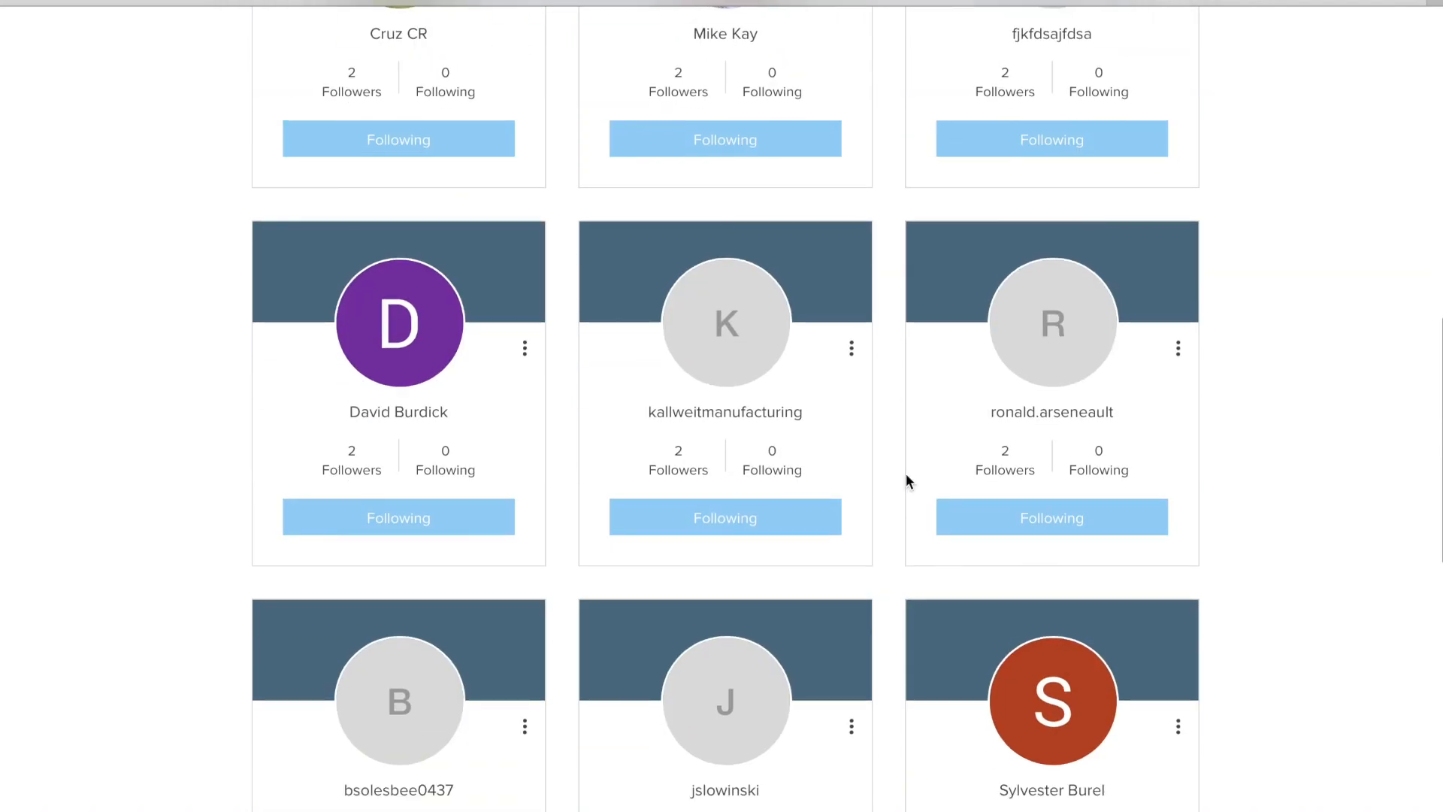
scroll(907, 480, "up", 8)
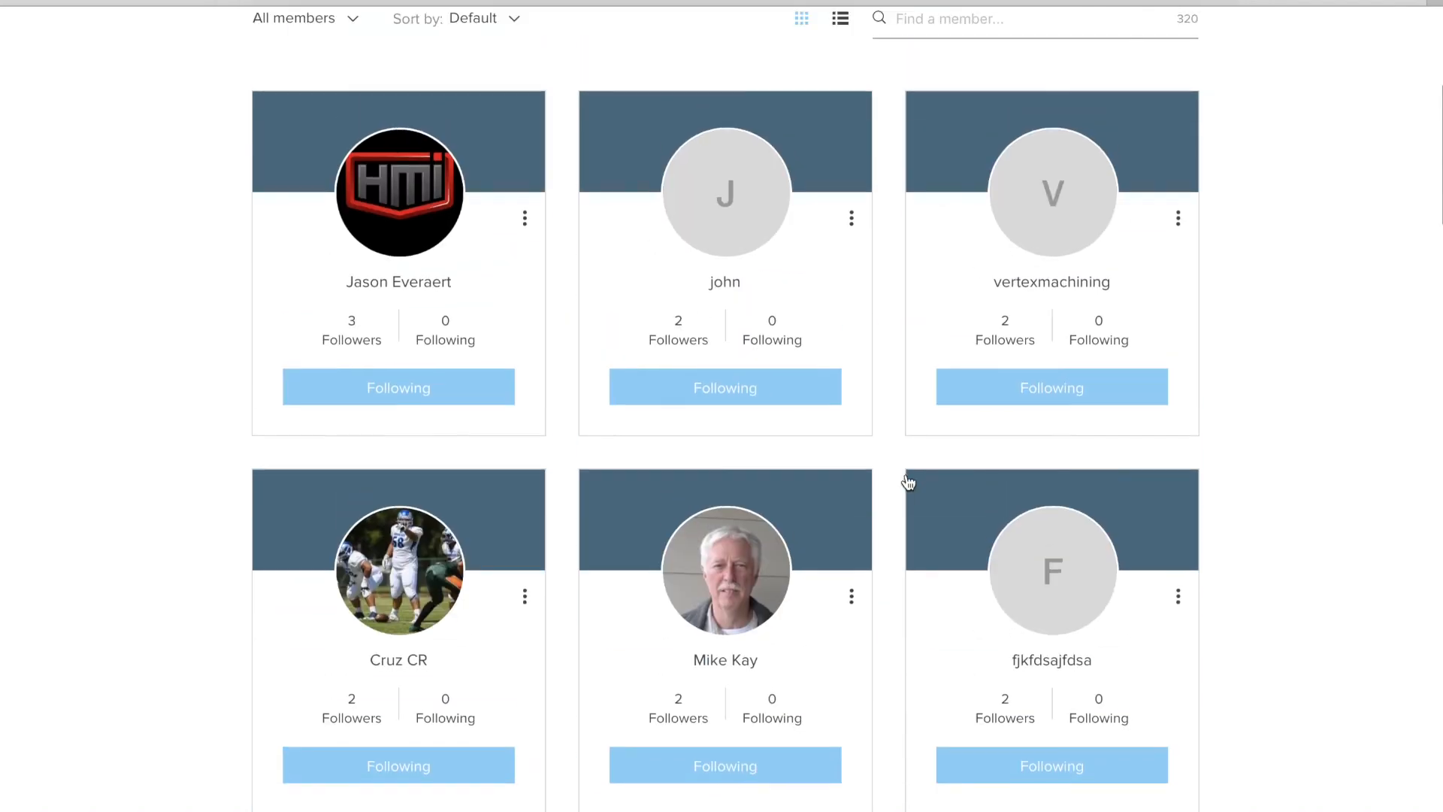
scroll(908, 482, "down", 14)
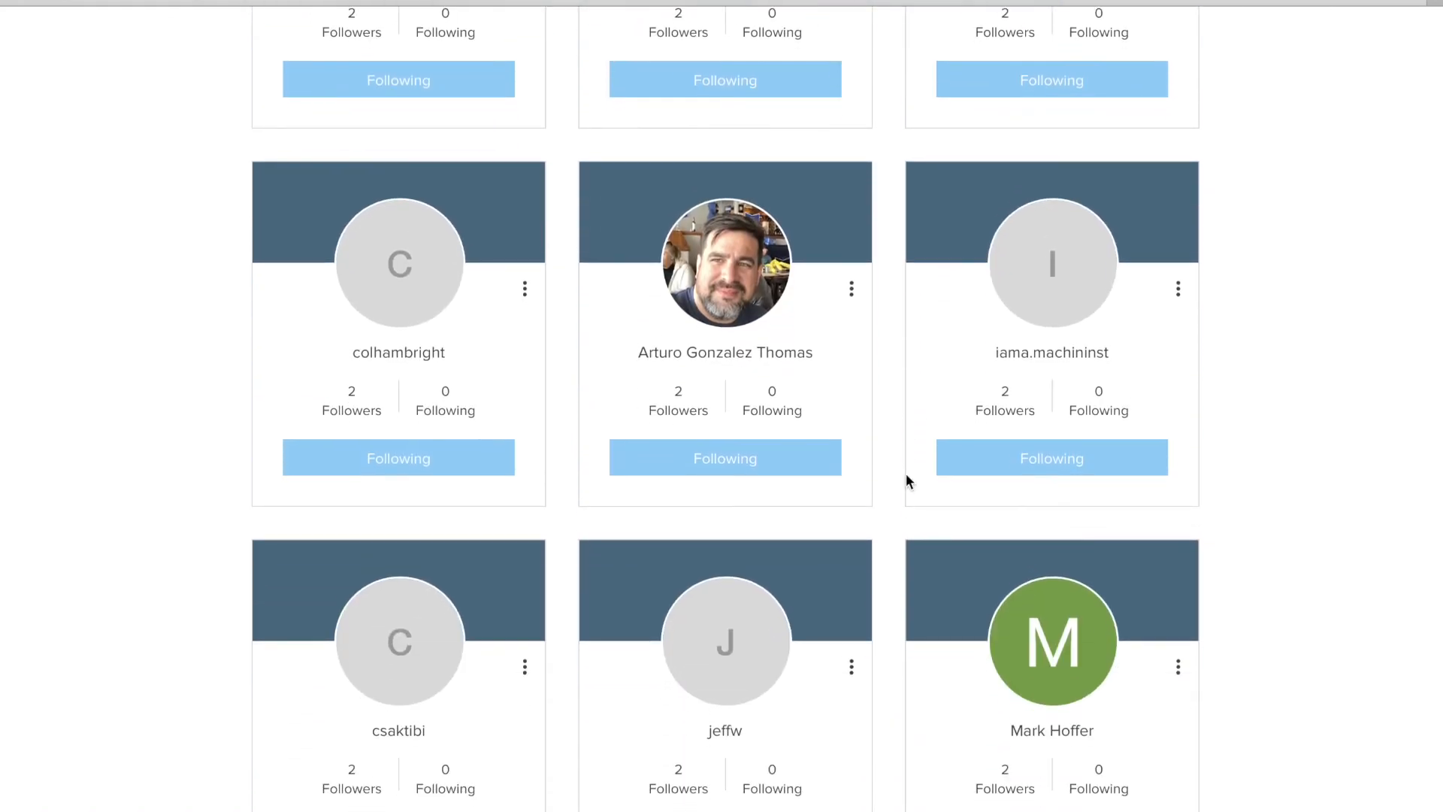
scroll(906, 480, "down", 10)
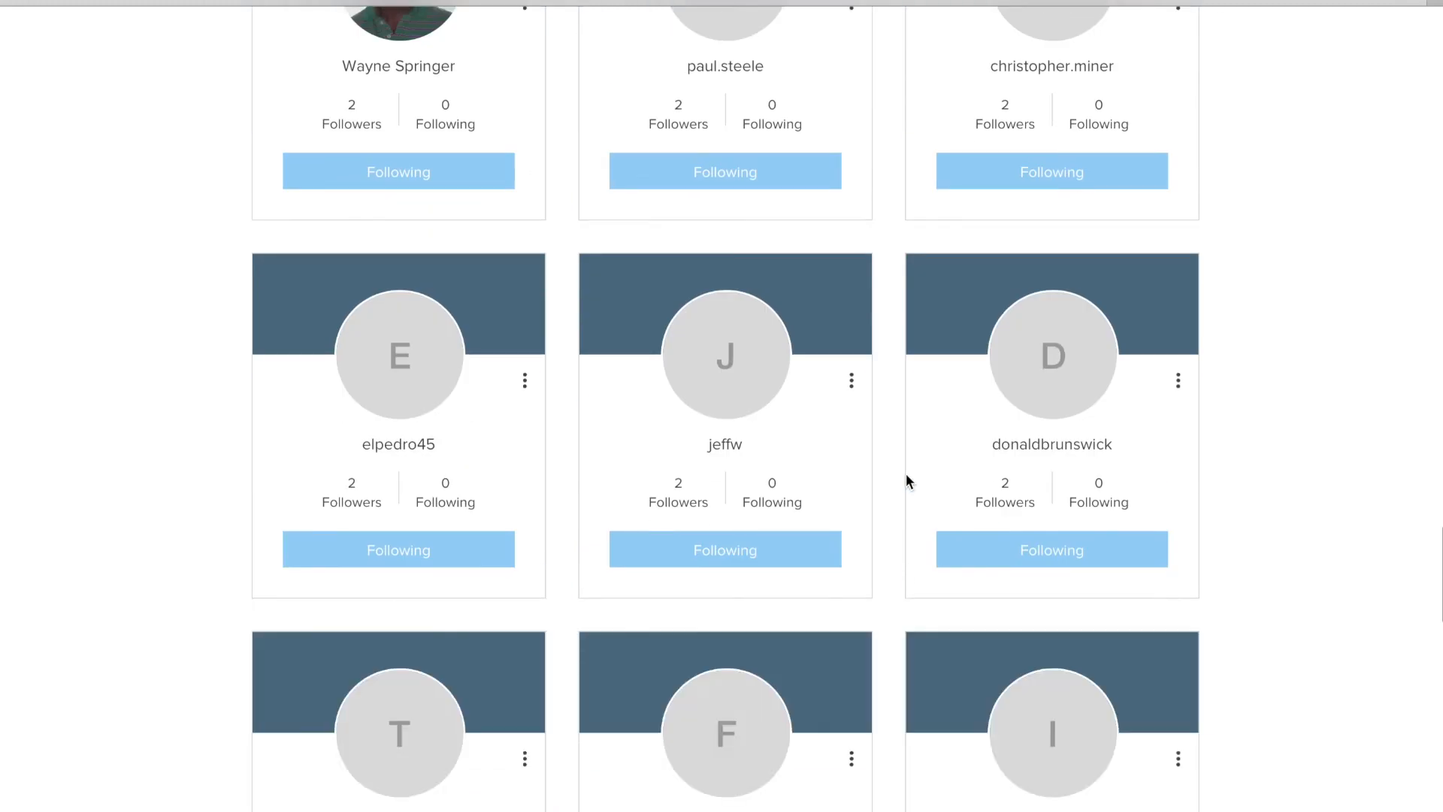
scroll(907, 481, "down", 20)
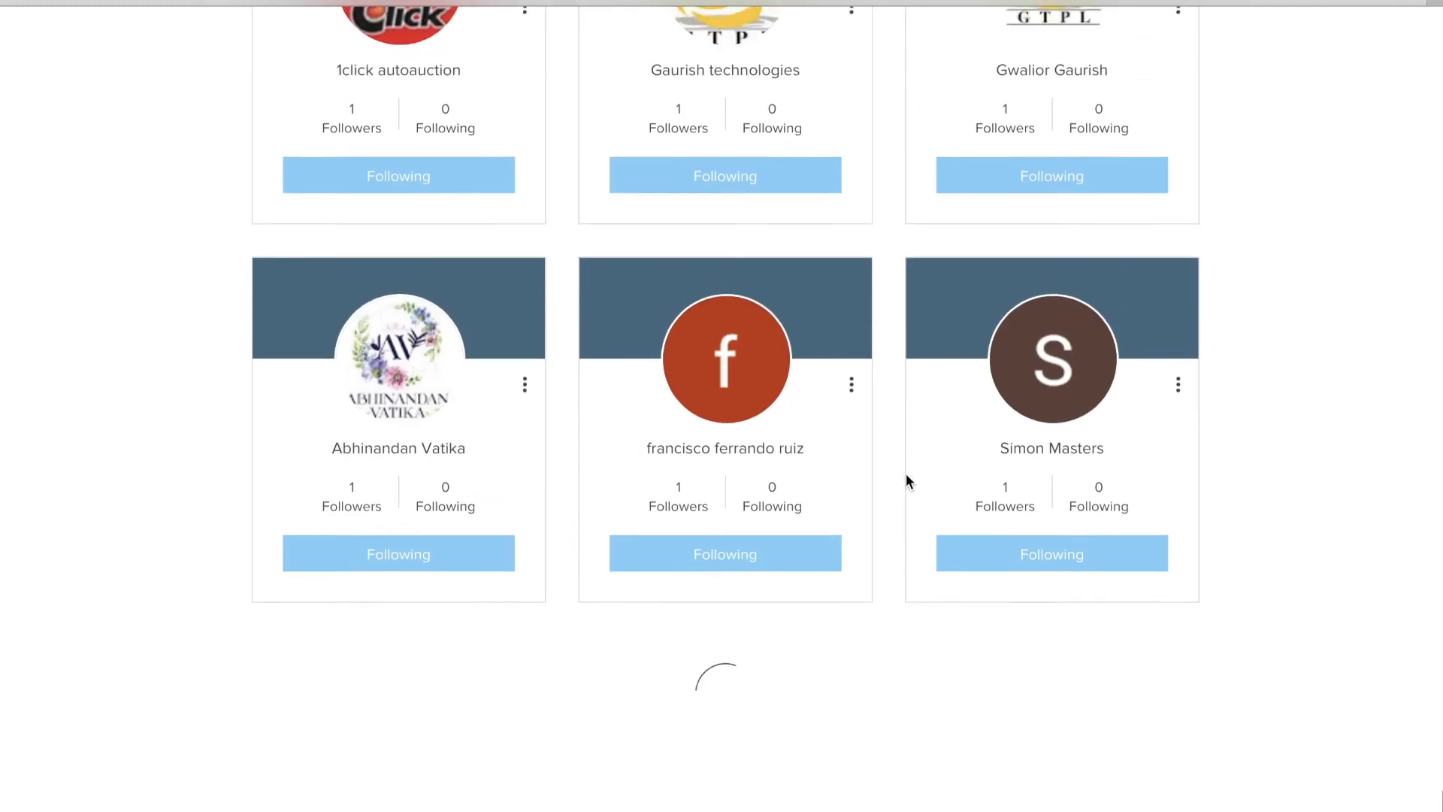
- Leave the members directory and reopen the personal milling table to view its entries
scroll(906, 481, "up", 20)
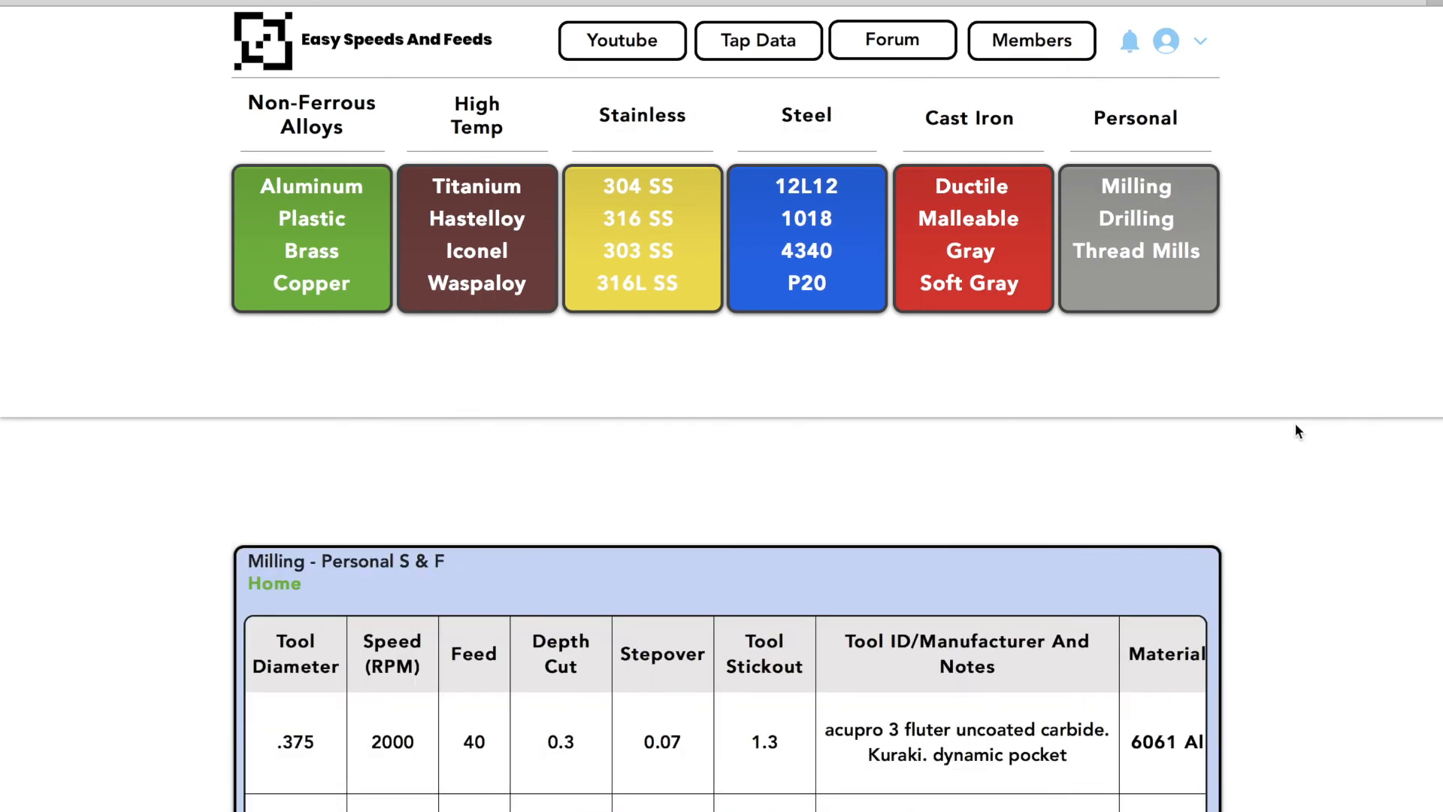
scroll(1296, 430, "down", 5)
scroll(1296, 430, "up", 5)
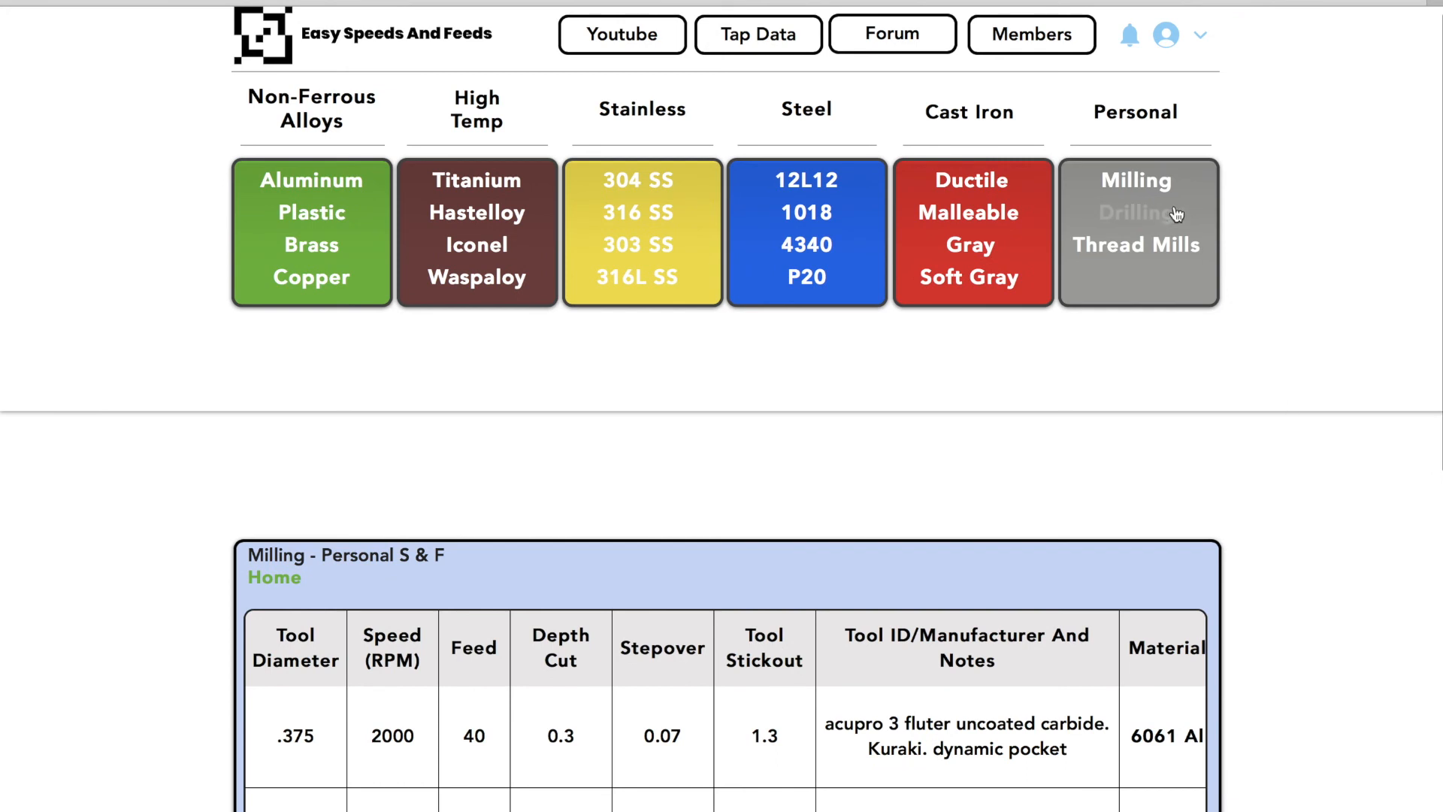